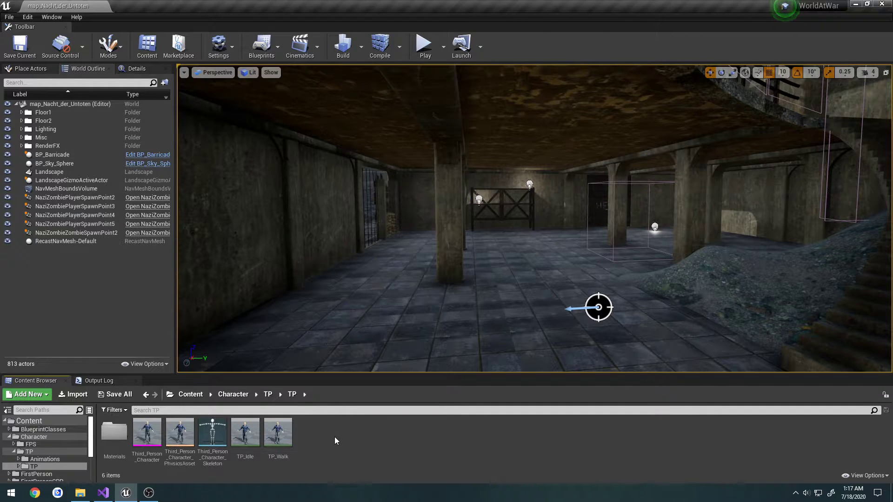
Create an Animation Blueprint for Third_Person_Character_Skeleton in the Character/TP/TP folder and name it AnimBP_Third_Person_Character
right_click(334, 438)
mouse_move(377, 302)
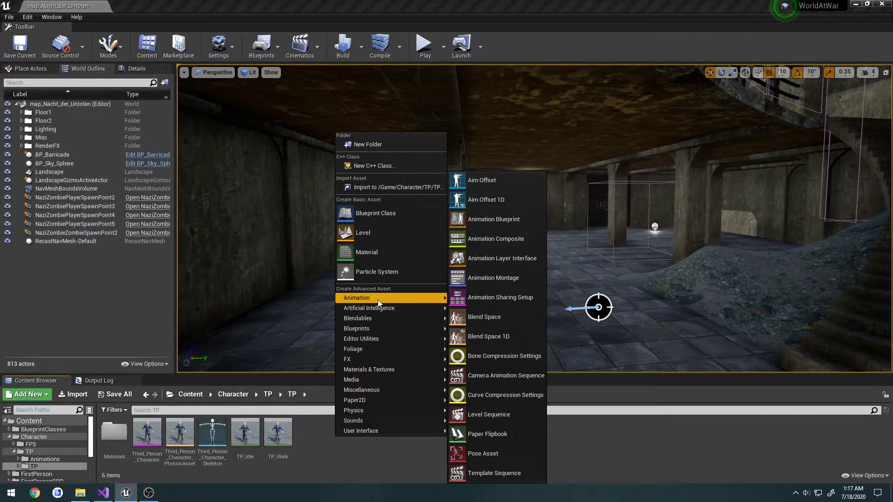
left_click(498, 215)
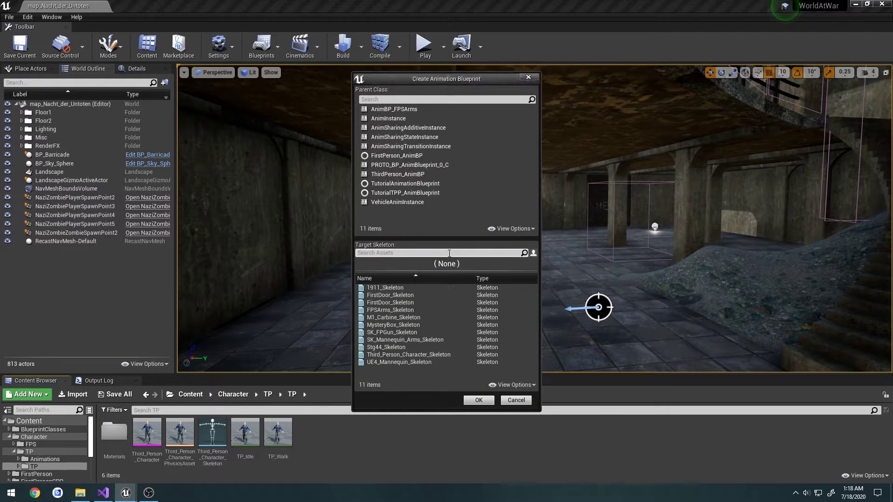
left_click(421, 355)
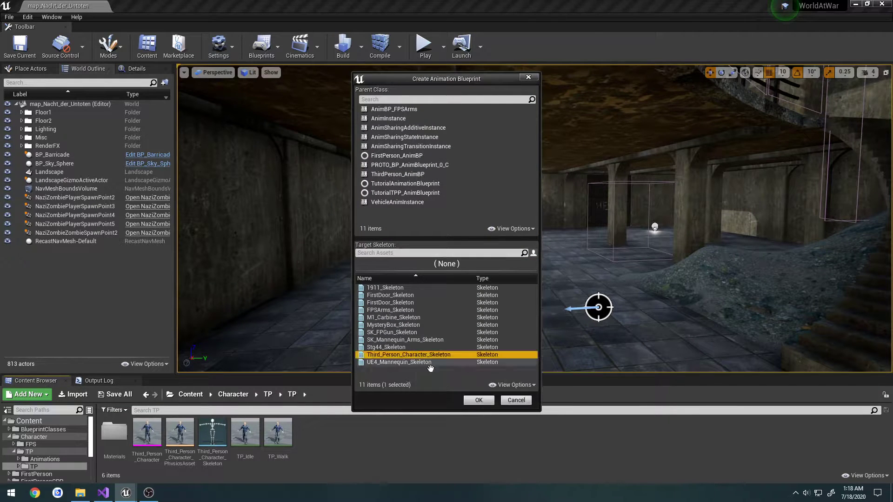
left_click(479, 401)
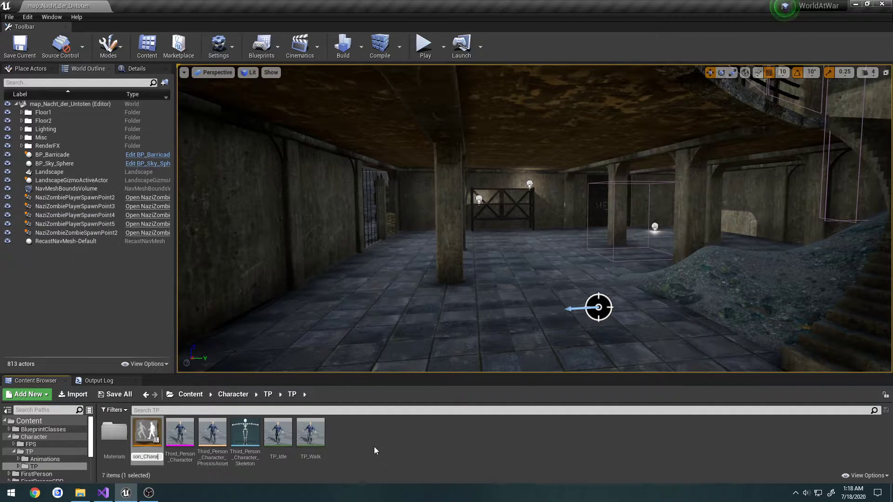
key("Return")
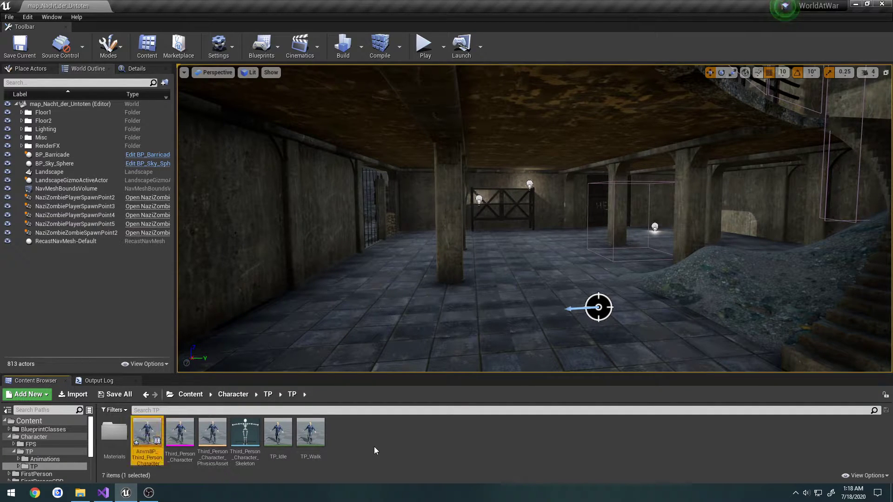
Open AnimBP_Third_Person_Character, add a new state machine connected to the Output Pose in the AnimGraph, and compile
double_click(148, 433)
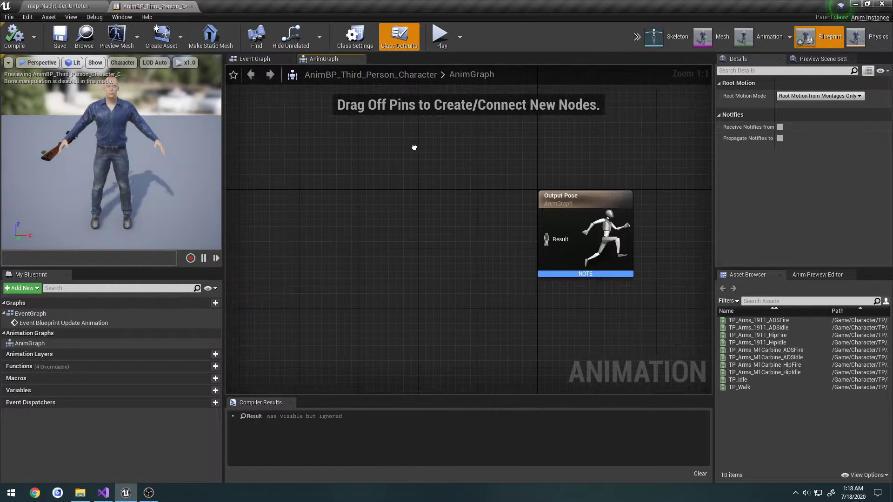
right_click(310, 205)
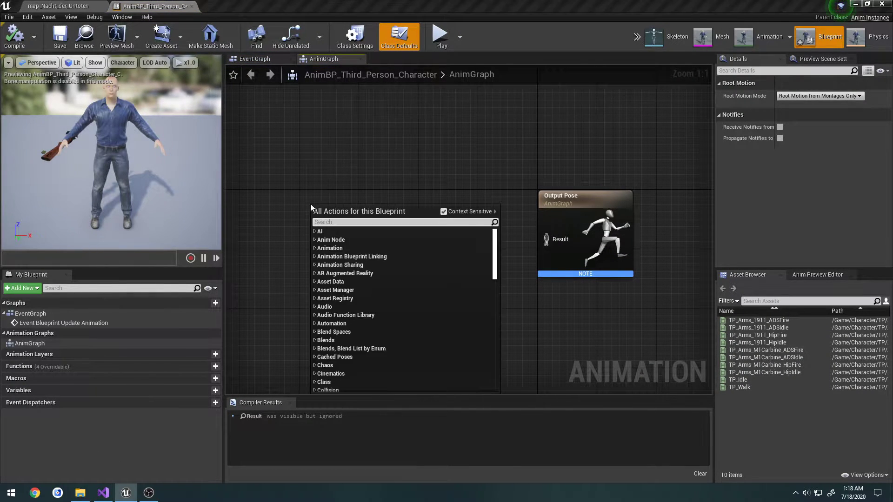
type("statemac")
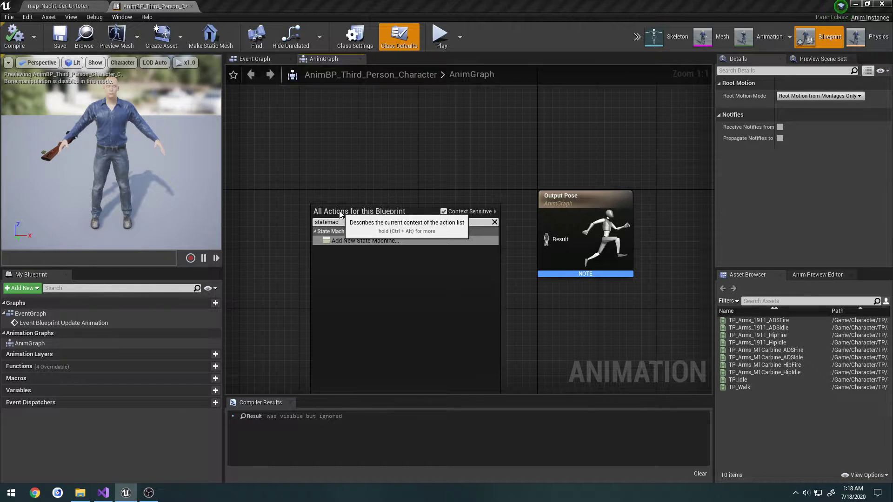
key("Return")
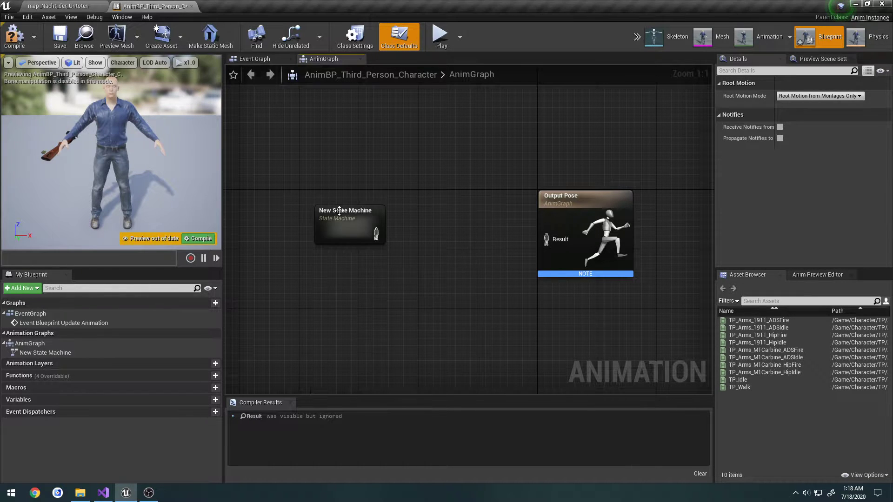
left_click_drag(344, 211, 264, 195)
left_click_drag(302, 219, 553, 241)
right_click_drag(402, 234, 496, 240)
left_click(14, 37)
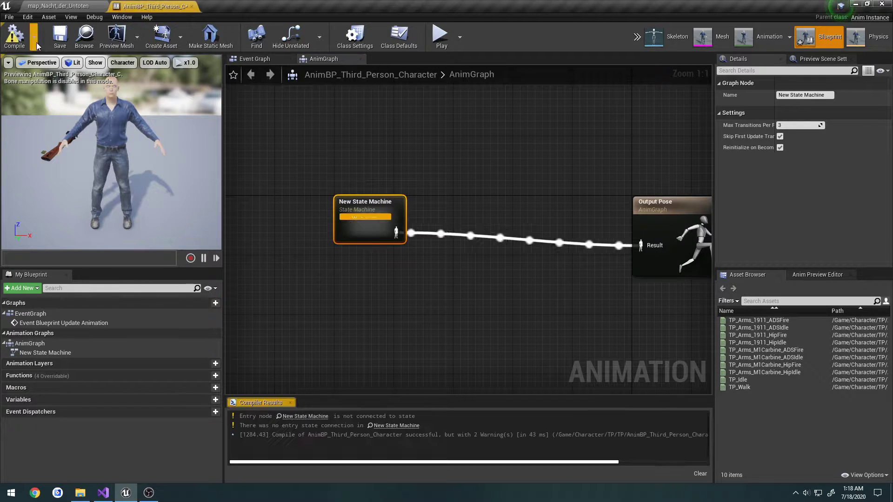
Inside the new state machine, add a state named IdleRun connected from Entry, and compile the blueprint
double_click(398, 204)
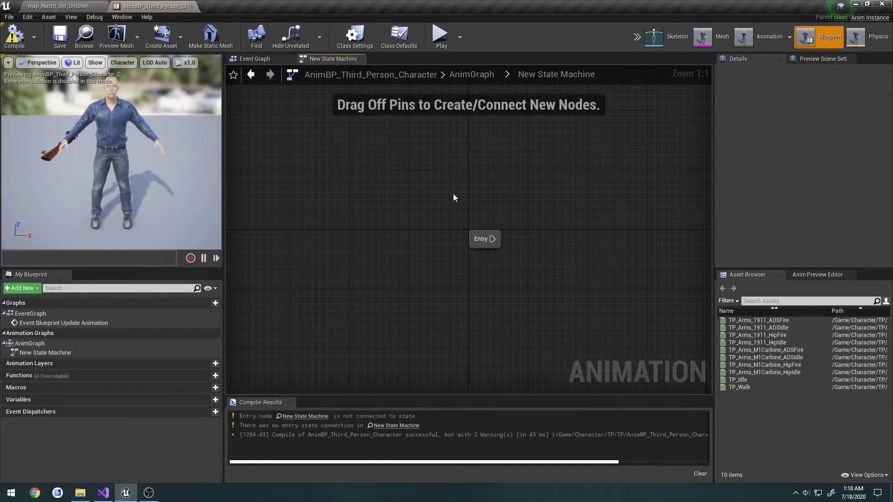
right_click_drag(454, 194, 344, 209)
left_click_drag(330, 225, 390, 224)
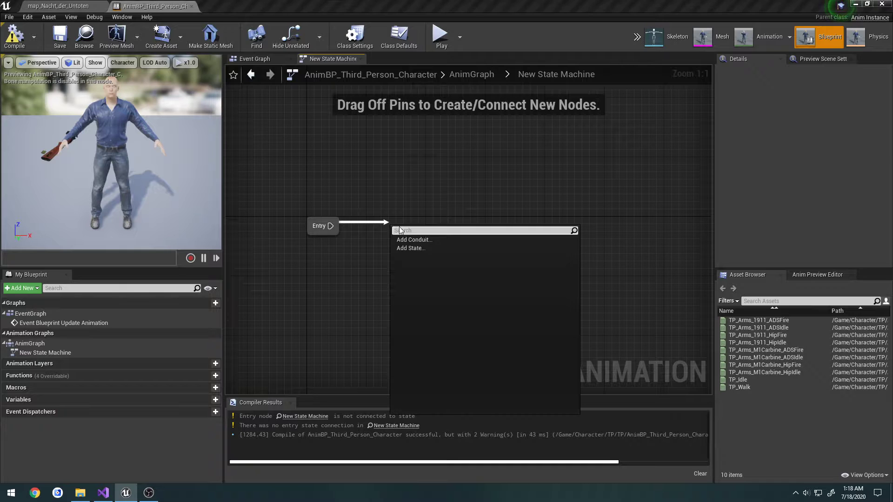
left_click(425, 246)
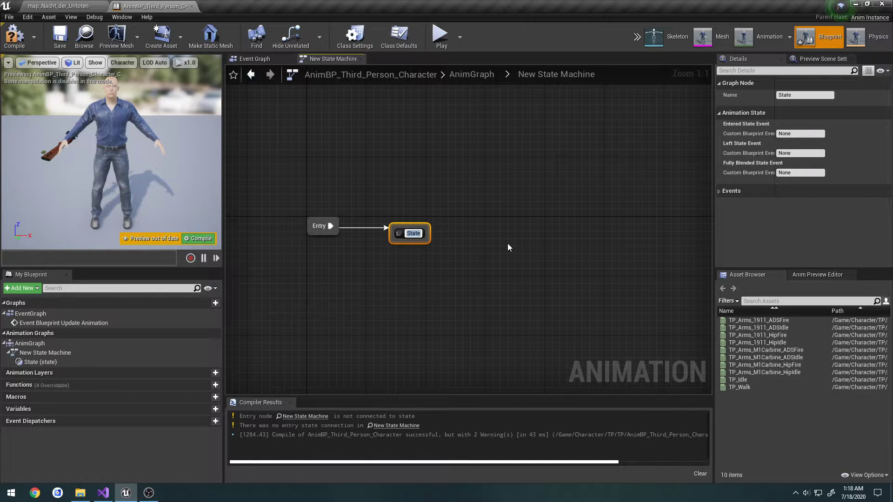
type("IdleRun")
key("Return")
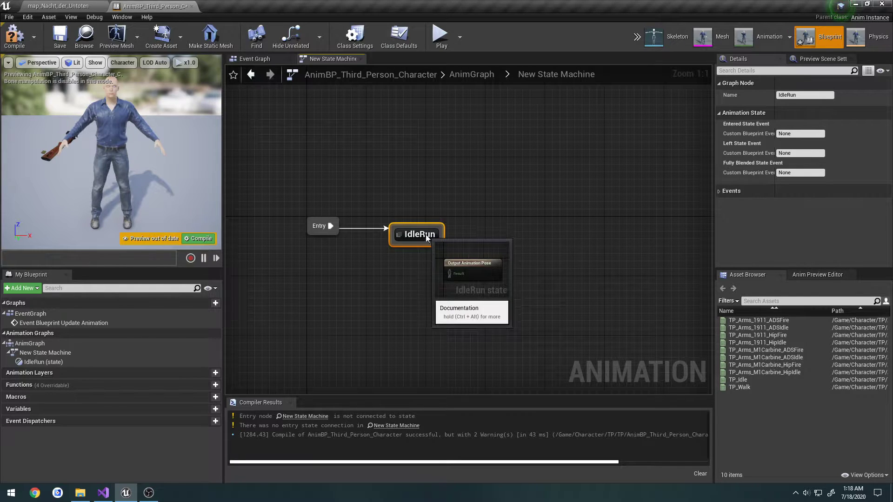
left_click_drag(428, 237, 426, 229)
left_click(15, 41)
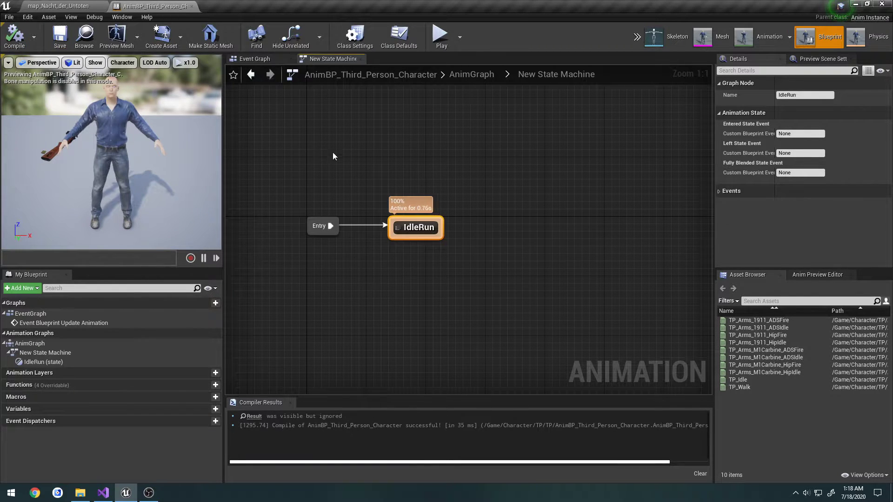
Leave the state machine and open the Event Graph of AnimBP_Third_Person_Character
left_click(395, 162)
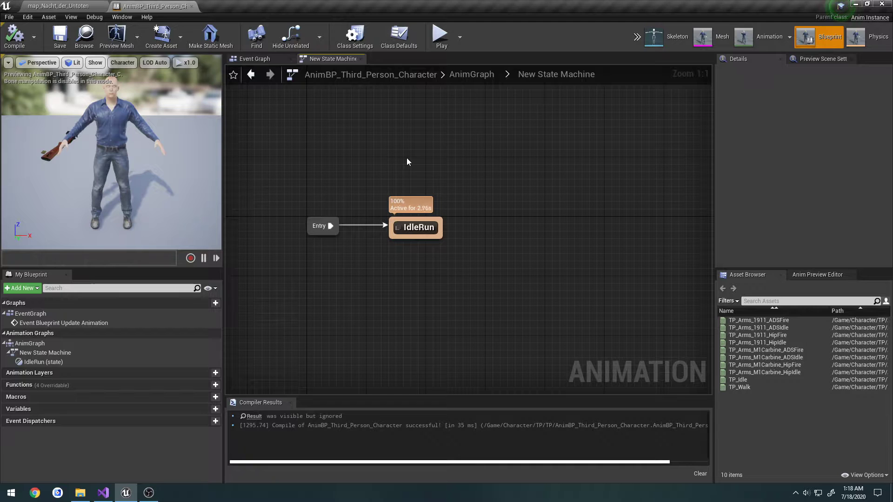
double_click(407, 155)
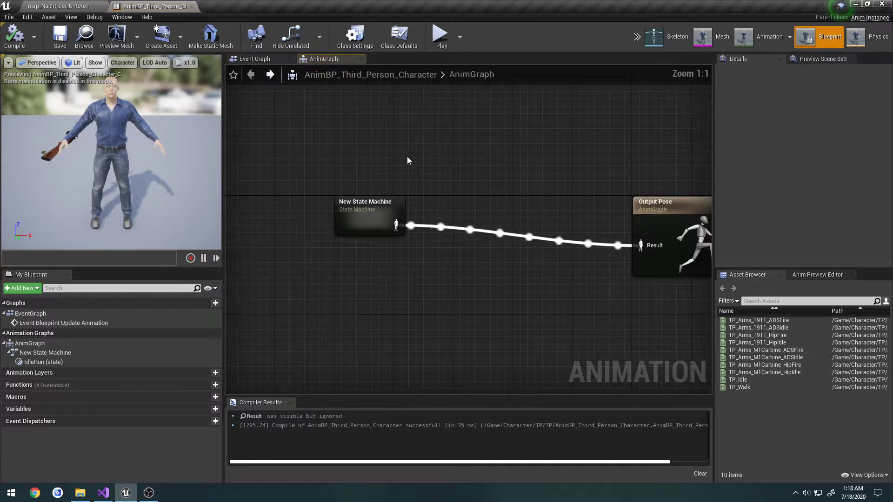
left_click(258, 59)
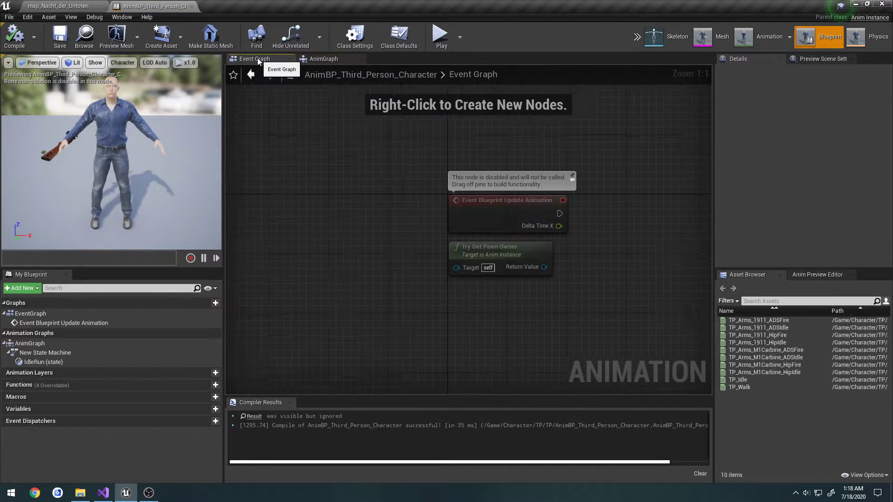
right_click_drag(467, 188, 341, 181)
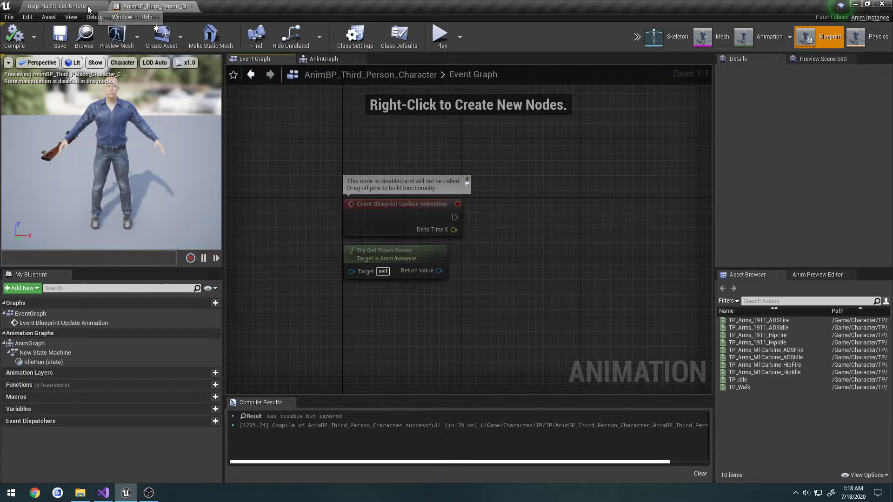
Open AnimBP_FPSArms from the Character/FPS/Arms folder, examine its Event Graph logic, and return to AnimBP_Third_Person_Character
left_click(65, 6)
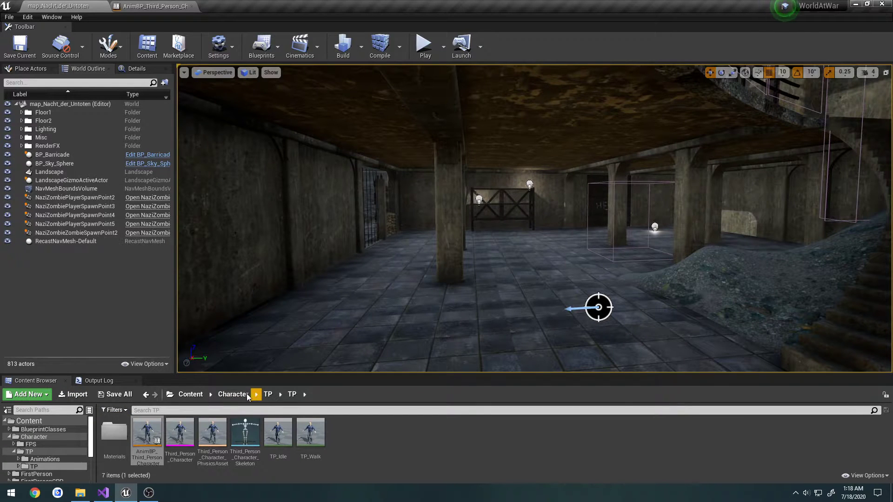
left_click(233, 394)
double_click(128, 437)
double_click(136, 439)
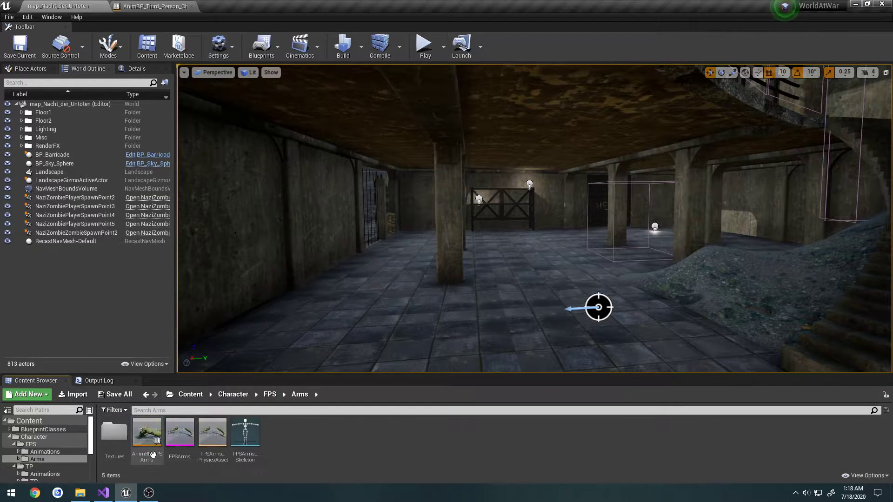
double_click(149, 435)
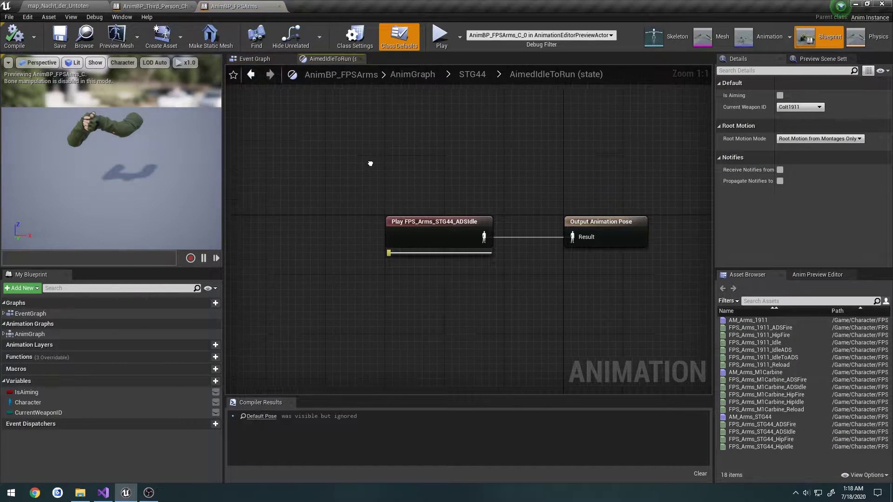
scroll(379, 191, "up", 3)
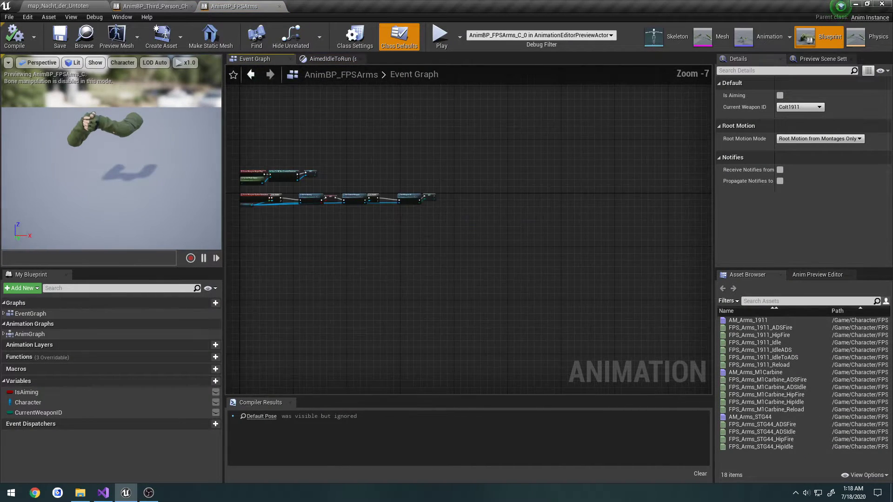
right_click_drag(417, 206, 581, 198)
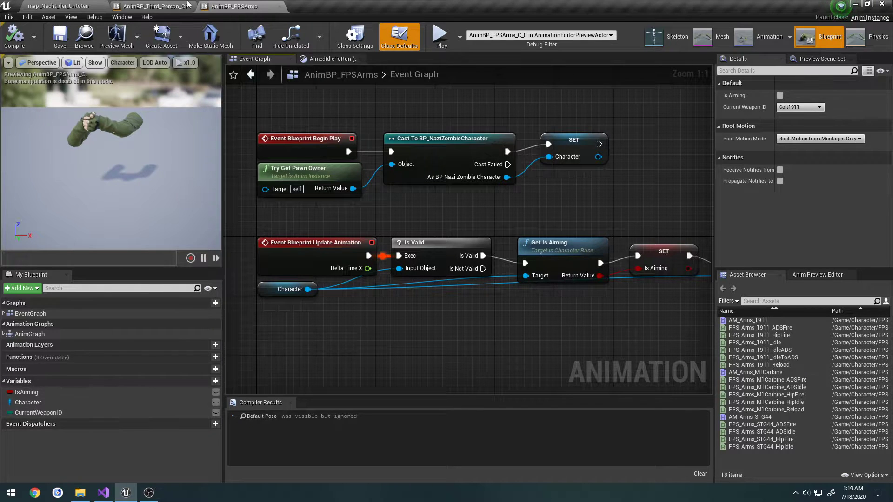
left_click(153, 6)
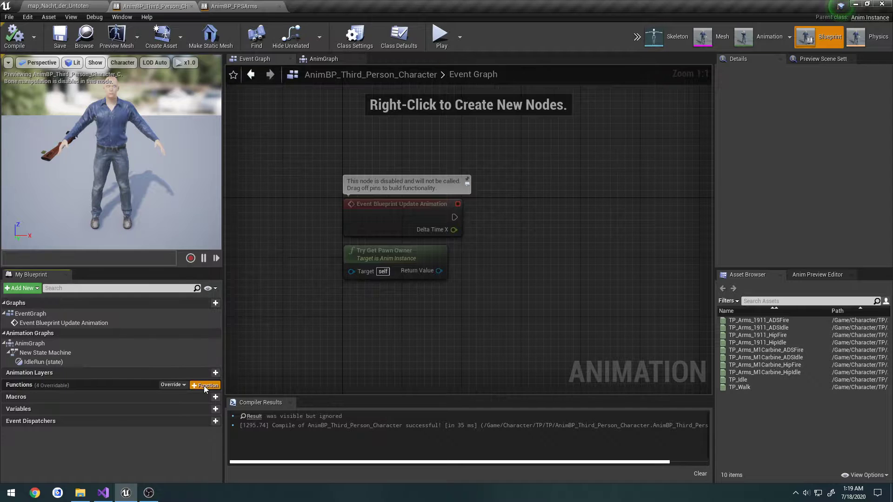
left_click(203, 386)
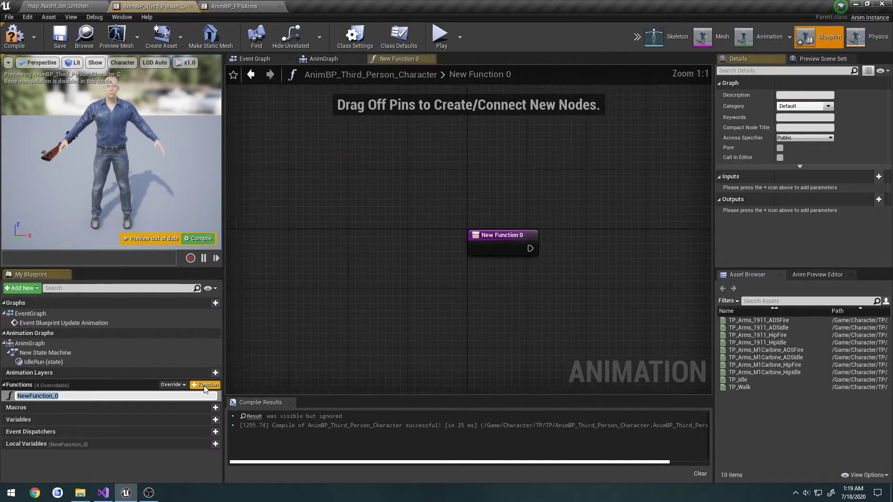
left_click(86, 396)
key("Delete")
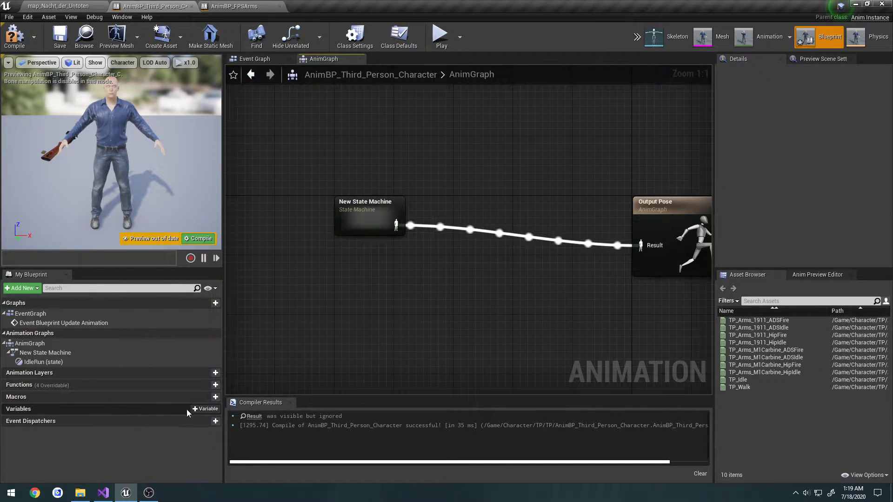
Add a variable named Character to AnimBP_Third_Person_Character and set its type to BP Nazi Zombie Character
left_click(205, 409)
type("Character")
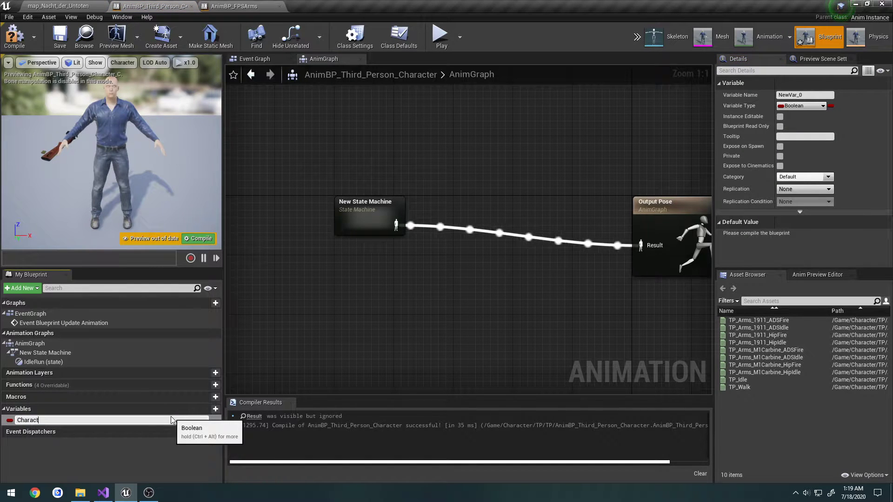
key("Return")
left_click(262, 57)
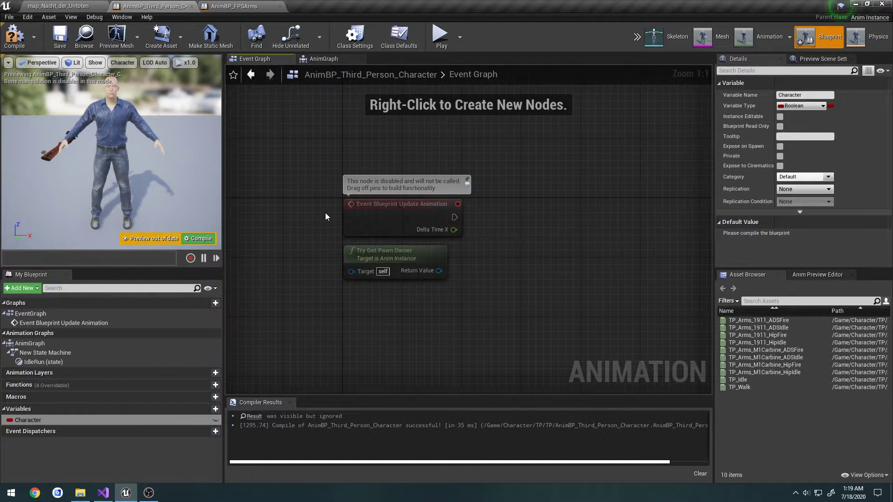
left_click(800, 106)
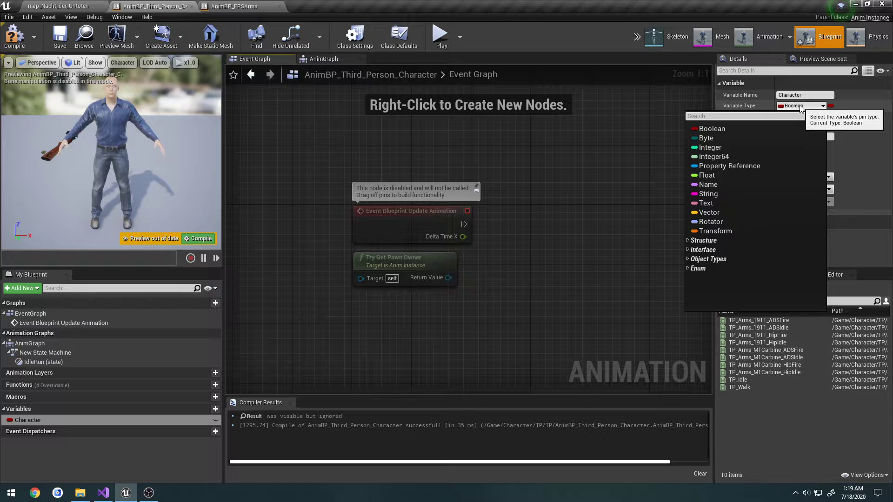
type("nazi")
key("Down")
key("Down")
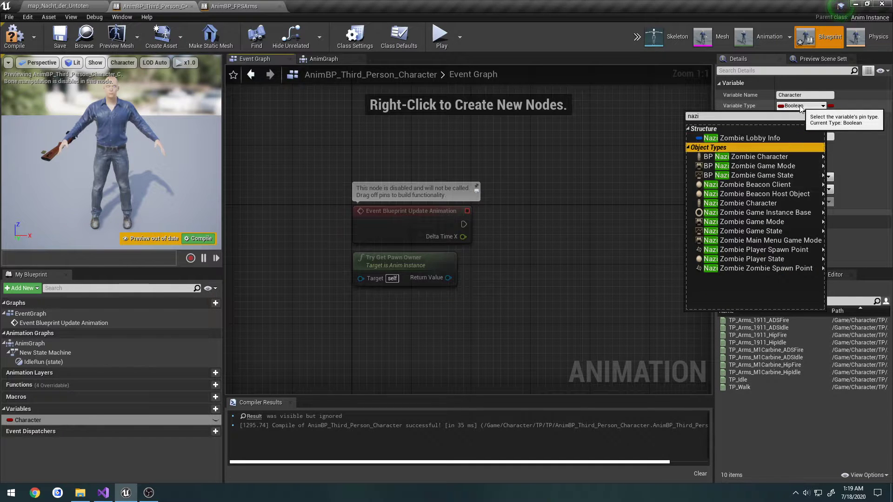
key("Right")
key("Return")
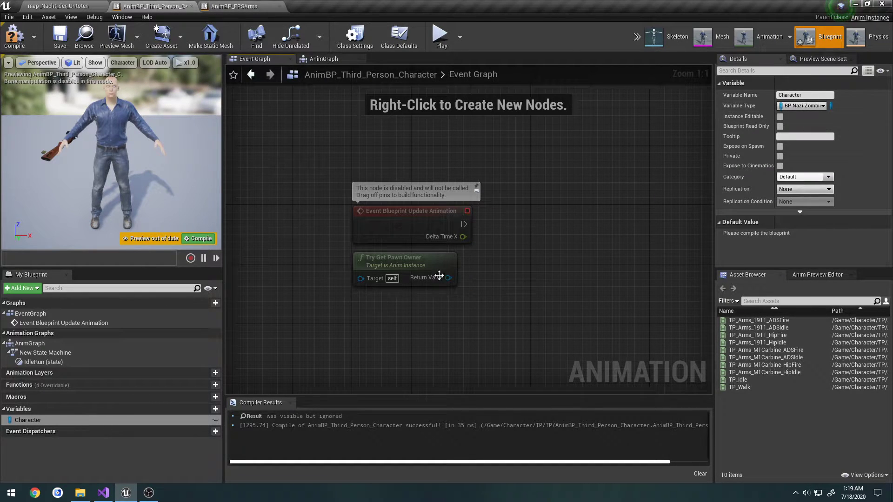
Add a second variable named Aiming and set its type to Boolean
left_click(205, 409)
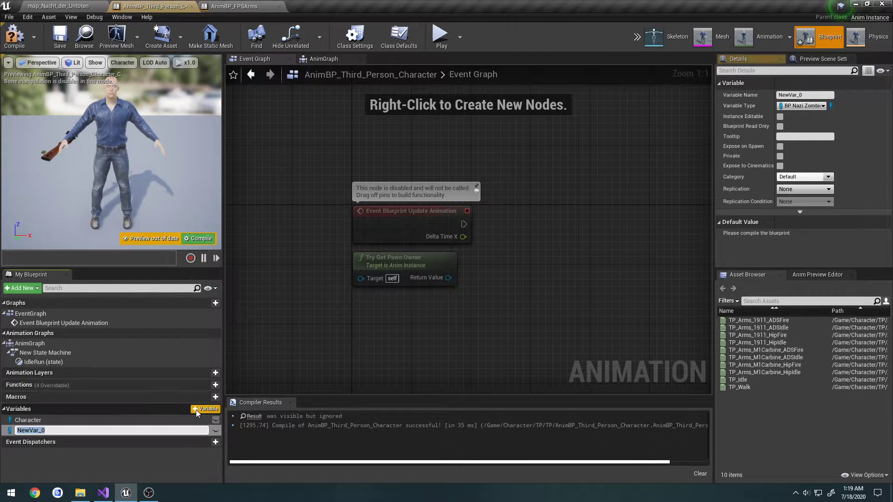
type("Aiming")
key("Return")
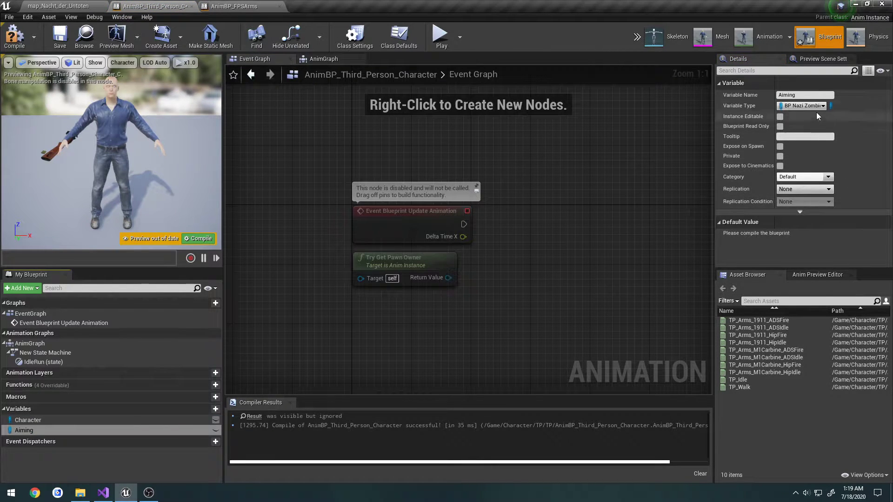
left_click(802, 106)
left_click(766, 129)
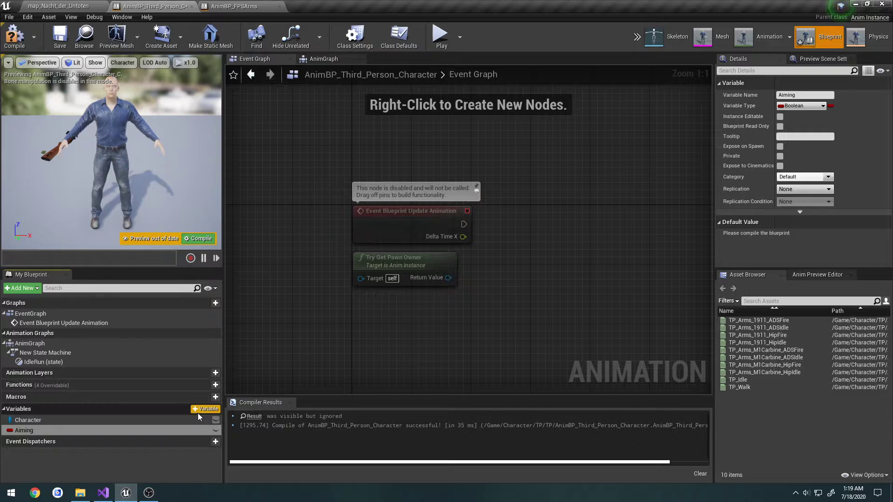
Add a variable named WeaponID of enum type EWeapon ID, and compile and save the blueprint
left_click(197, 408)
type("Weap")
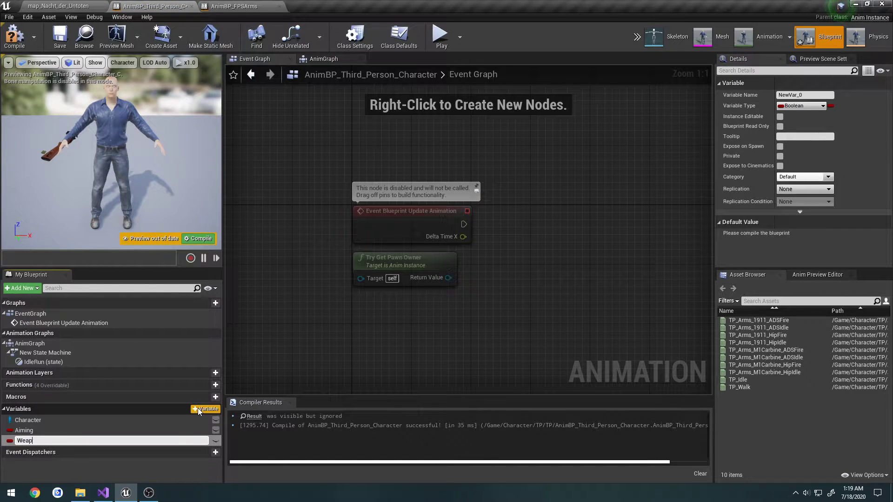
type("onID")
key("Return")
left_click(802, 105)
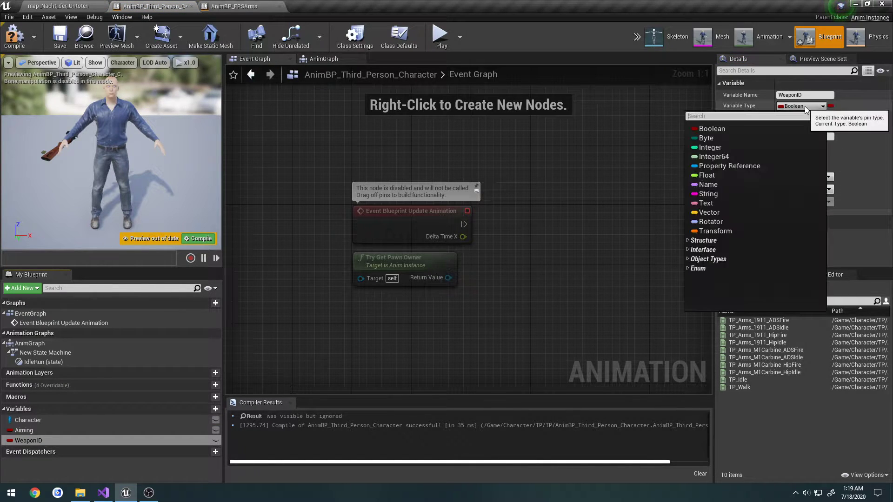
type("weap")
key("Down")
key("Down")
key("Down")
key("Down")
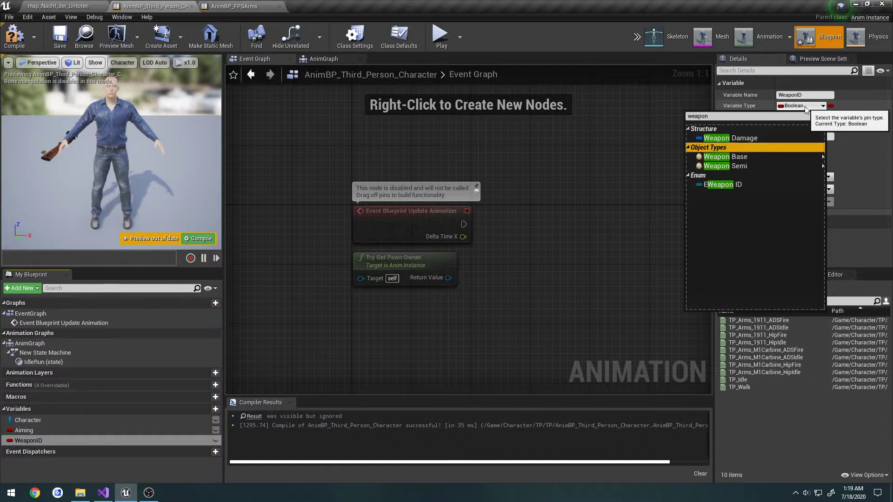
key("Return")
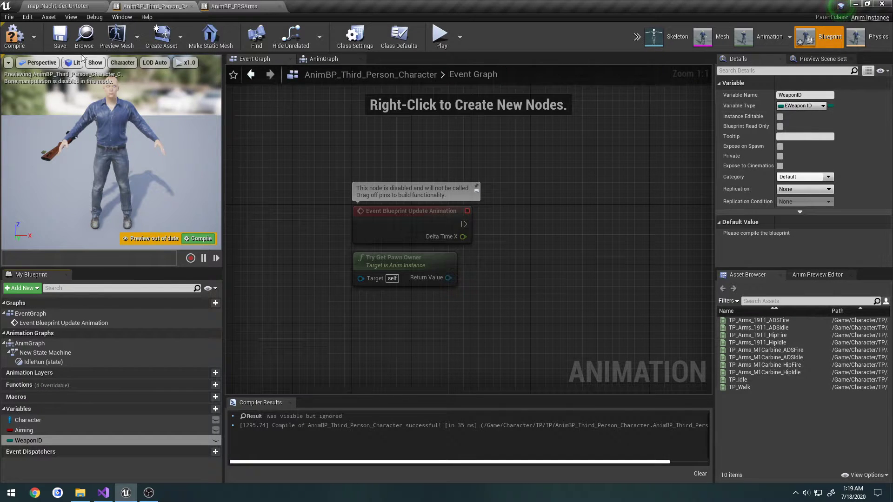
left_click(14, 36)
left_click(59, 36)
Add an Event Blueprint Begin Play node to the Event Graph and place it above Event Blueprint Update Animation
right_click_drag(496, 157, 450, 196)
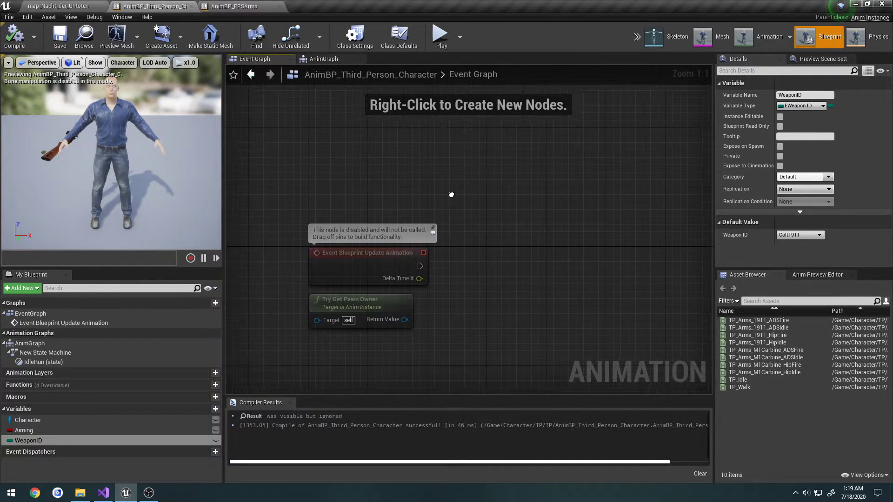
left_click_drag(219, 171, 191, 172)
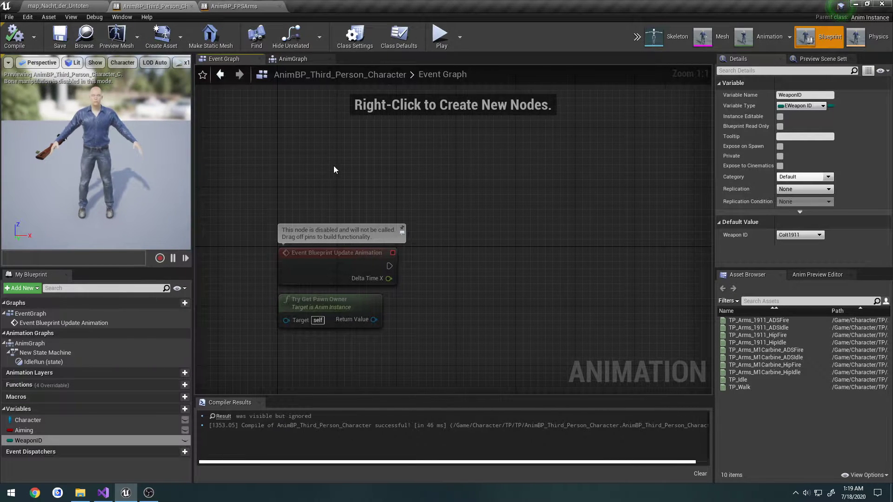
right_click_drag(347, 157, 361, 190)
right_click(359, 189)
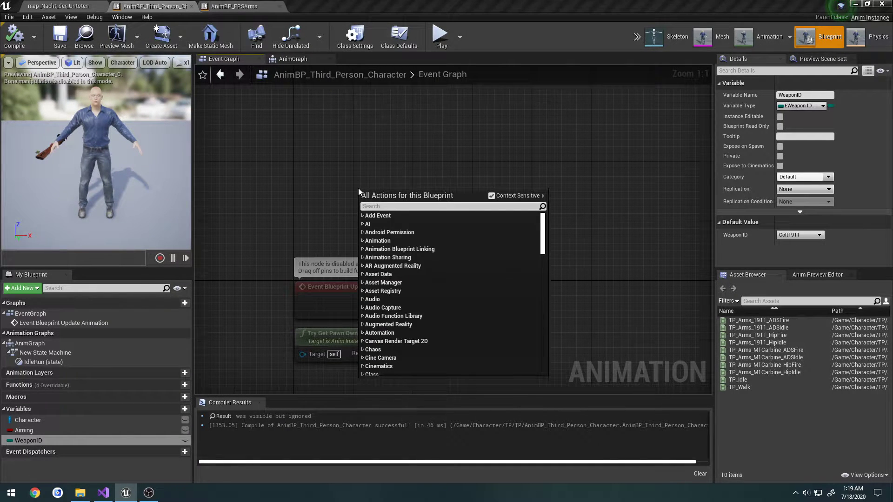
type("beginplay")
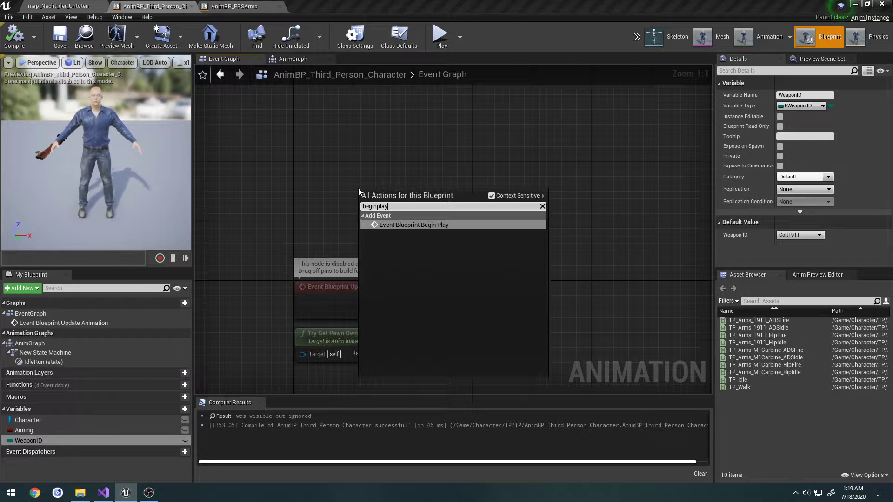
key("Return")
left_click_drag(388, 197, 324, 166)
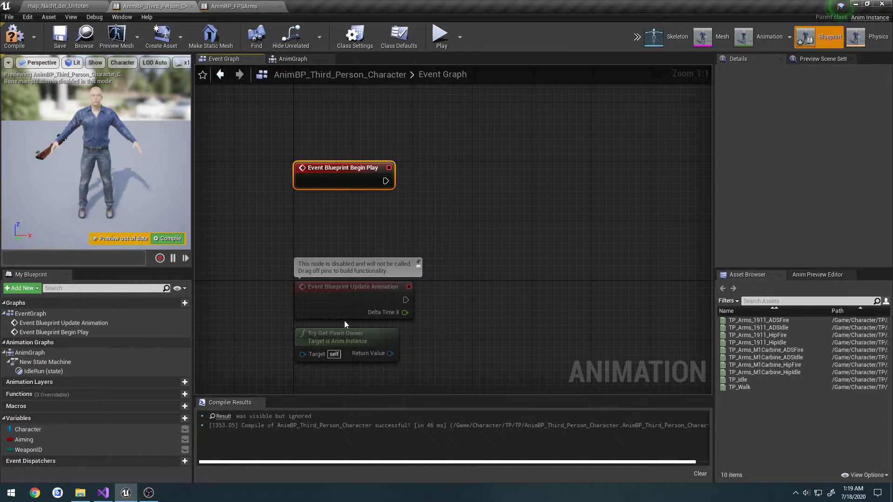
Place Try Get Pawn Owner beneath Begin Play, cast its return value to BP_NaziZombieCharacter, and run the cast from Begin Play
left_click_drag(346, 332, 448, 179)
type("cast")
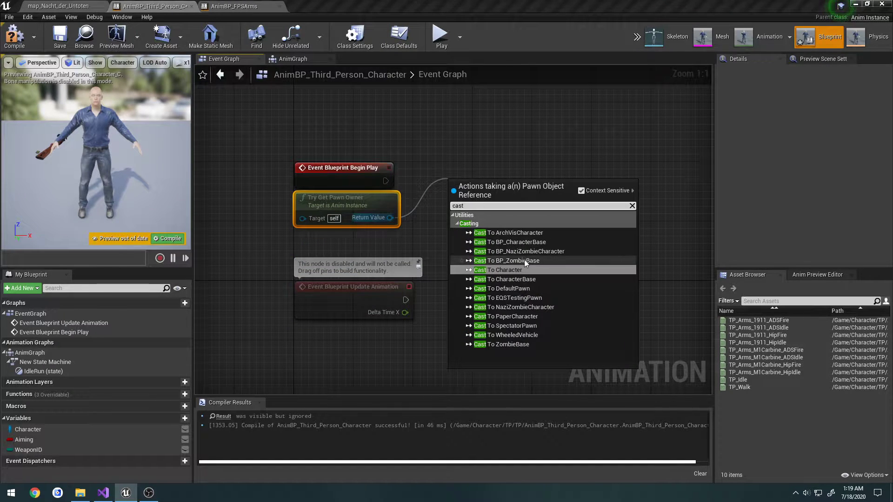
left_click(535, 251)
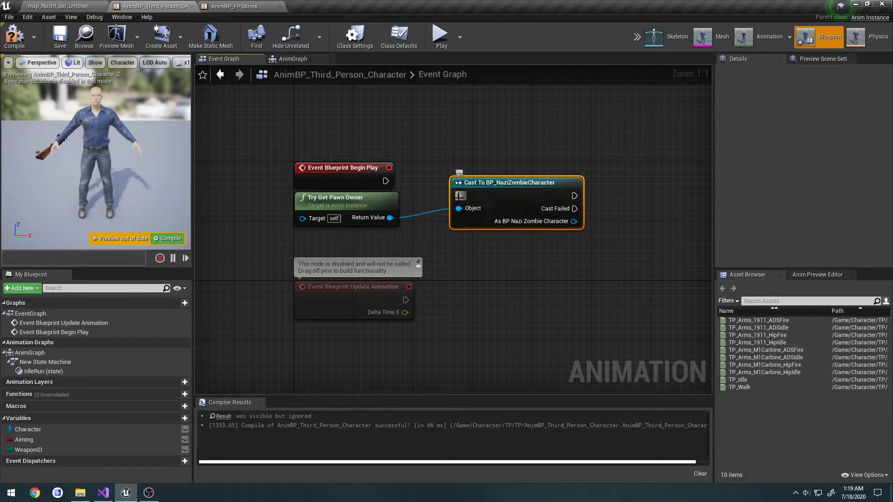
left_click_drag(458, 195, 387, 181)
left_click_drag(491, 189, 457, 175)
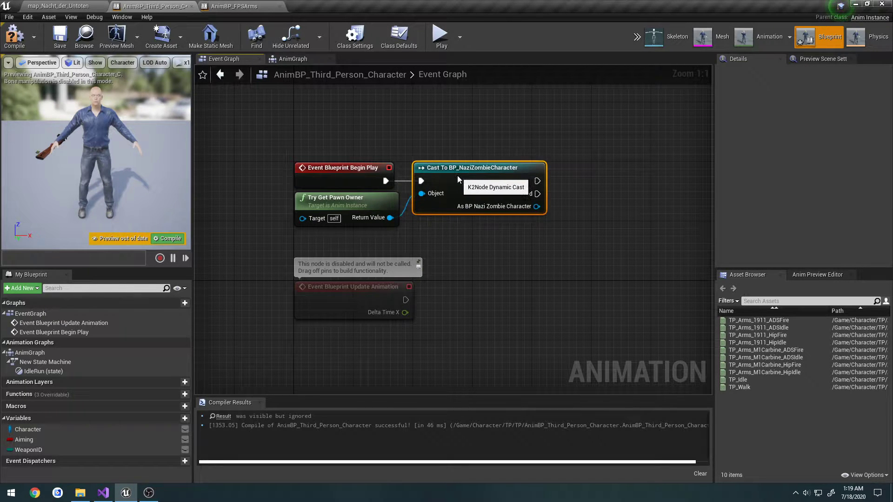
Add a Set Character node after the cast and feed it the As BP Nazi Zombie Character output
right_click_drag(563, 211, 465, 214)
left_click_drag(55, 430, 487, 177)
left_click(492, 194)
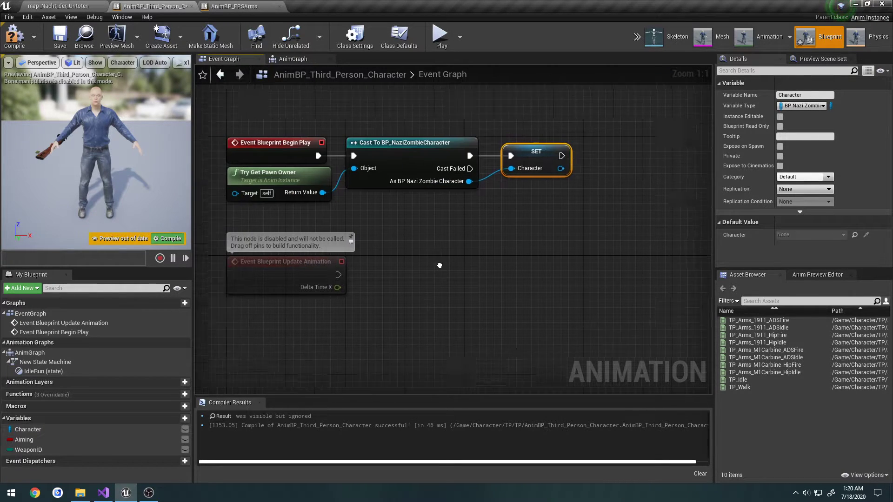
right_click_drag(469, 254, 470, 227)
left_click_drag(57, 431, 276, 310)
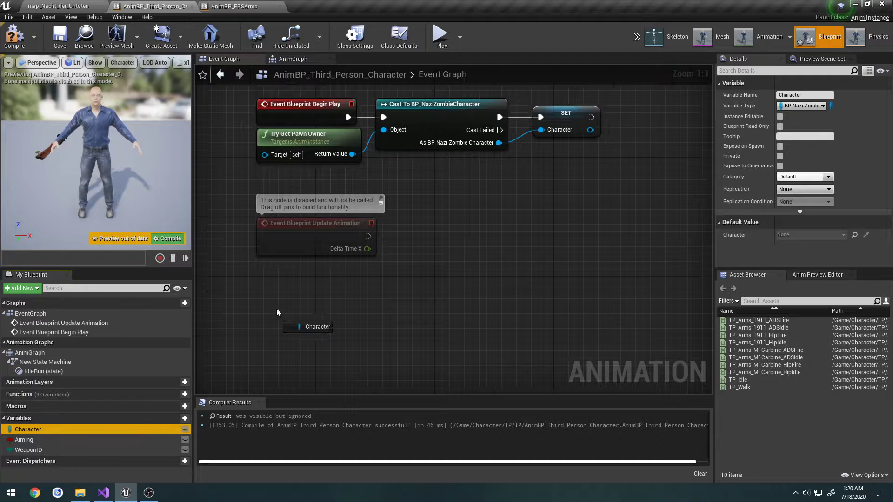
left_click_drag(261, 264, 263, 265)
left_click(272, 275)
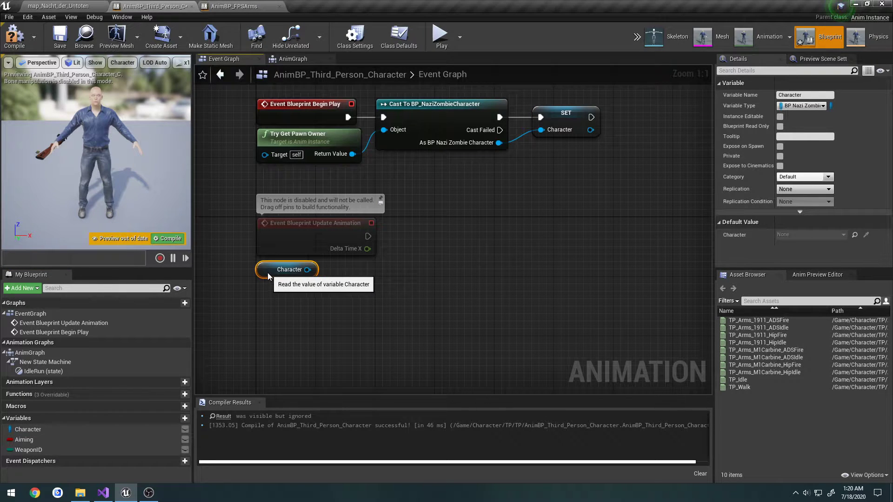
key("Delete")
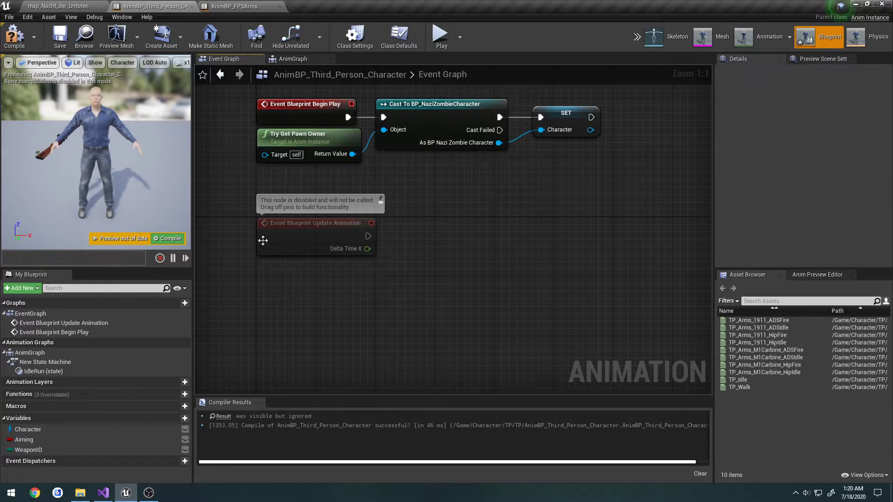
Copy the Event Blueprint Update Animation node chain from the AnimBP_FPSArms Event Graph and return to AnimBP_Third_Person_Character
left_click(233, 6)
scroll(372, 351, "down", 5)
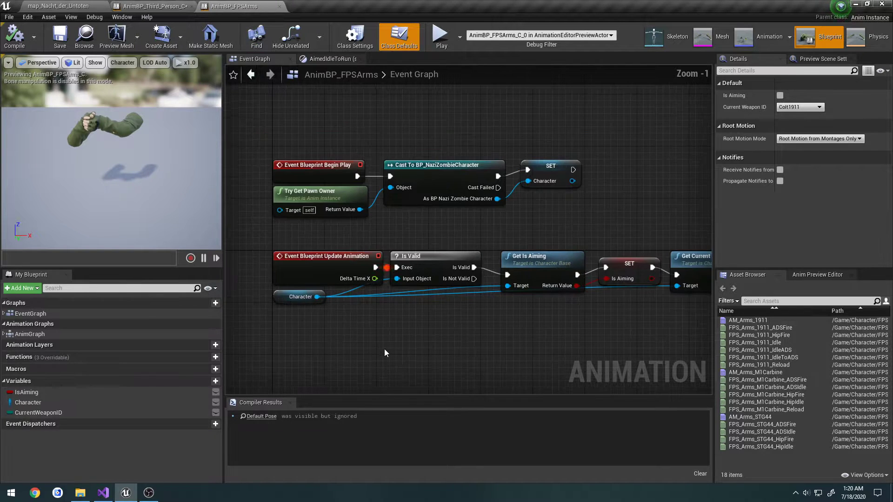
right_click_drag(395, 338, 431, 288)
scroll(375, 275, "up", 5)
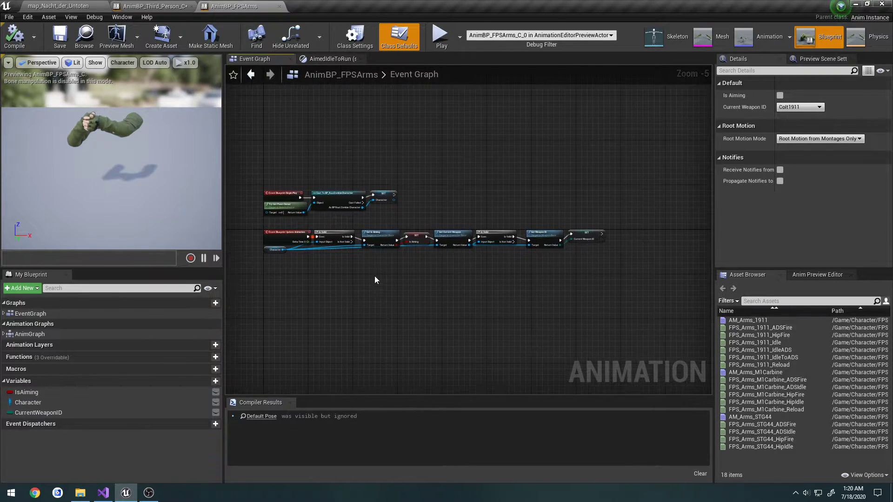
scroll(428, 256, "down", 6)
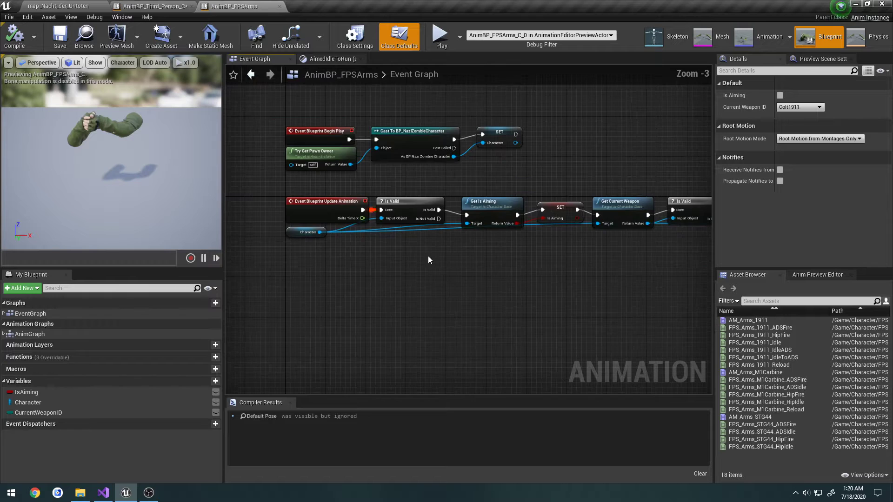
left_click_drag(500, 262, 331, 230)
left_click(176, 6)
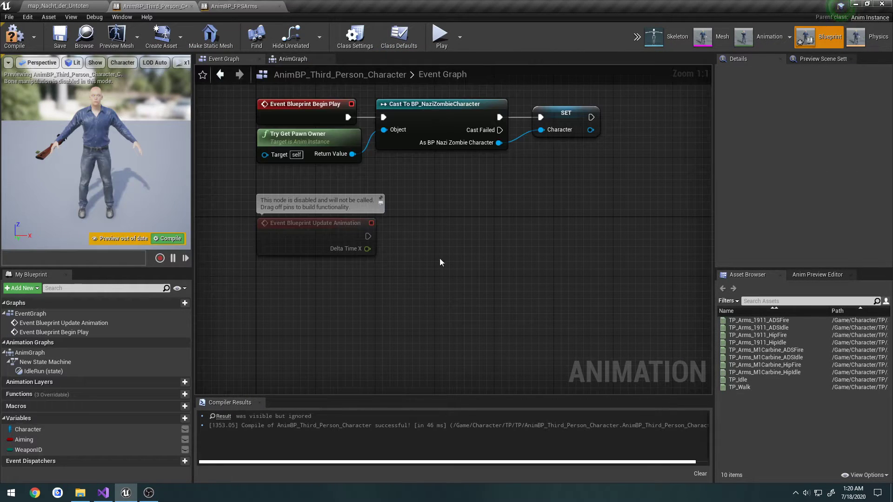
Replace the disabled Event Blueprint Update Animation node with the copied node chain, align it below Begin Play, and compile
left_click(362, 235)
key("Delete")
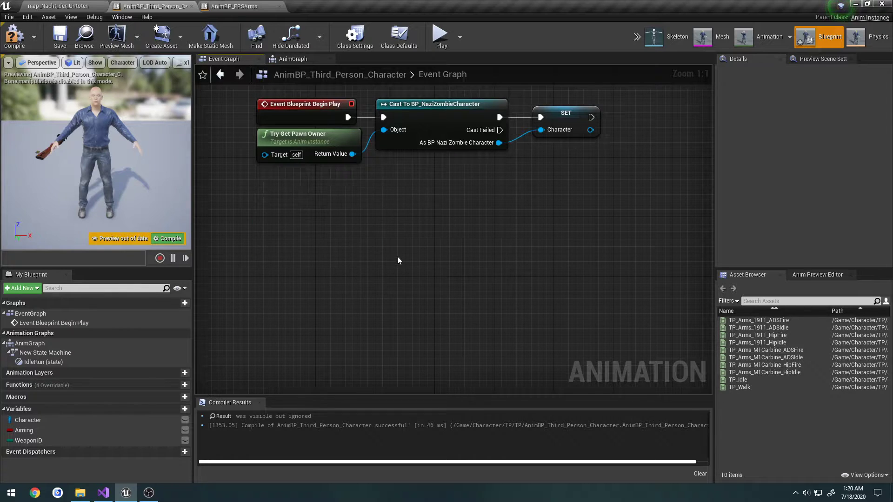
key("ctrl+v")
left_click_drag(333, 252, 324, 226)
left_click(280, 212)
left_click(21, 45)
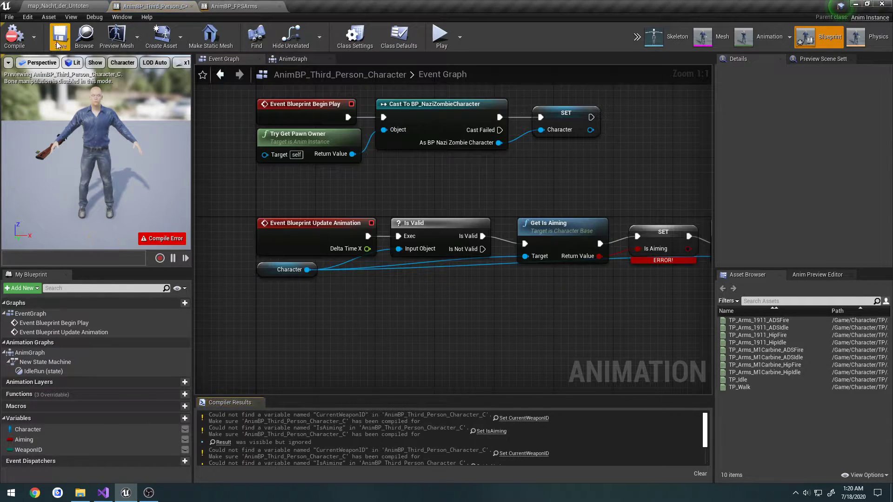
Rename the Aiming variable as IsAiming to match the variable used by the pasted Set node and AnimBP_FPSArms
right_click_drag(502, 272, 326, 259)
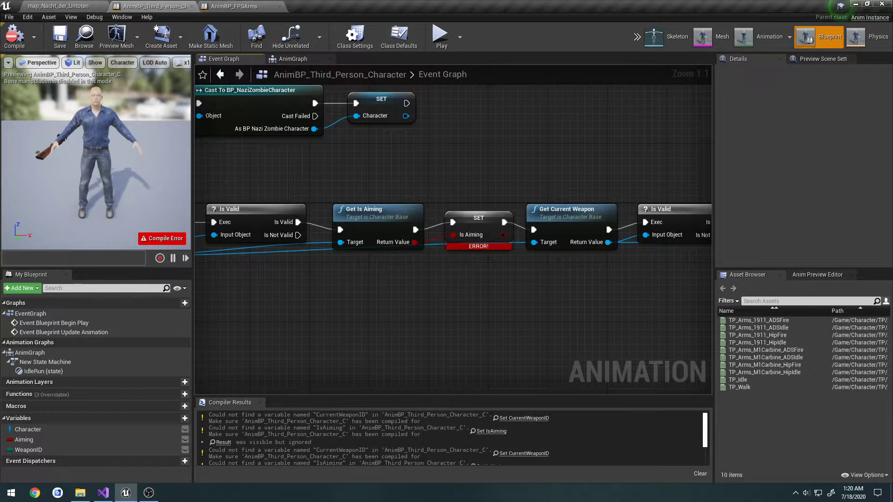
right_click_drag(475, 219, 500, 211)
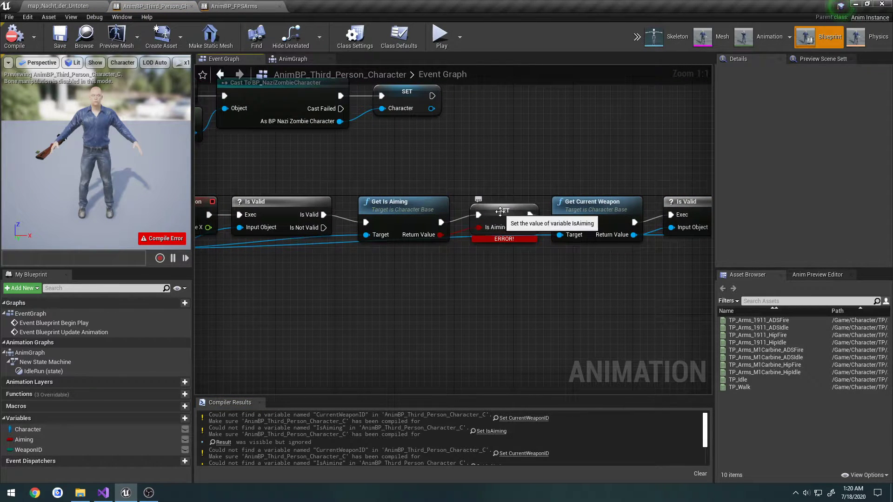
left_click(501, 211)
left_click(233, 6)
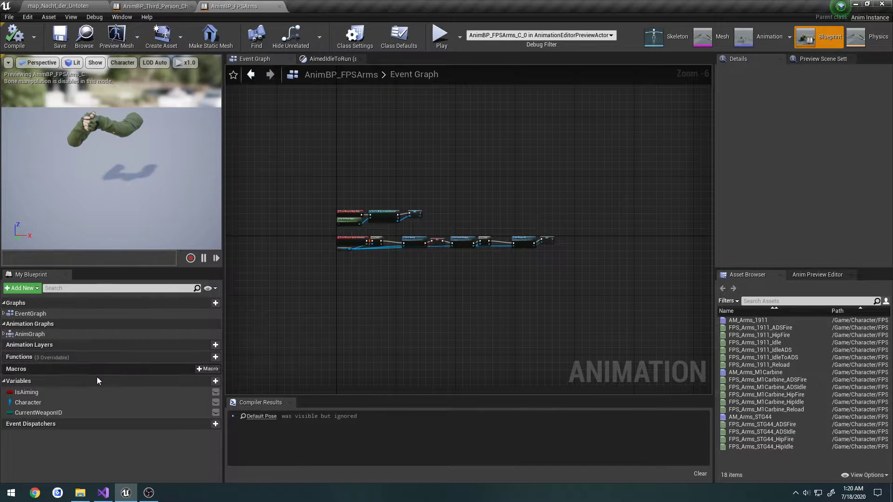
left_click(124, 5)
left_click(24, 440)
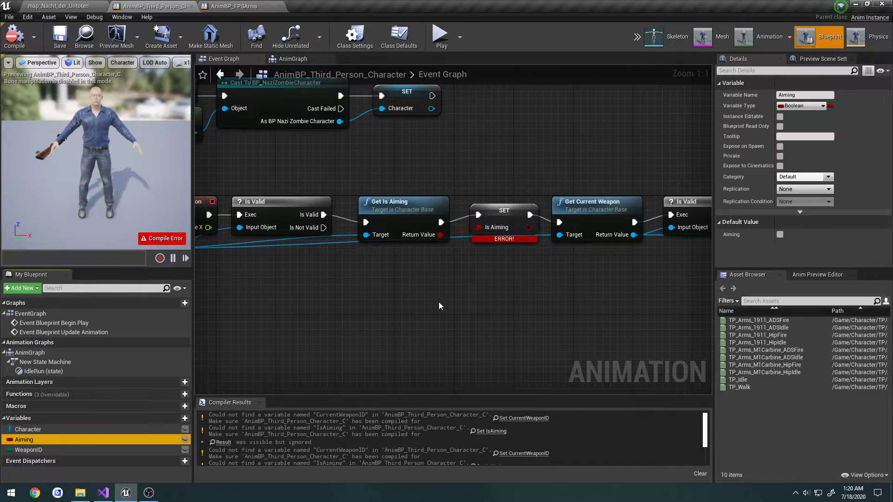
left_click(781, 95)
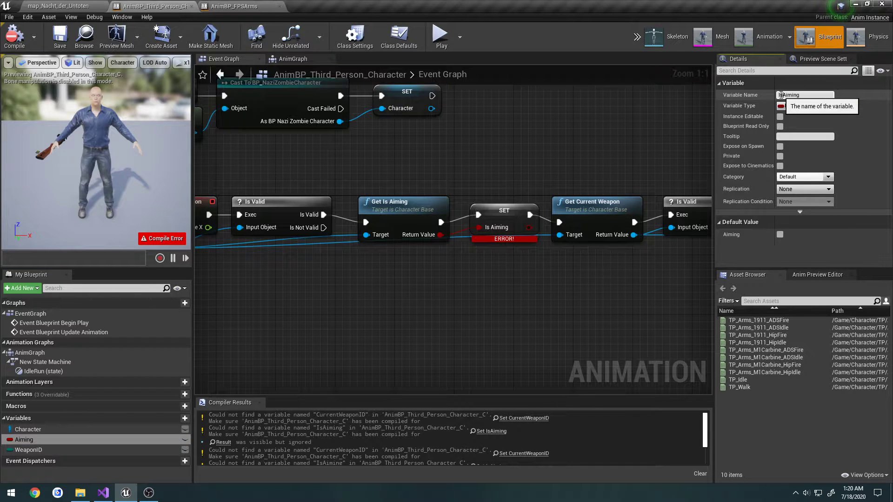
type("Is")
key("Return")
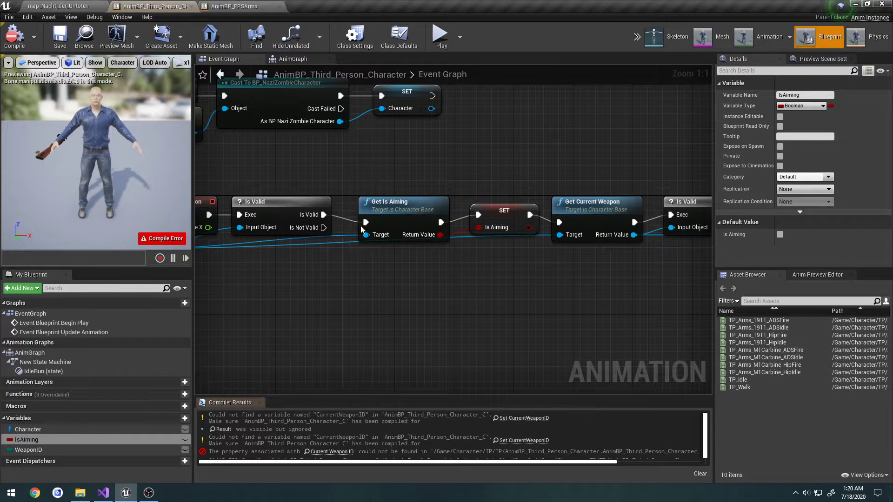
Rename the WeaponID variable as CurrentWeaponID to match the last Set node in the chain, and compile the blueprint
right_click_drag(417, 299, 252, 286)
right_click_drag(600, 282, 340, 279)
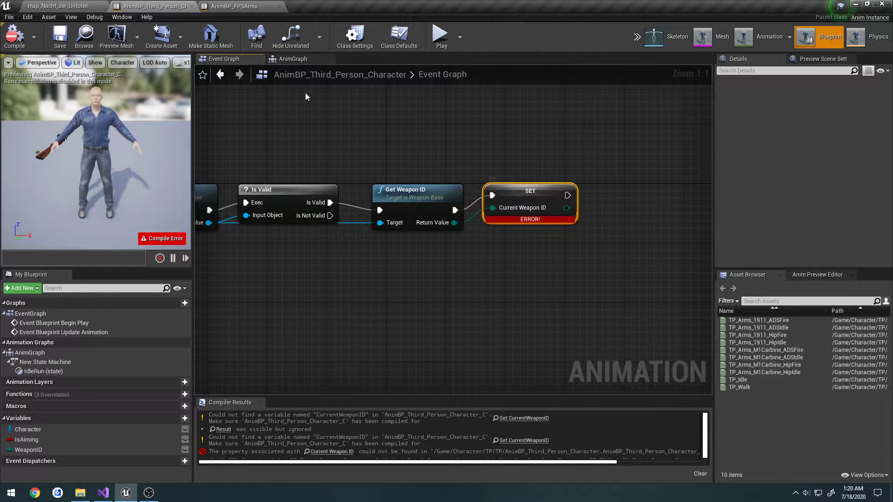
left_click(231, 6)
left_click(153, 6)
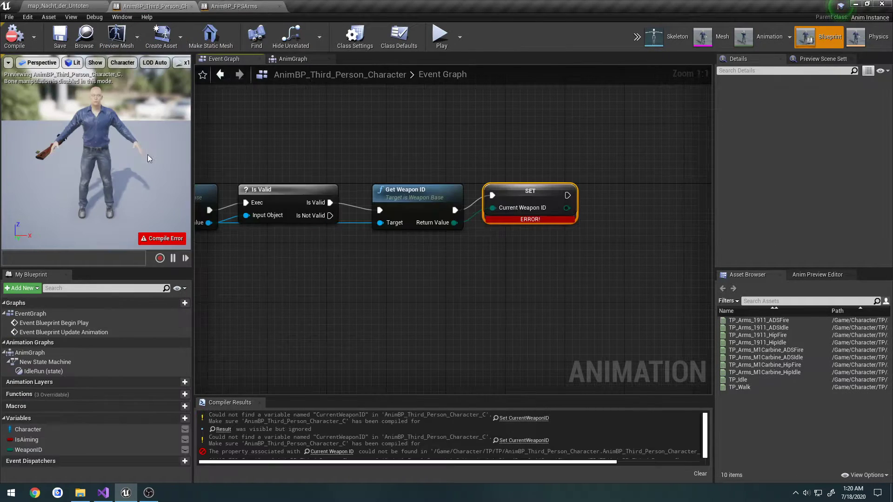
left_click(41, 450)
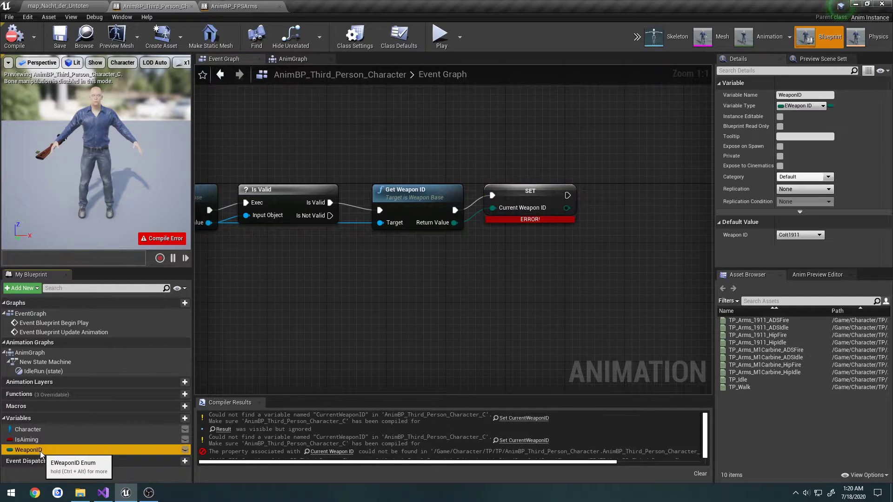
left_click(781, 95)
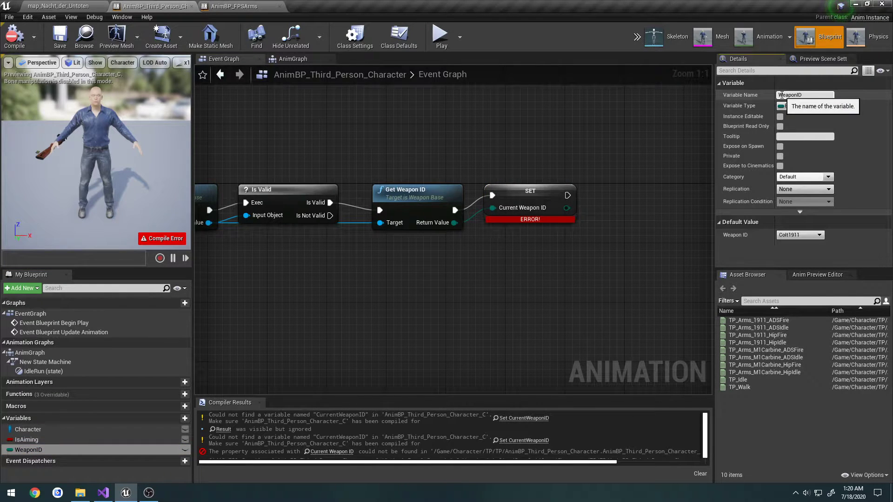
key("Return")
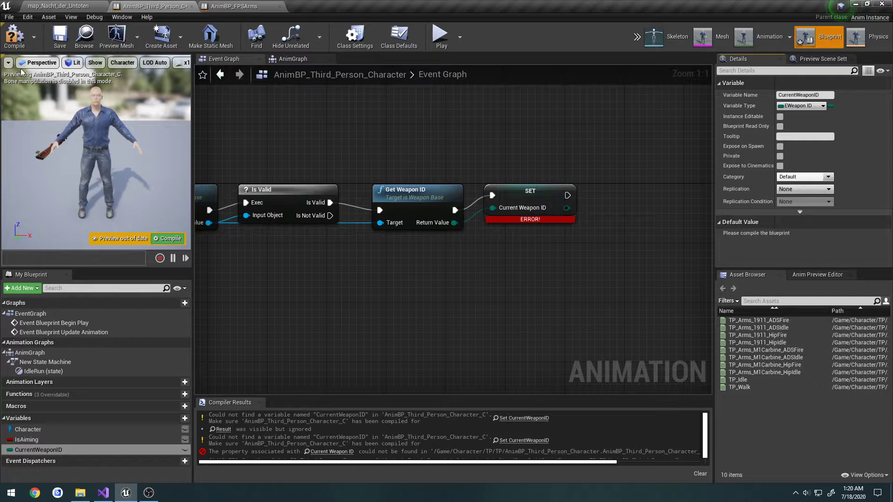
left_click(15, 36)
Open the AnimGraph of AnimBP_Third_Person_Character
right_click_drag(333, 163, 501, 217)
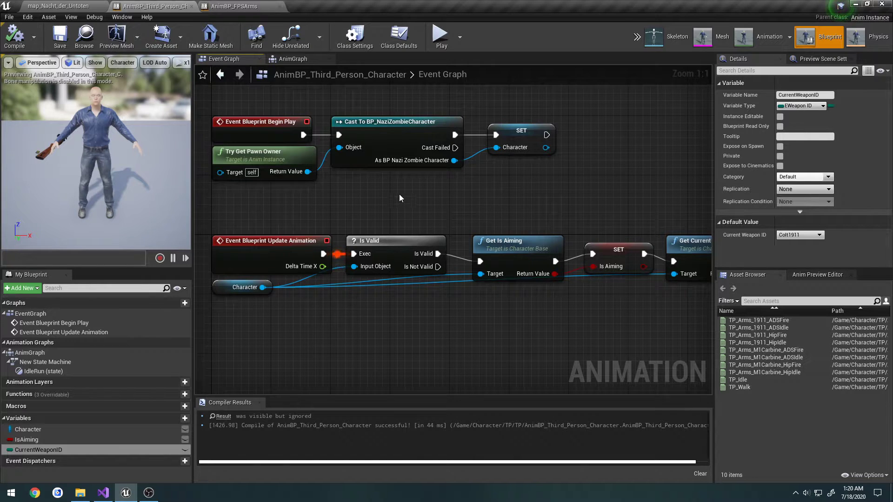
left_click(290, 58)
right_click_drag(390, 163, 351, 137)
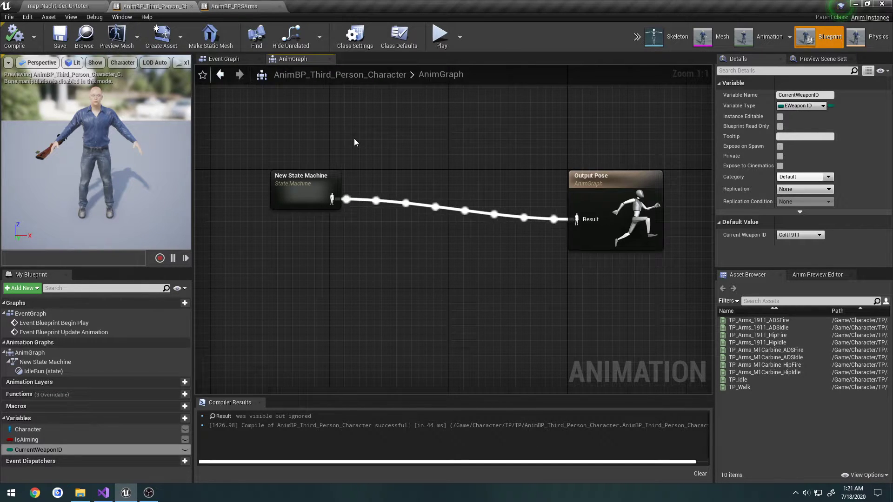
Switch to the map_Nacht_der_Untoten level editor and open the Content/Character/TP/TP folder
left_click(70, 6)
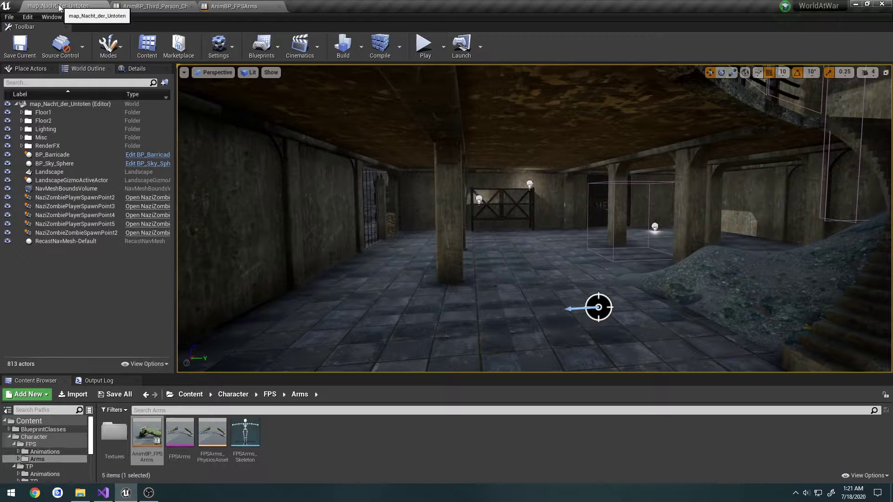
left_click(241, 398)
double_click(136, 448)
double_click(160, 436)
key("alt+Left")
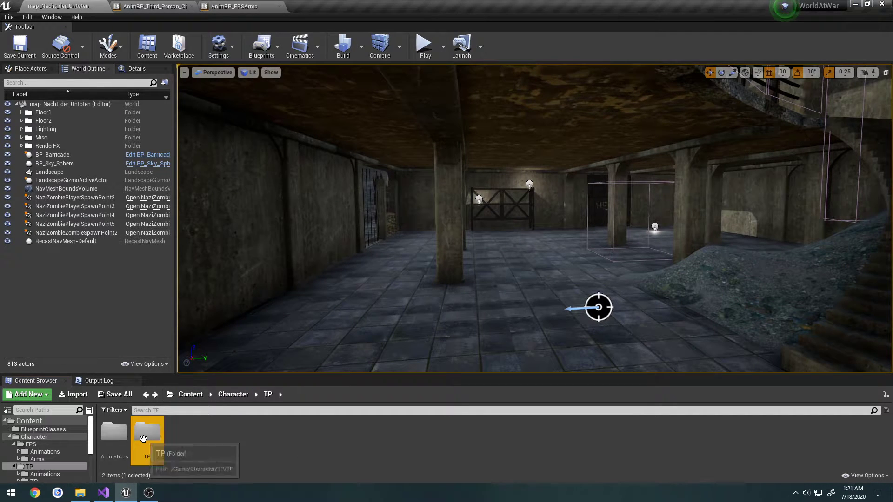
double_click(143, 439)
Create a Blend Space 1D using Third_Person_Character_Skeleton and name it BS_IdleRun
right_click(398, 442)
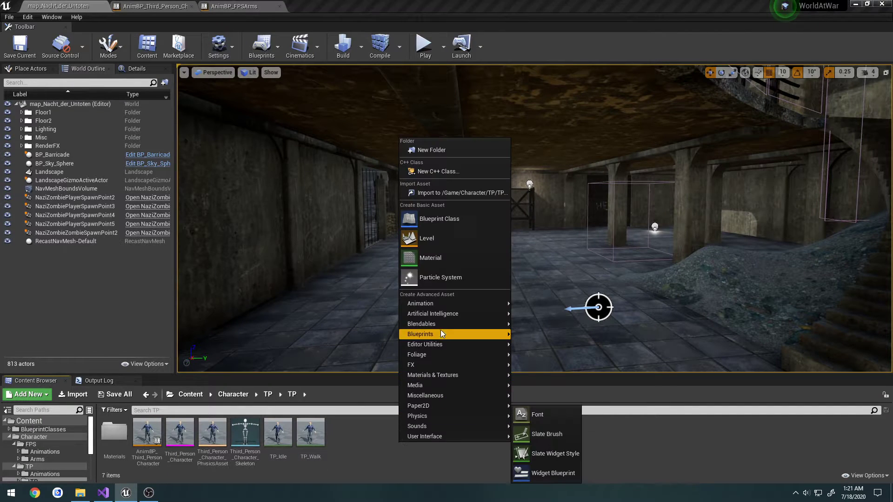
mouse_move(488, 304)
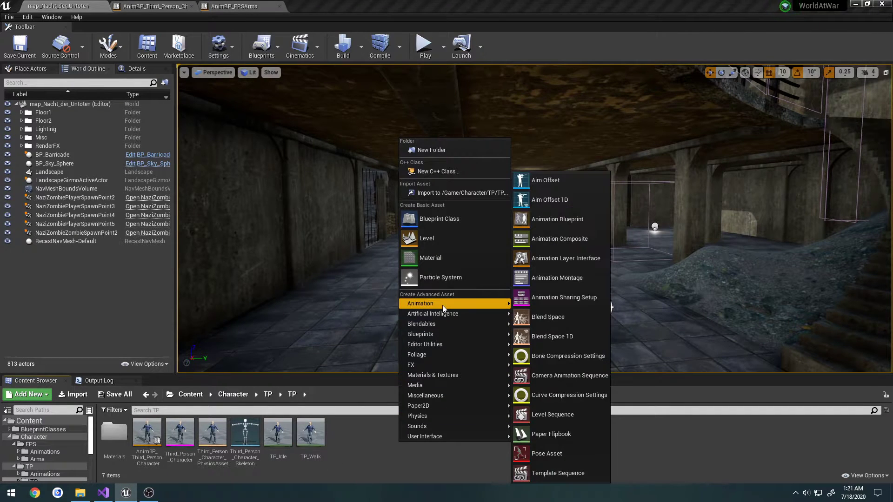
left_click(568, 338)
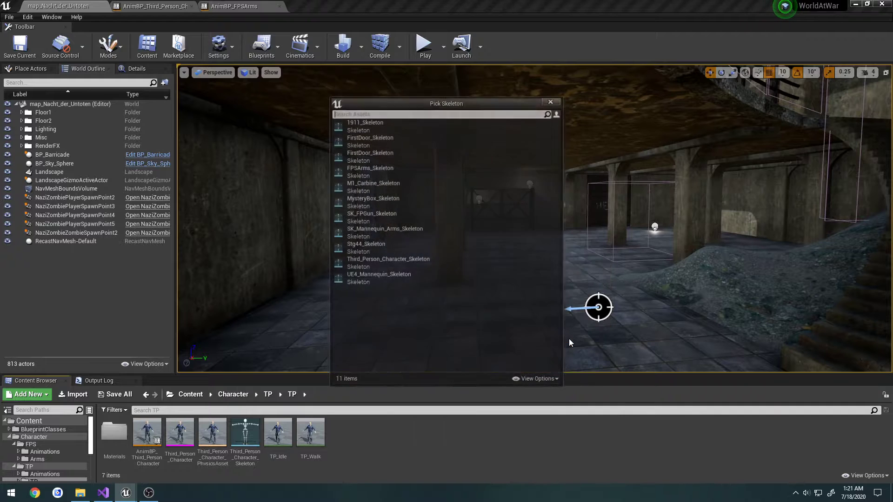
left_click(372, 263)
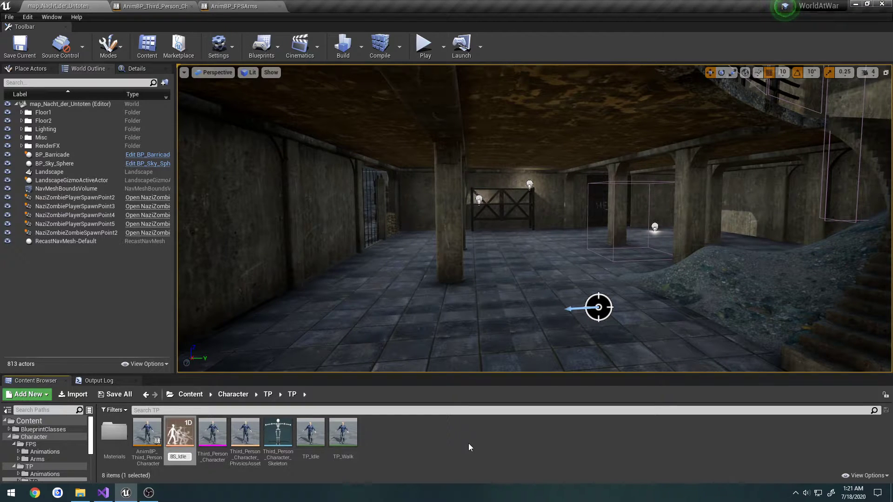
key("Return")
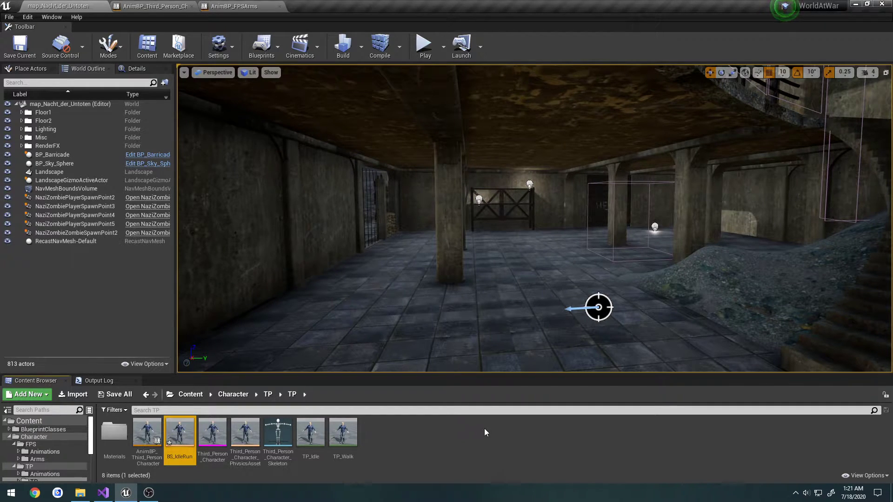
Open BS_IdleRun, name its horizontal axis Speed with a maximum axis value of 600, and save
double_click(181, 432)
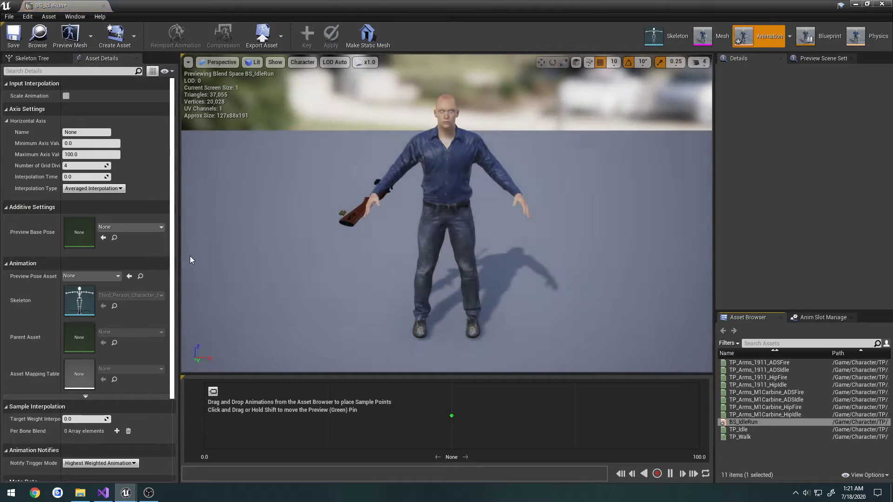
left_click(12, 123)
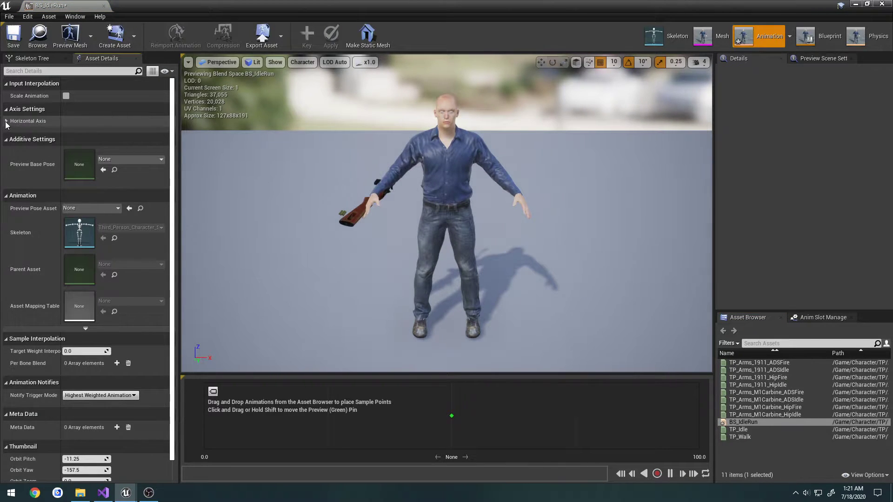
left_click(6, 122)
type("Speed")
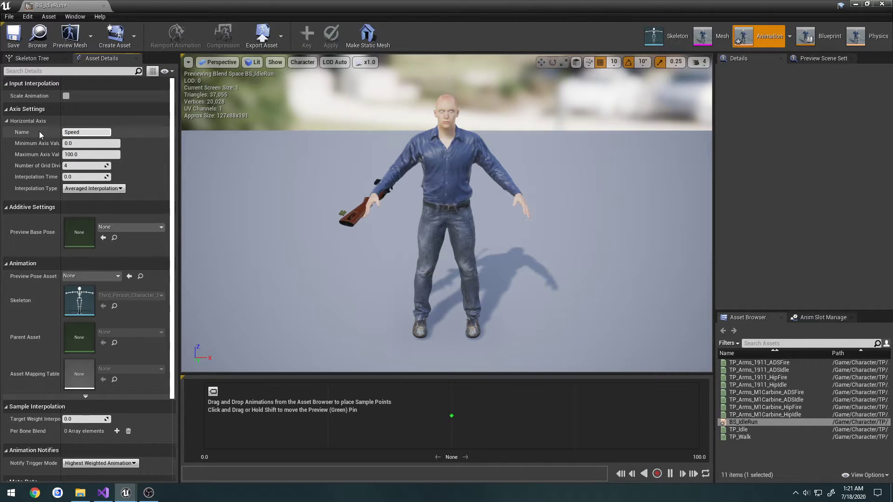
key("Return")
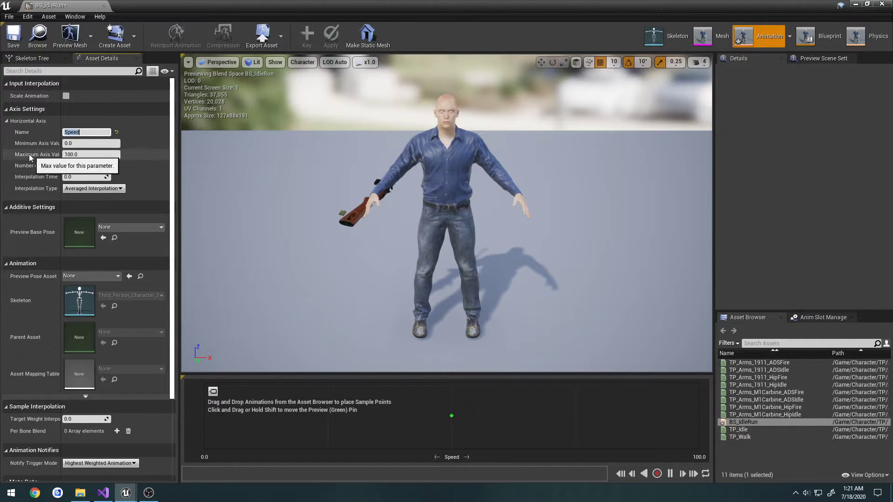
left_click_drag(86, 154, 54, 154)
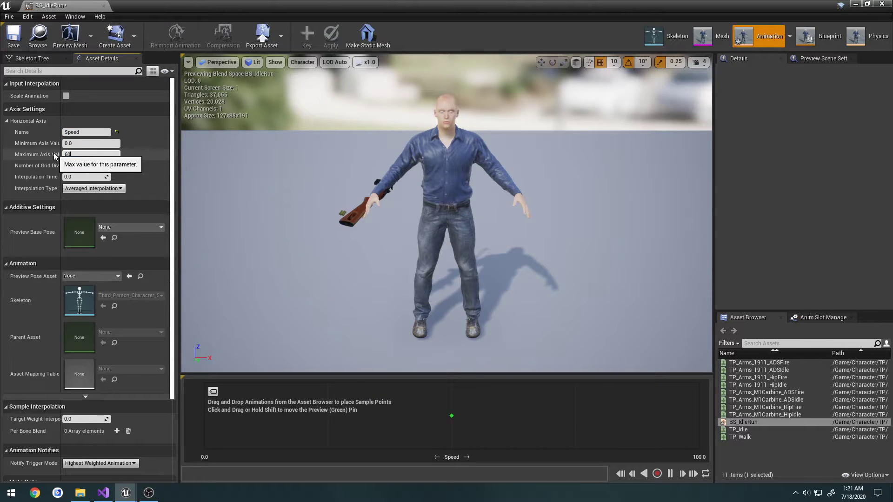
left_click(13, 35)
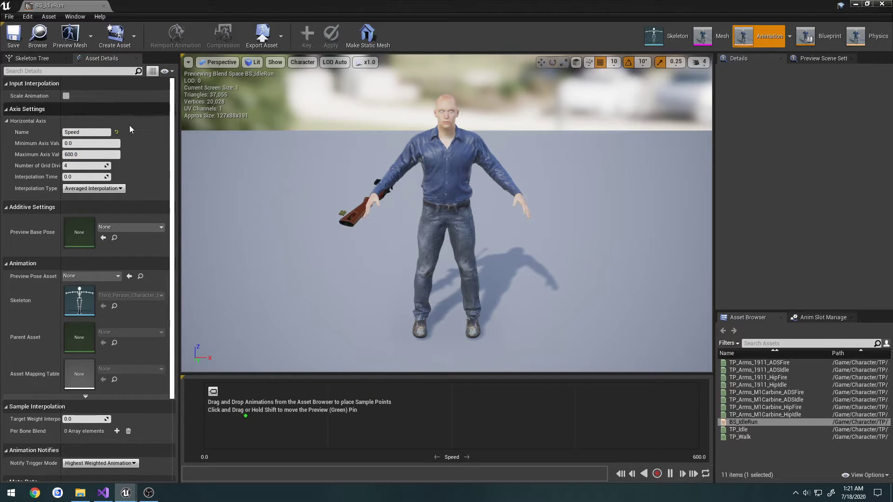
Place TP_Idle at speed 0 and TP_Walk at speed 600 in the blend space, preview the blend, then save and close it
left_click_drag(244, 417, 373, 424)
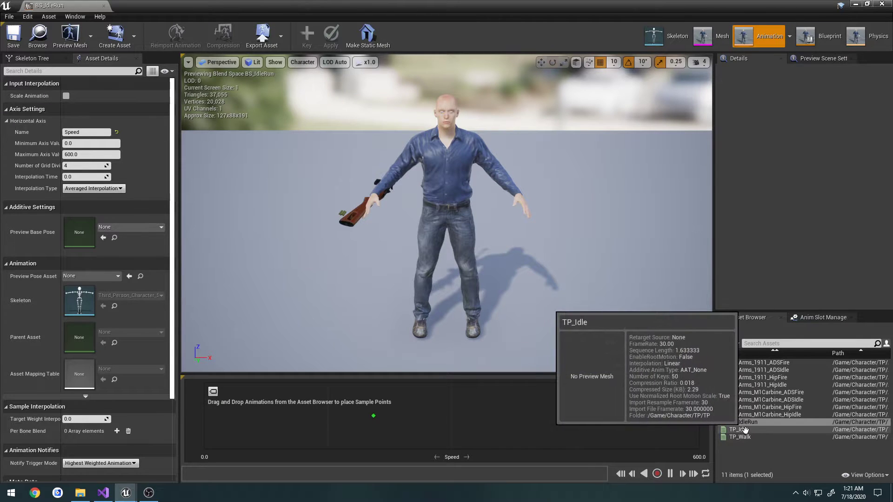
left_click_drag(740, 430, 204, 416)
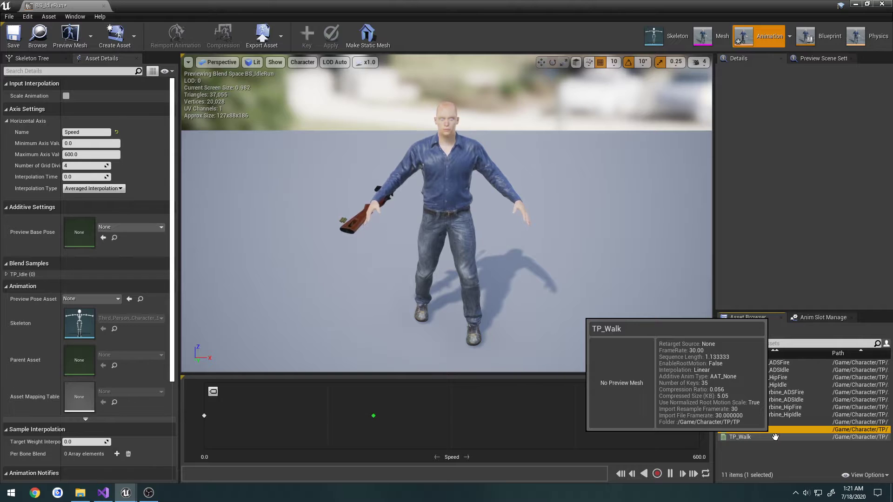
left_click_drag(775, 437, 699, 416)
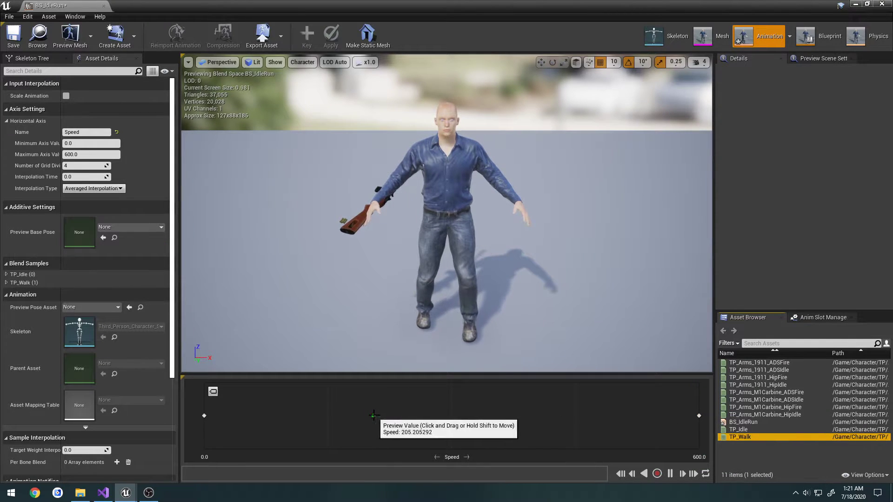
mouse_move(374, 416)
left_mouse_down()
mouse_move(184, 413)
mouse_move(647, 415)
mouse_move(411, 415)
left_mouse_up()
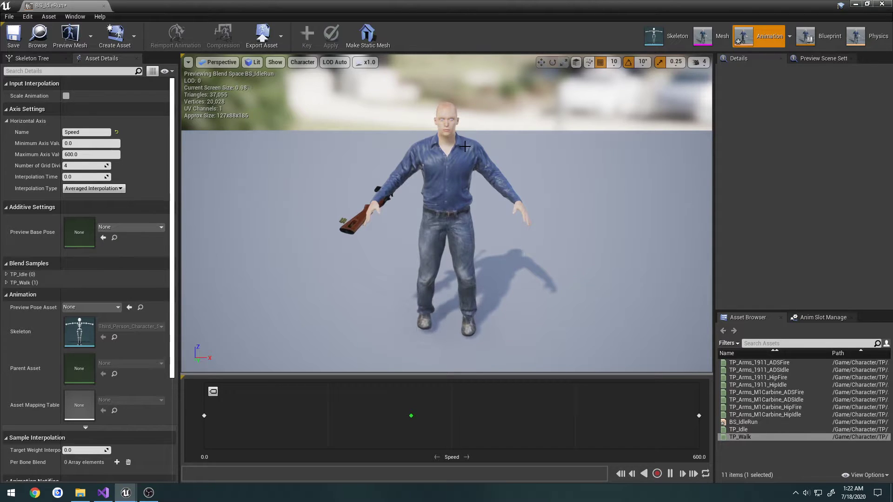
left_click(13, 37)
left_click(104, 5)
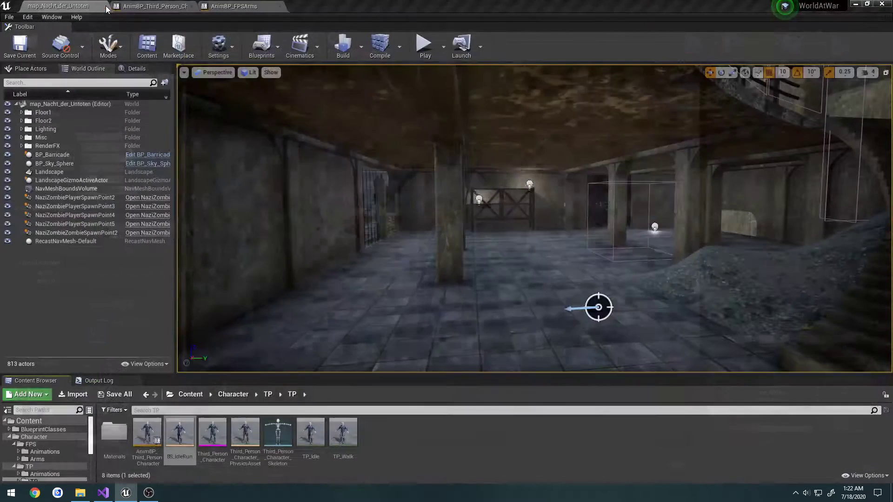
Reopen BS_IdleRun, move the TP_Walk sample to speed 300, then save and close the blend space
double_click(180, 436)
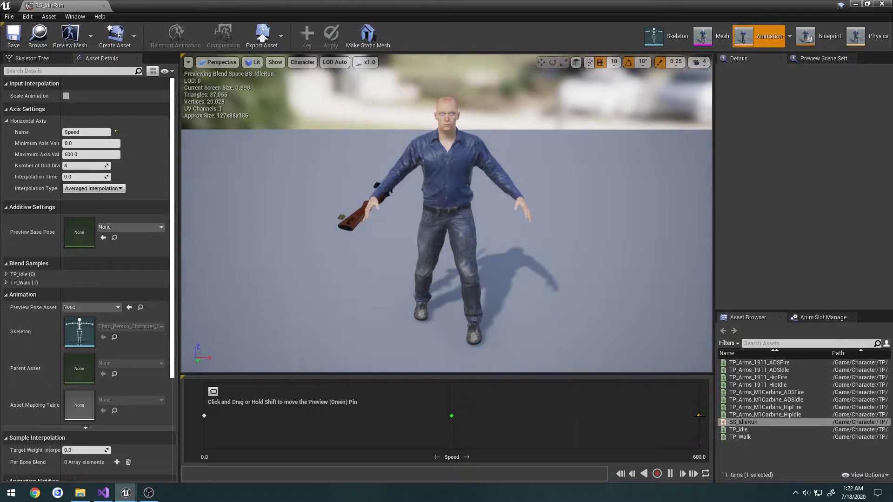
left_click_drag(679, 421, 463, 424)
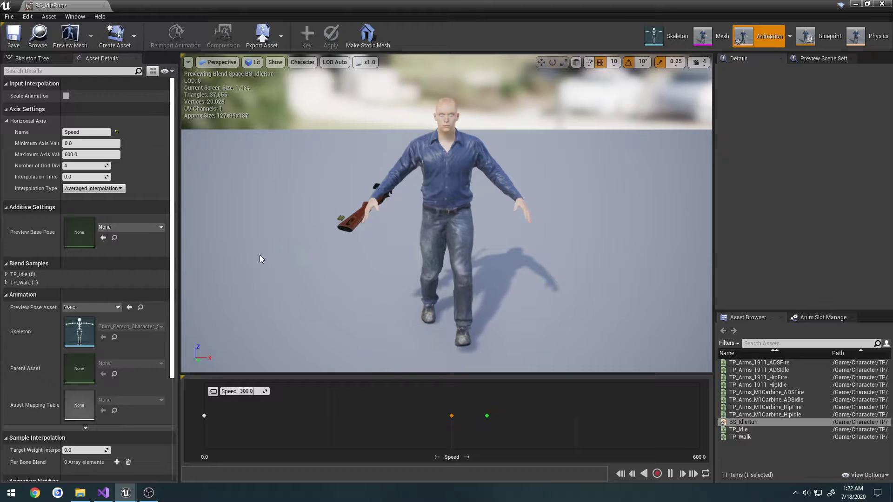
left_click(13, 47)
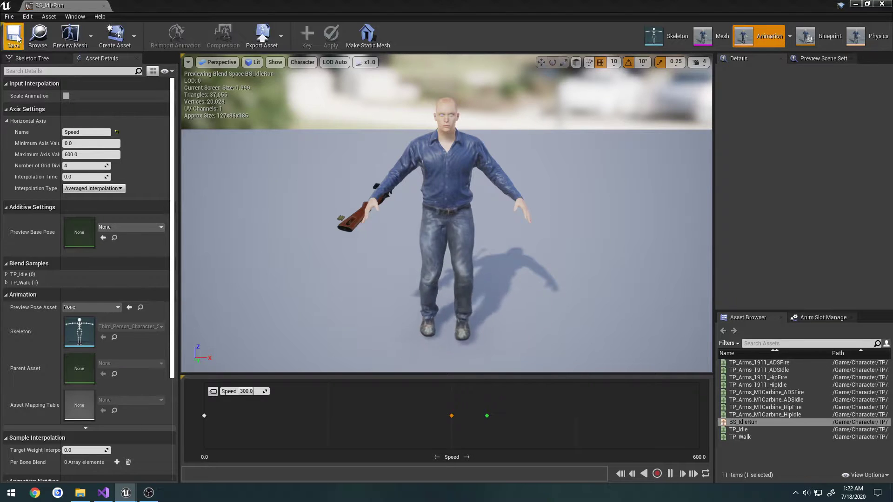
left_click(103, 5)
Rename the state machine in the AnimGraph of AnimBP_Third_Person_Character as LowerBody
left_click(154, 6)
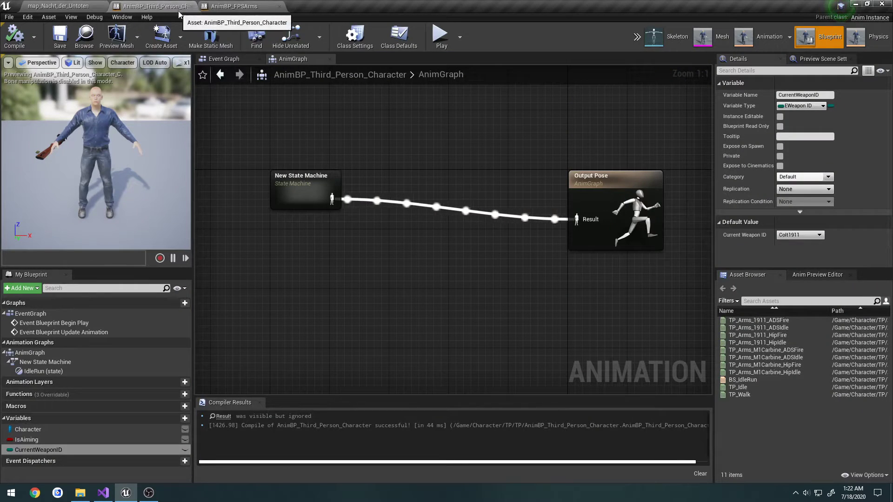
right_click_drag(300, 138, 341, 140)
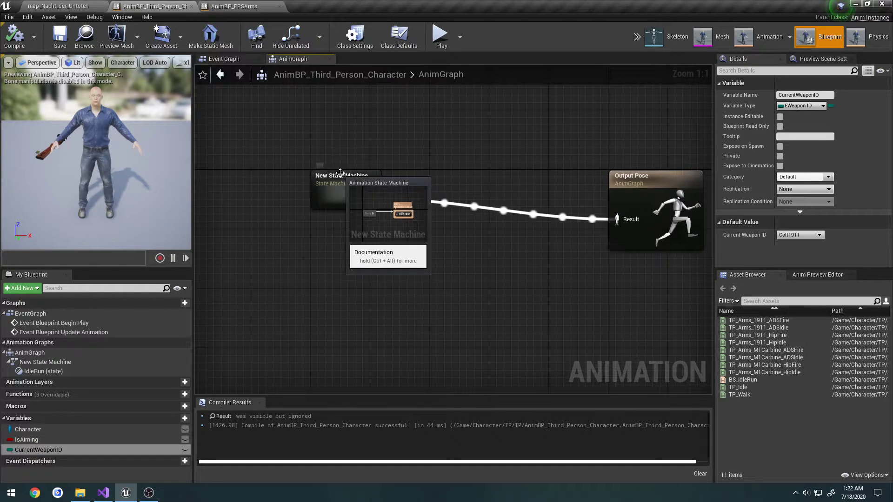
double_click(342, 176)
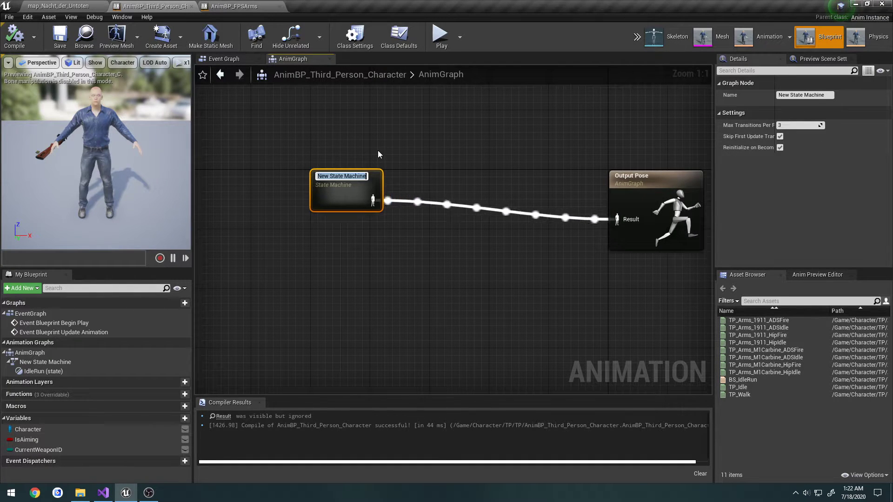
type("LowerBody")
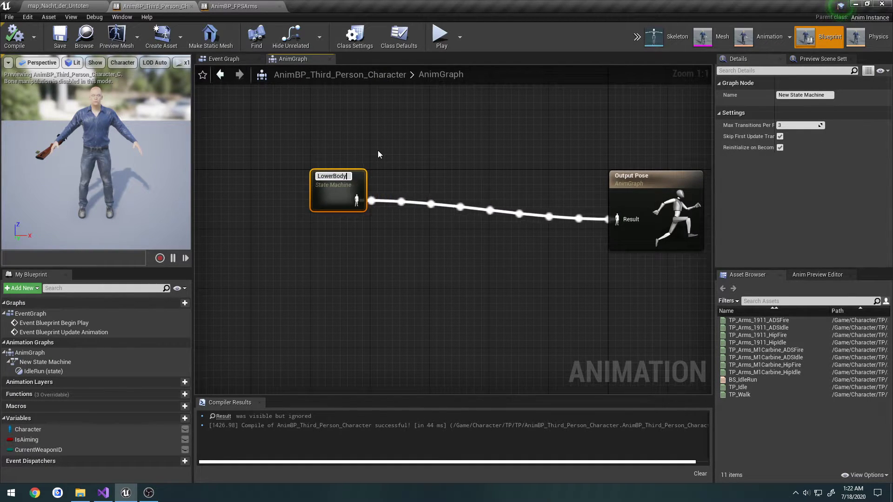
key("Return")
Add the BS_IdleRun blend space to the IdleRun state of LowerBody, connect it to the Output Animation Pose, and compile
double_click(339, 179)
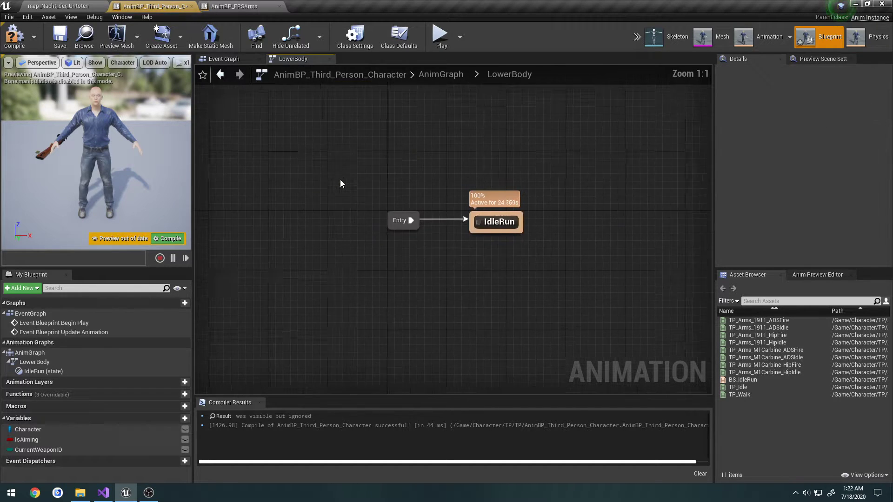
double_click(370, 204)
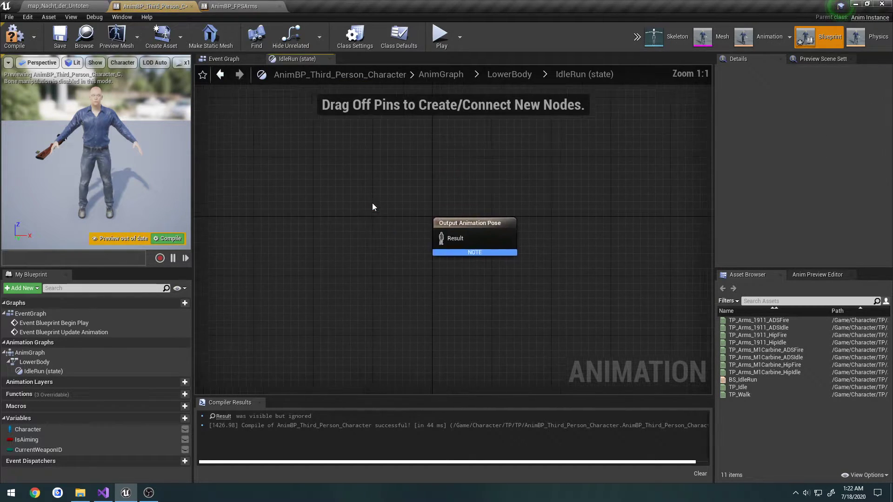
left_click_drag(743, 379, 345, 222)
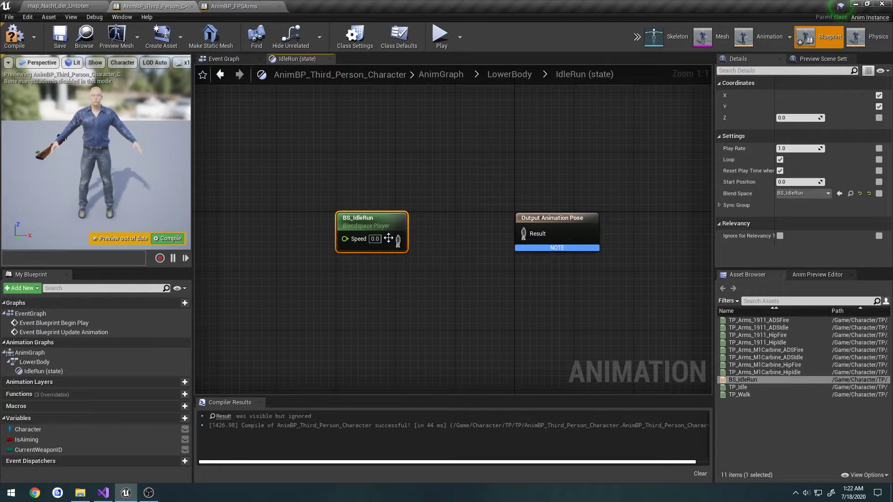
left_click_drag(398, 240, 530, 237)
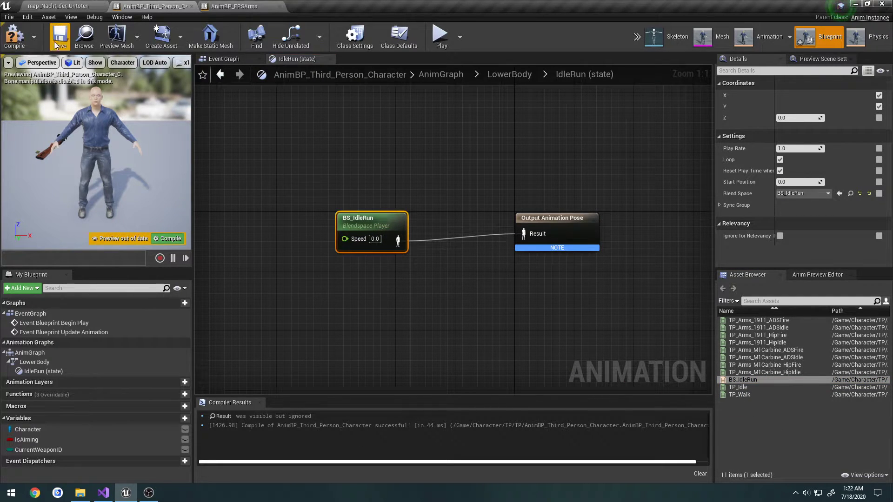
left_click(13, 41)
left_click(351, 172)
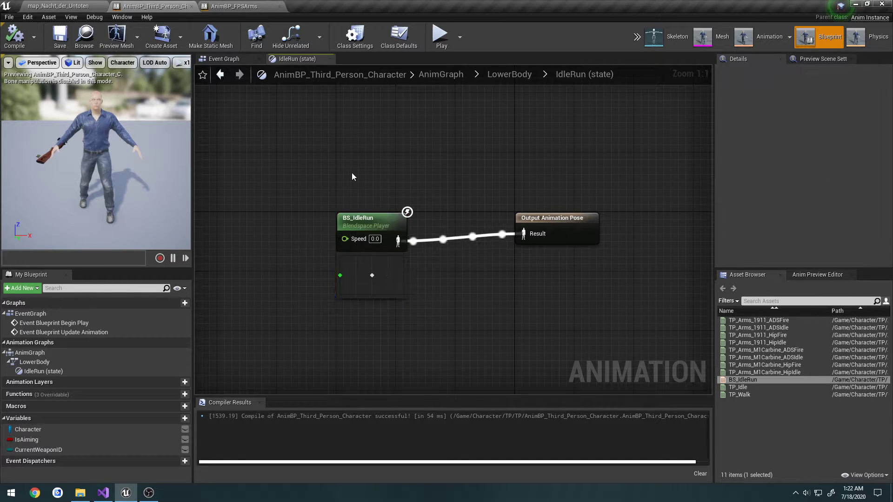
Add a Float variable named Speed to the animation blueprint
left_click(356, 275)
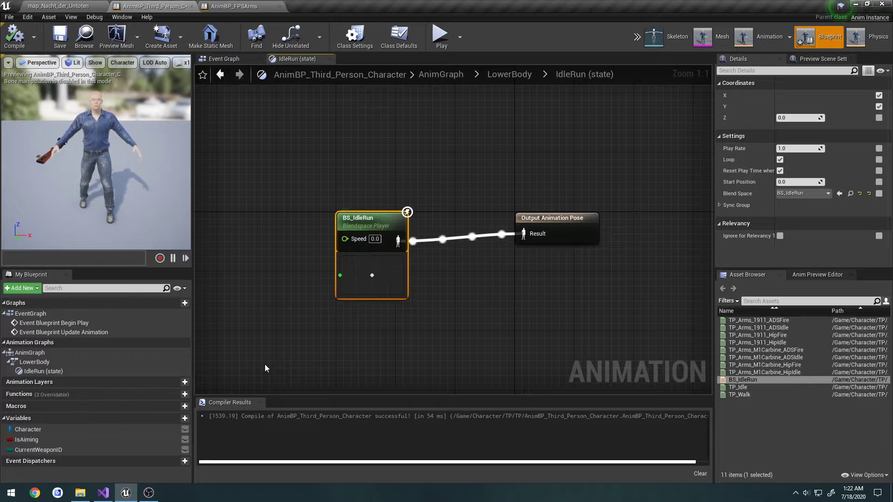
left_click(172, 419)
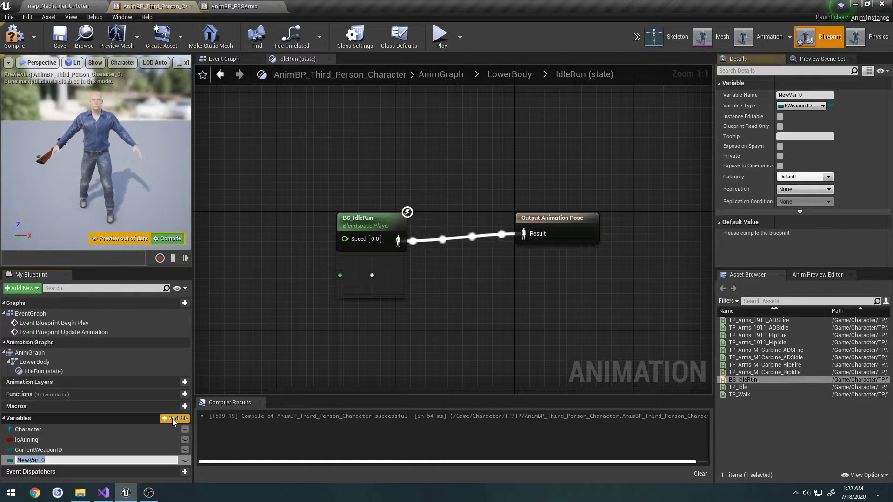
type("Speed")
key("Return")
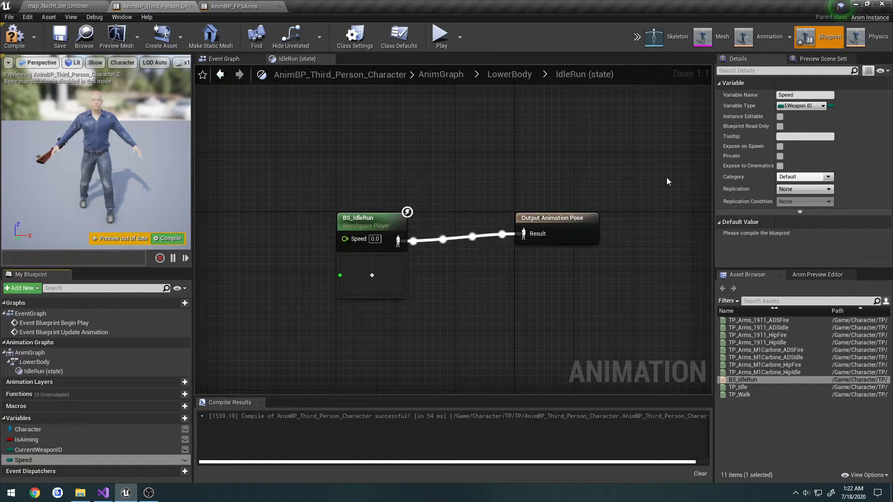
left_click(799, 106)
left_click(710, 176)
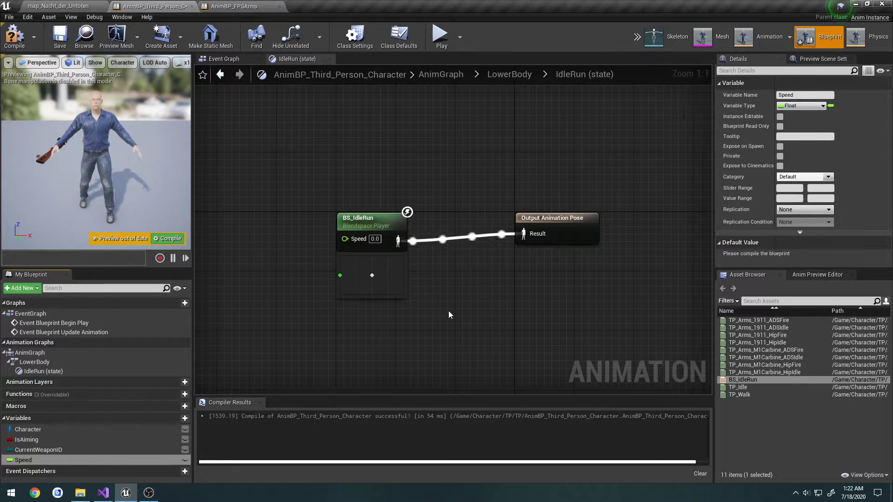
Connect a Speed variable getter to the Speed input of BS_IdleRun in the IdleRun state, and compile and save the blueprint
right_click_drag(295, 337, 445, 305)
left_click(65, 456)
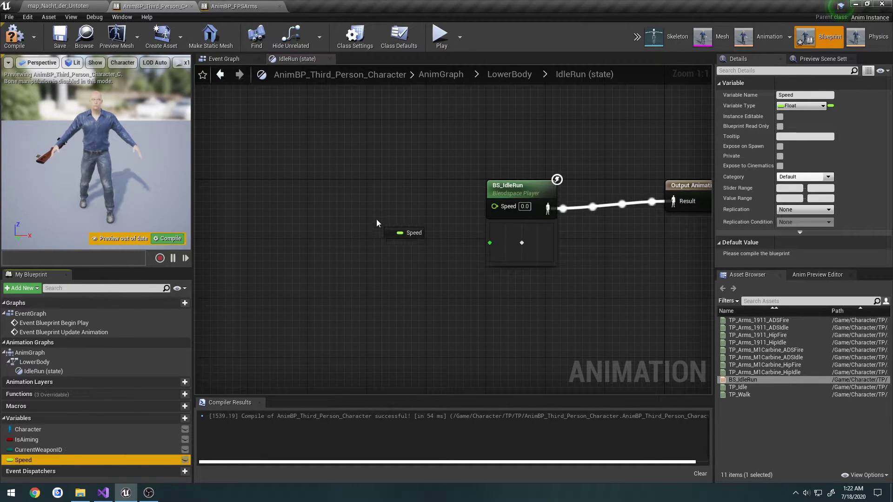
mouse_move(377, 224)
left_mouse_down()
mouse_move(499, 205)
mouse_move(380, 210)
left_mouse_up()
left_click(397, 229)
left_click(15, 37)
left_click(60, 40)
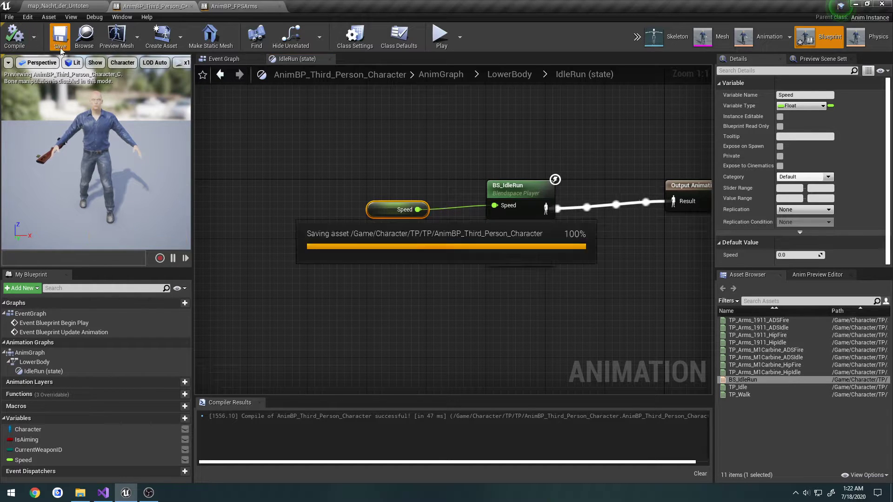
Test a default Speed value of 300, restore the default to 0.0, and recompile
left_click(786, 255)
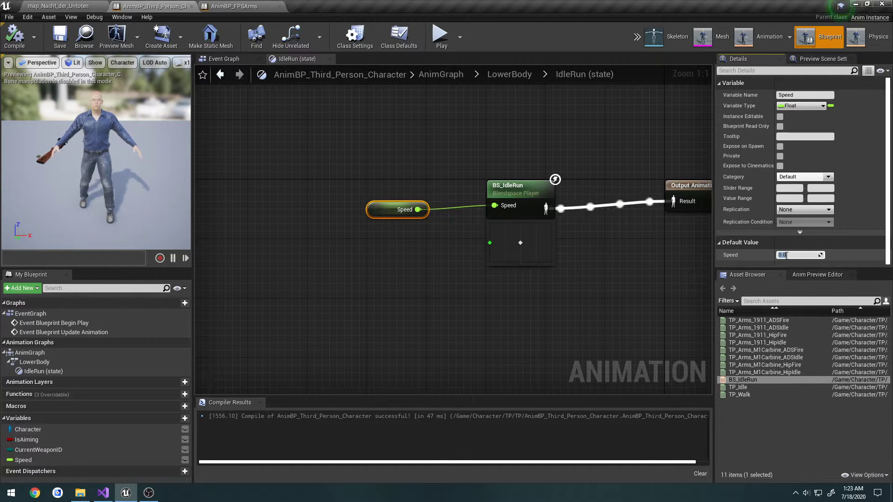
type("300")
key("Return")
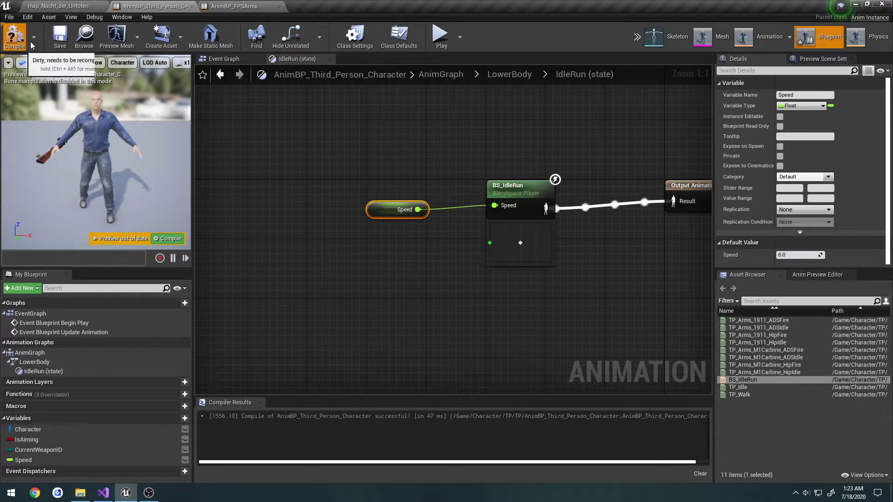
left_click(14, 37)
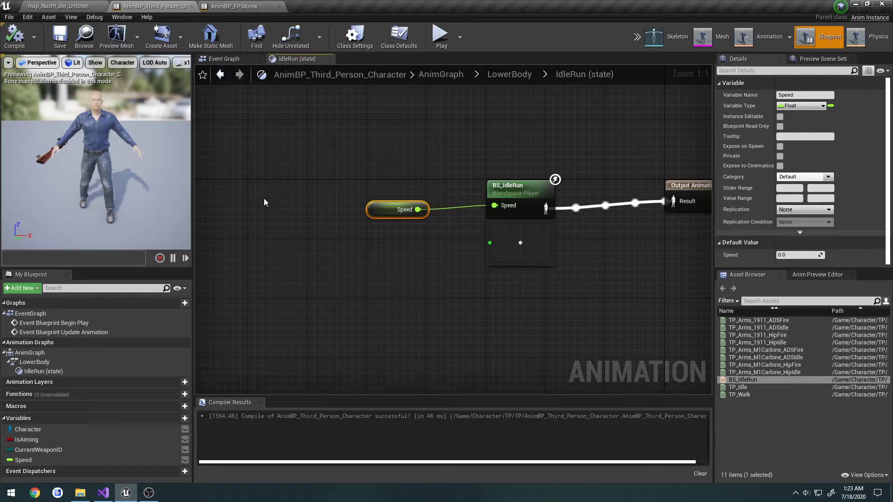
Return to the Event Graph and paste a copy of the Character getter beside the Set Current Weapon ID node
double_click(334, 160)
double_click(343, 179)
key("alt+Left")
key("alt+Left")
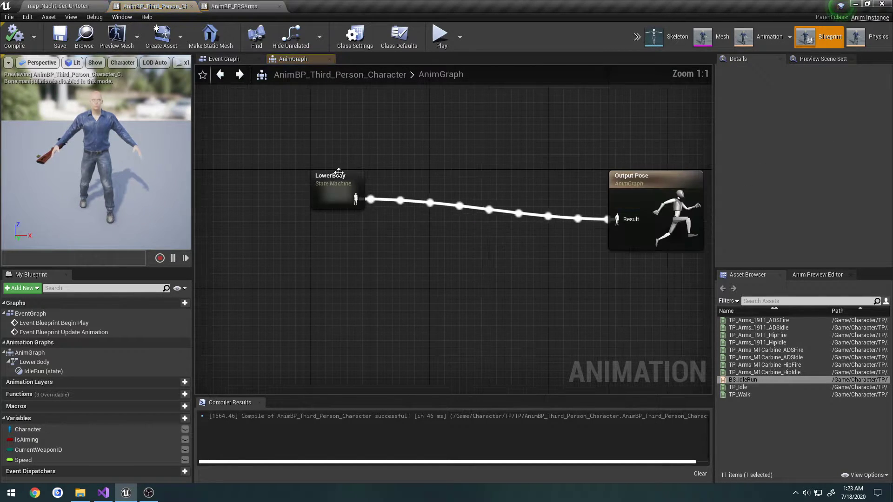
right_click_drag(418, 150, 401, 164)
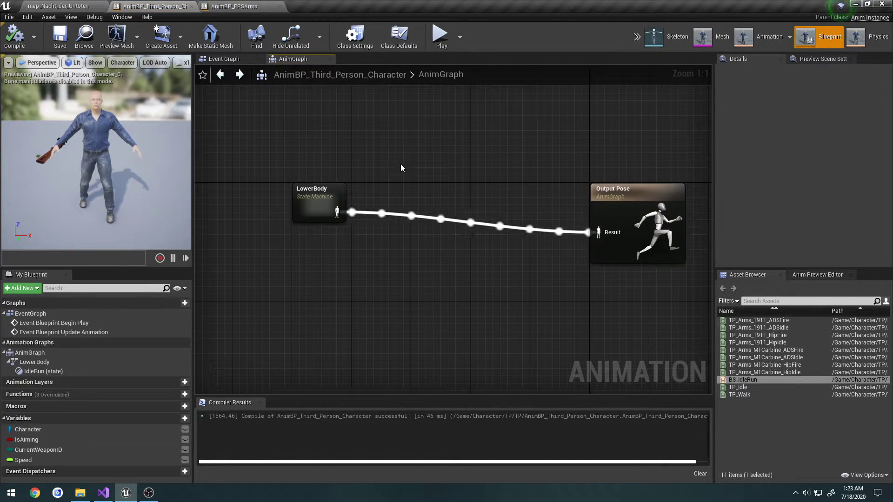
left_click(220, 74)
right_click_drag(404, 194, 445, 129)
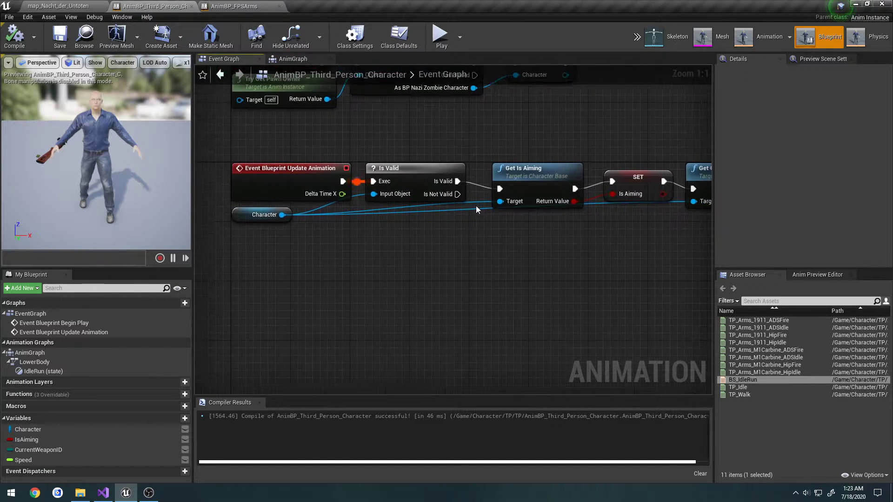
scroll(470, 219, "down", 2)
right_click_drag(468, 225, 429, 223)
left_click(260, 212)
right_click_drag(617, 235, 313, 233)
left_click(364, 227)
key("ctrl+v")
Try a Get Movement Component node on the pasted Character reference
left_click_drag(371, 234, 453, 192)
scroll(428, 222, "up", 2)
type("g")
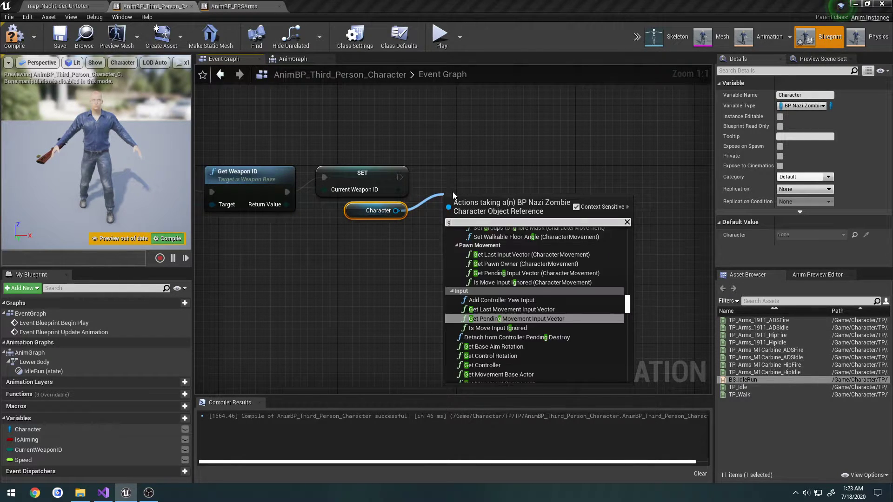
type("etmovement")
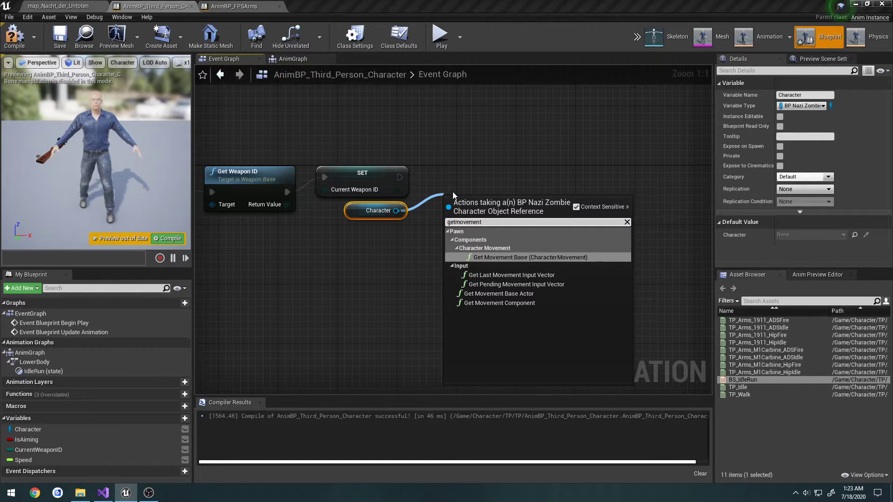
key("Down")
key("Down")
key("Down")
key("Down")
key("Down")
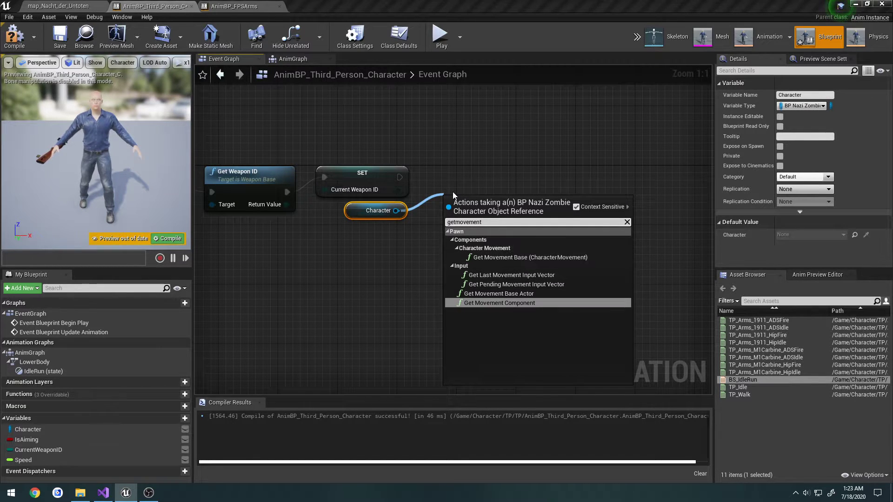
key("Return")
left_click_drag(453, 192, 431, 184)
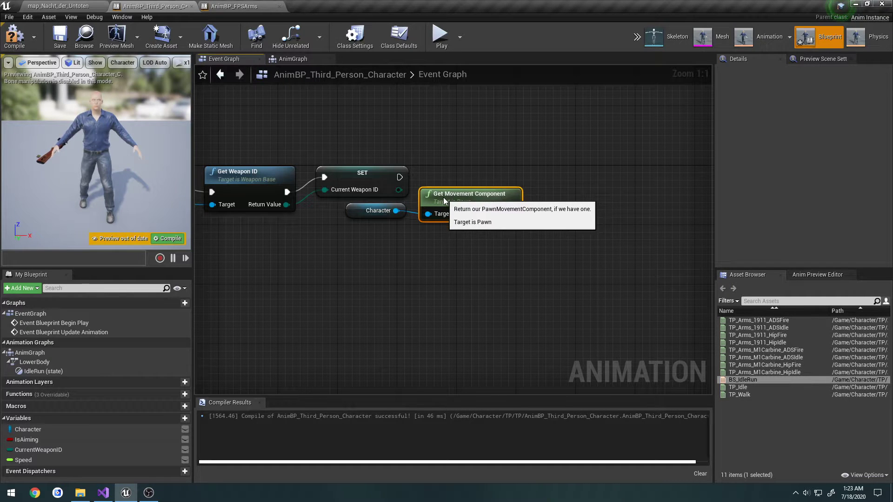
Add a Get Velocity node from the pasted Character reference and delete the Get Movement Component node
left_click_drag(395, 210, 465, 253)
type("getveloc")
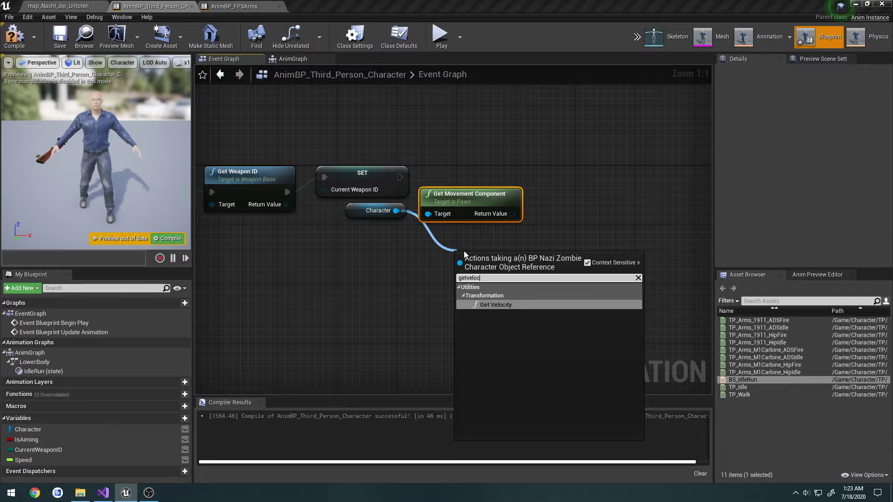
key("Return")
left_click(470, 200)
key("Delete")
left_click_drag(486, 259, 449, 215)
Add a VectorLength node fed by the Get Velocity return value
left_click_drag(503, 228, 554, 194)
type("len")
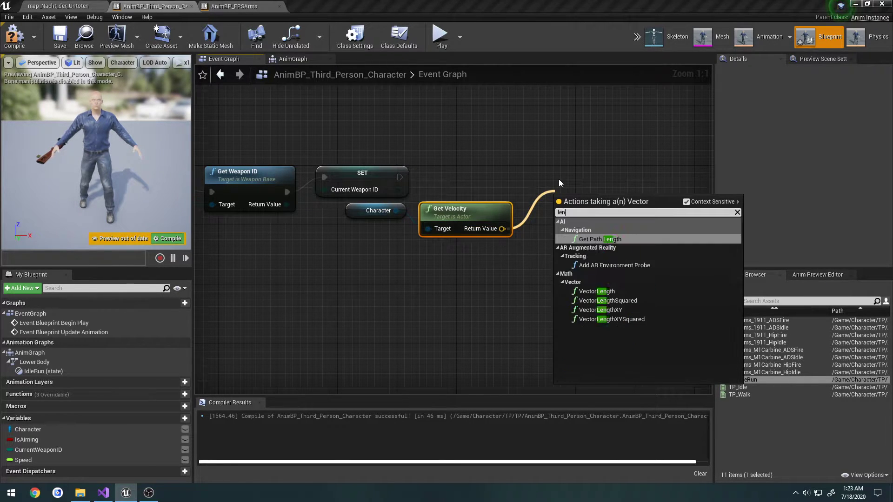
type("g")
key("Down")
key("Return")
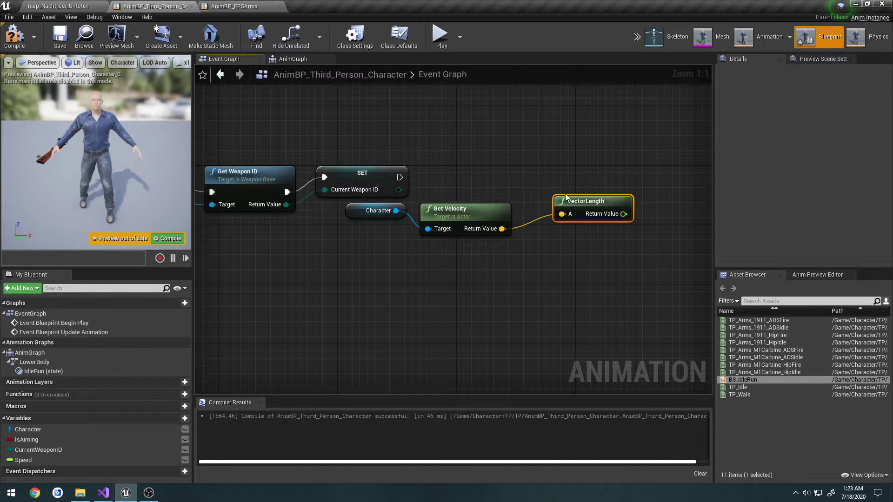
Add a Set Speed node after Set Current Weapon ID, fed by VectorLength, and place Get Velocity beneath the Character getter
left_click_drag(566, 198, 531, 206)
left_click_drag(23, 460, 403, 179)
left_click(622, 193)
left_click_drag(465, 219, 389, 242)
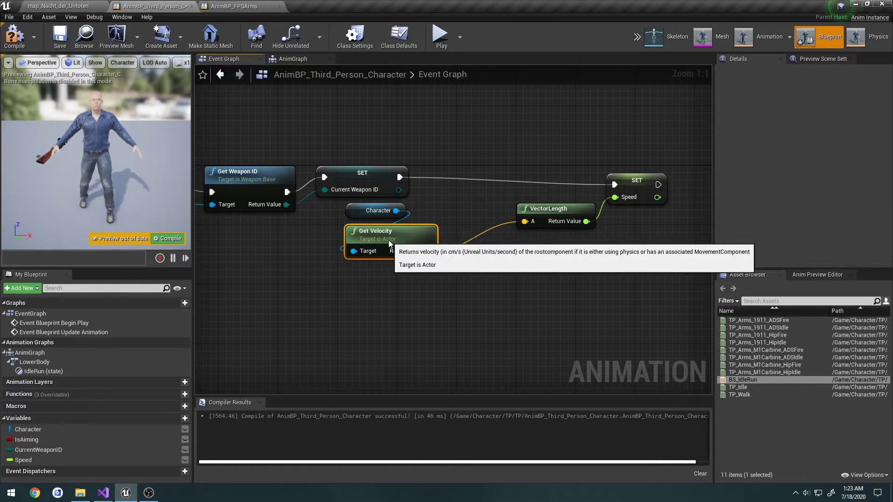
Try moving VectorLength below Get Velocity and shifting the neighbouring nodes down, and undo the last moves
left_click_drag(564, 208, 384, 274)
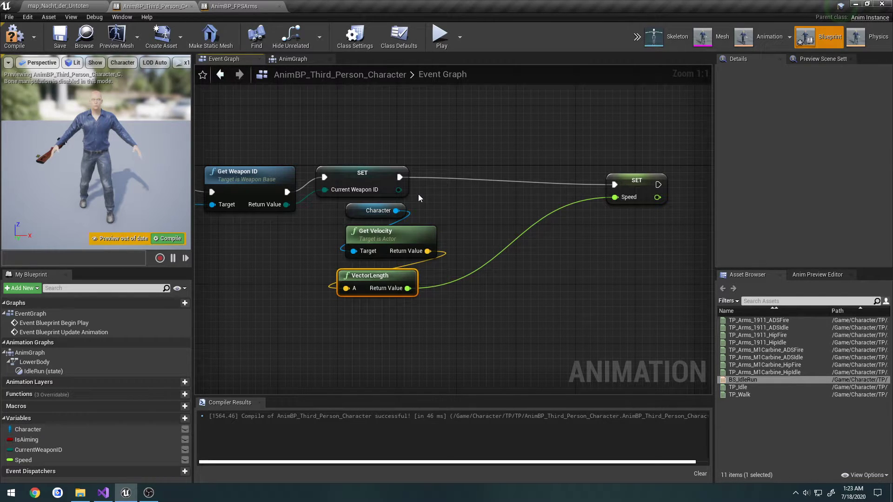
key("ctrl+z")
left_click_drag(425, 185, 427, 209)
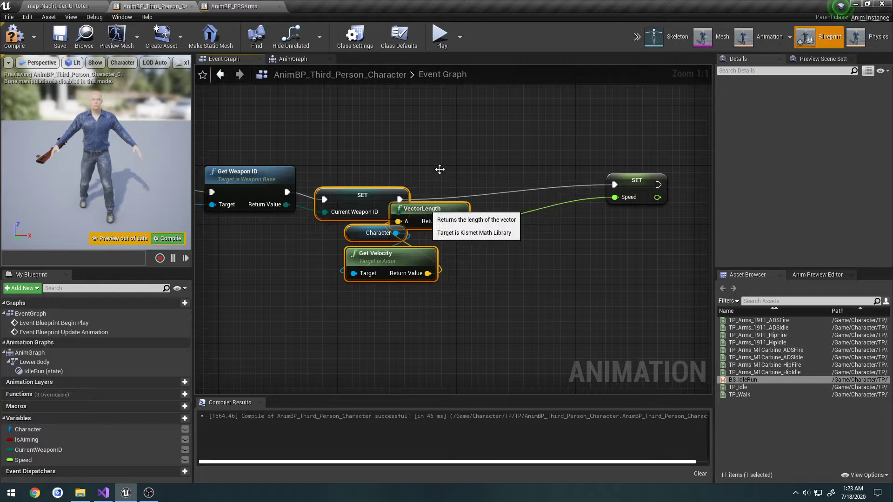
key("ctrl+z")
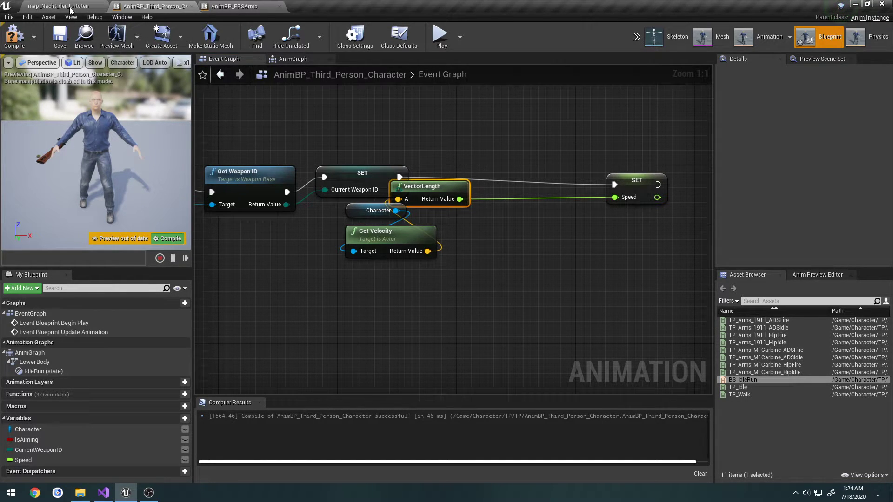
Switch to Visual Studio, close it, and return to AnimBP_Third_Person_Character in the Unreal Editor
left_click(58, 6)
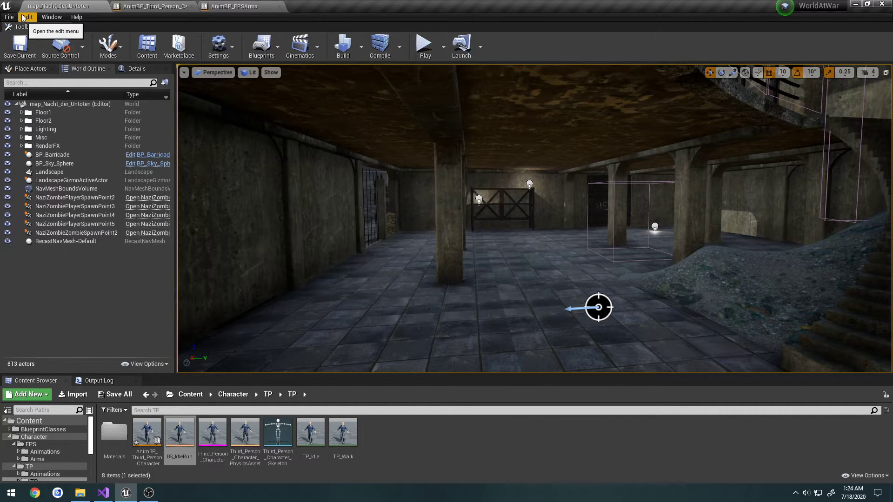
left_click(104, 496)
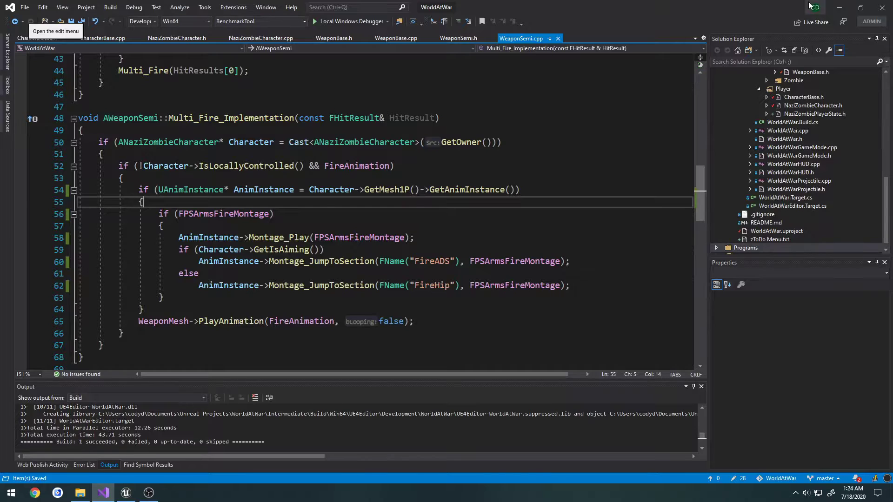
left_click(874, 10)
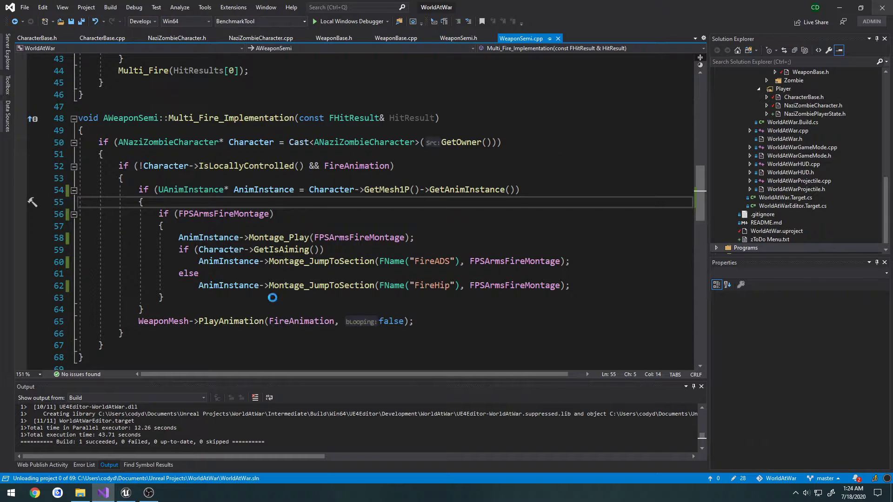
left_click(125, 494)
left_click(9, 14)
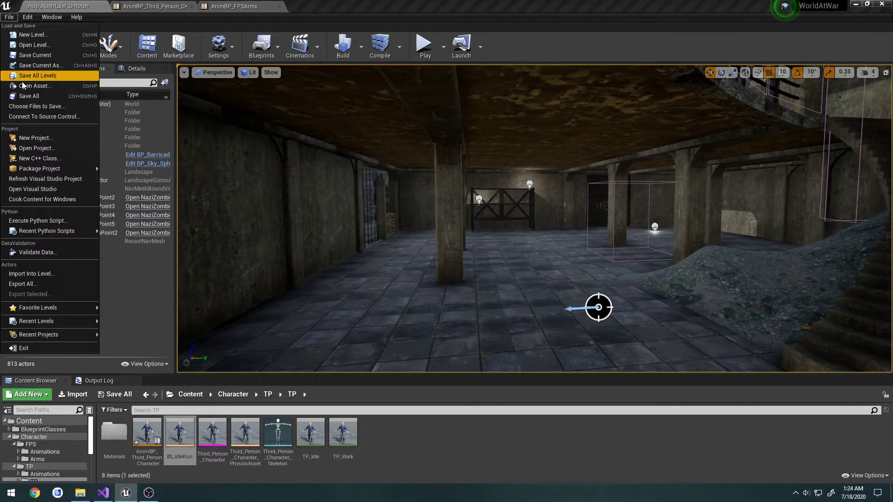
left_click(153, 6)
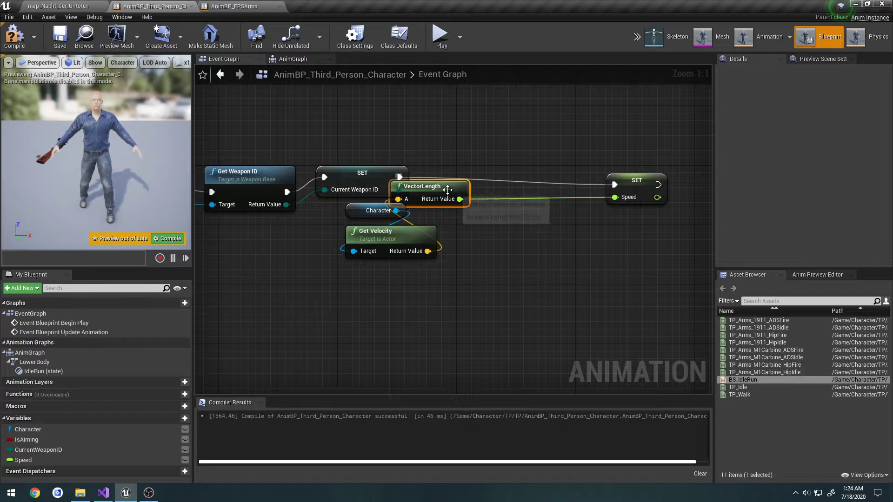
Stack VectorLength beneath Get Velocity, move Set Speed next to Set Current Weapon ID, and compile
left_click_drag(429, 189, 383, 273)
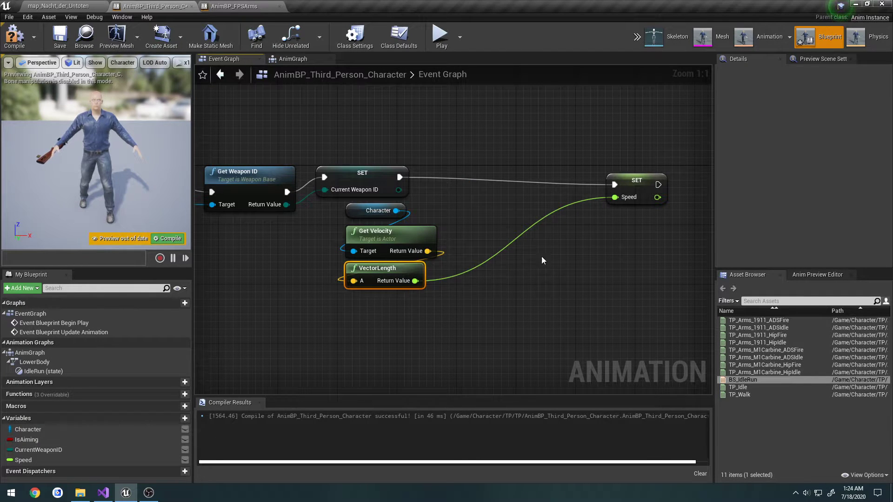
left_click_drag(630, 178, 481, 170)
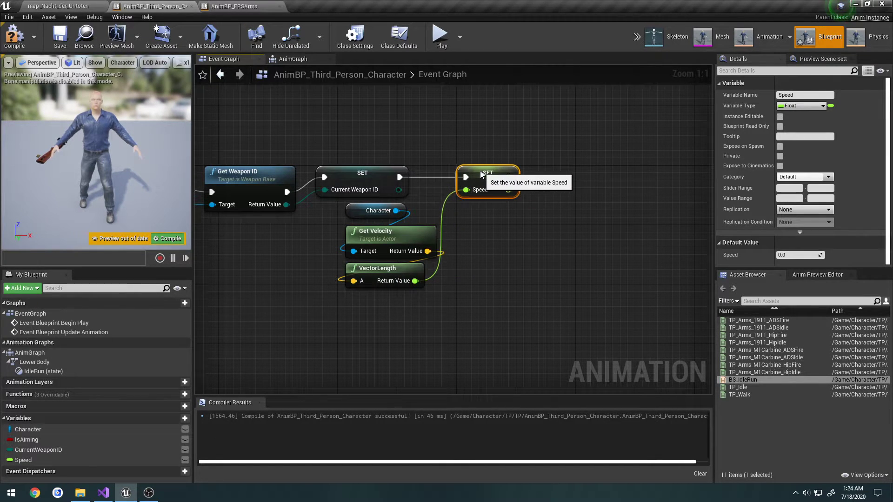
left_click(15, 36)
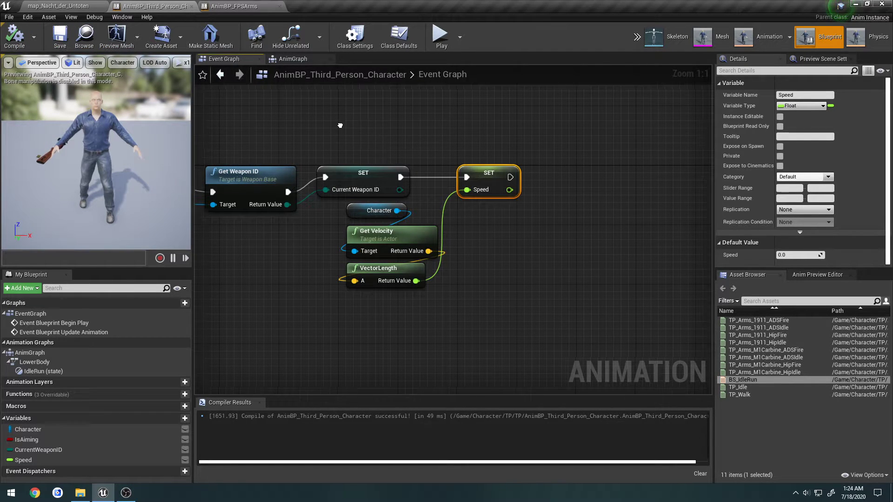
Open the AnimGraph and move the LowerBody state machine well below the level of the Output Pose node
right_click_drag(356, 118, 319, 116)
left_click(287, 59)
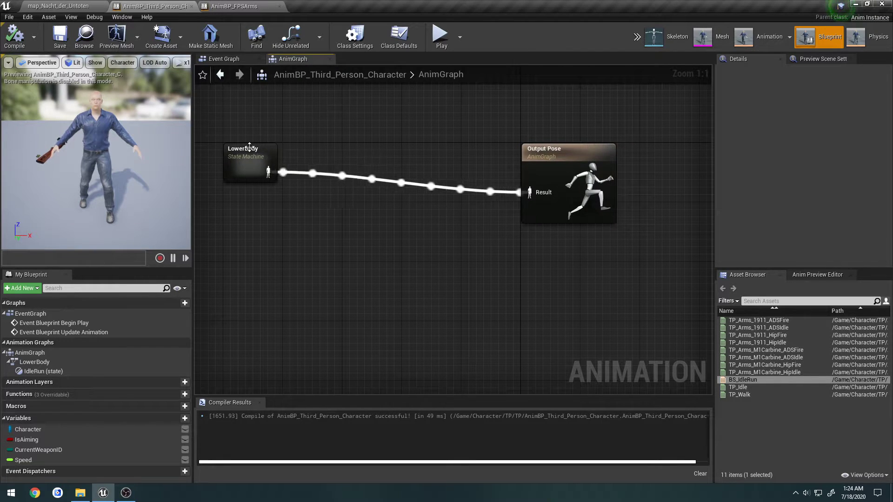
left_click_drag(254, 155, 249, 268)
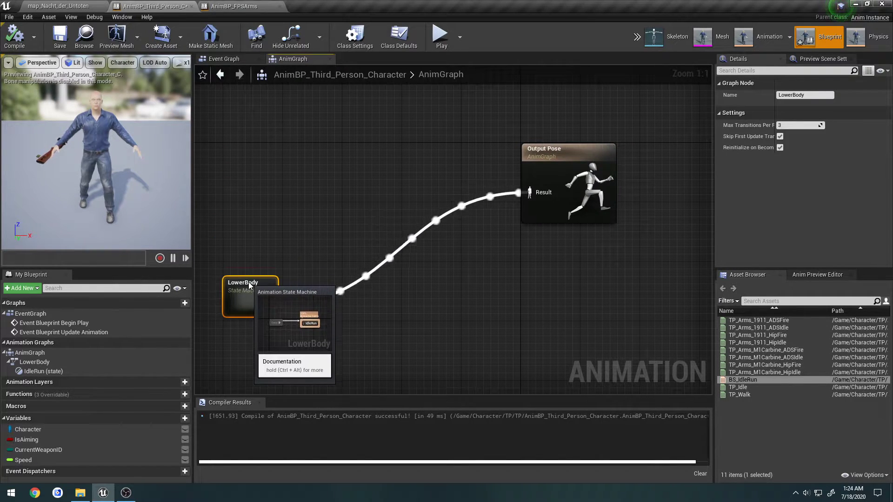
In the AnimGraph of AnimBP_FPSArms, copy the Blend Poses (EWeaponID) node together with its Current Weapon ID node
left_click(228, 6)
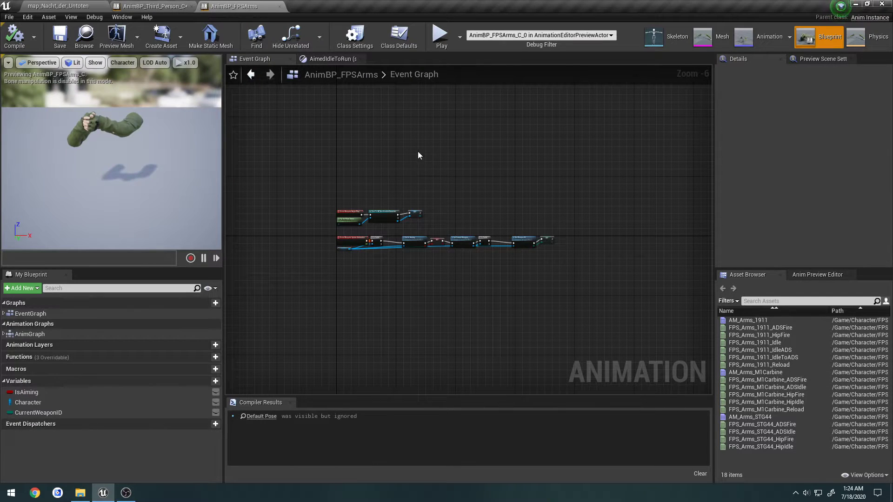
scroll(409, 146, "up", 6)
left_click(331, 58)
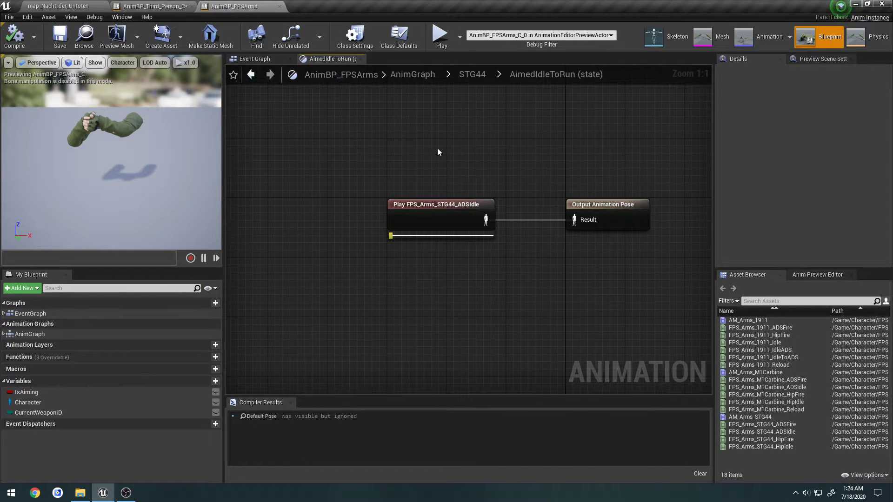
left_click(432, 75)
right_click_drag(462, 180, 391, 130)
left_click(462, 140)
right_click_drag(458, 140, 526, 148)
left_click(491, 107)
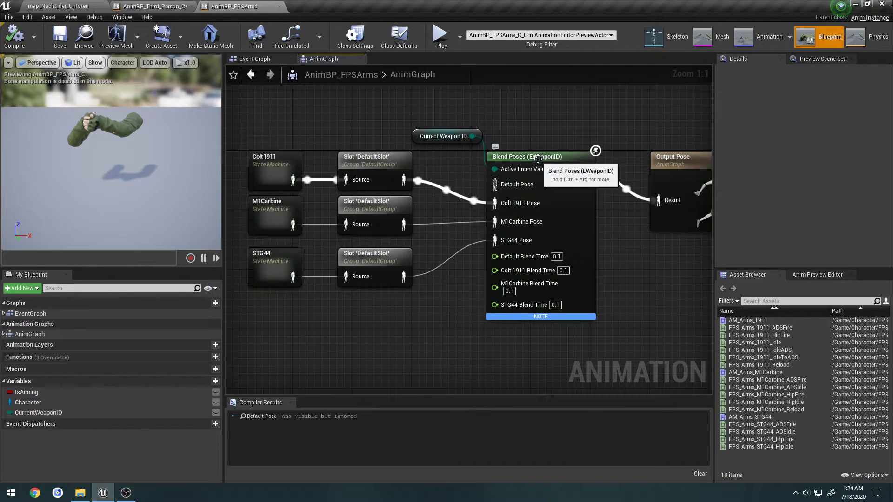
left_click(536, 159)
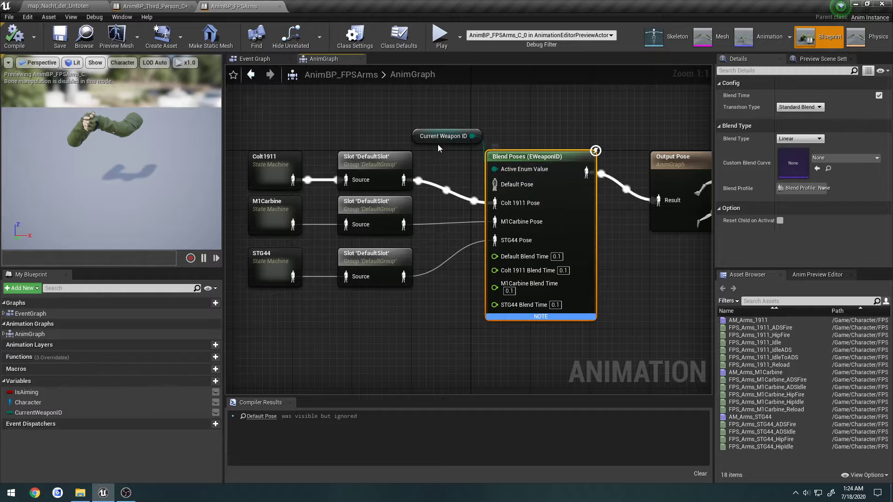
left_click(419, 135, "ctrl")
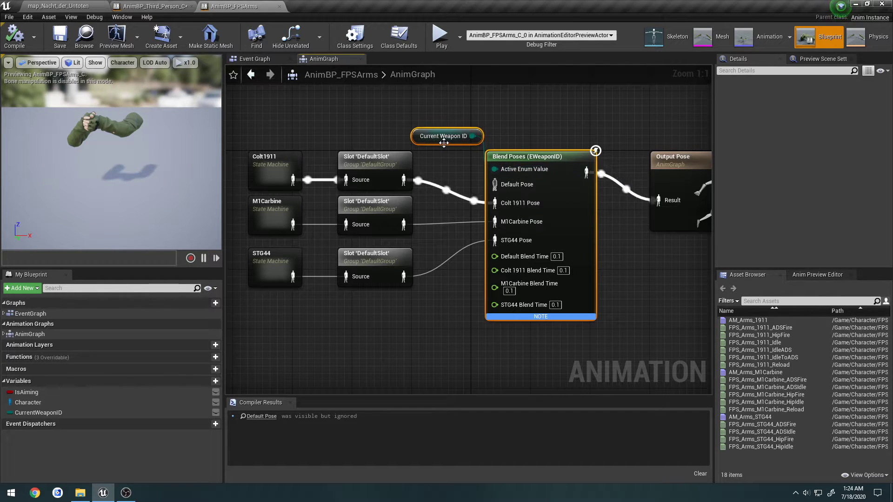
Paste the copied nodes into the AnimGraph of AnimBP_Third_Person_Character and place them above the LowerBody state machine
left_click(153, 6)
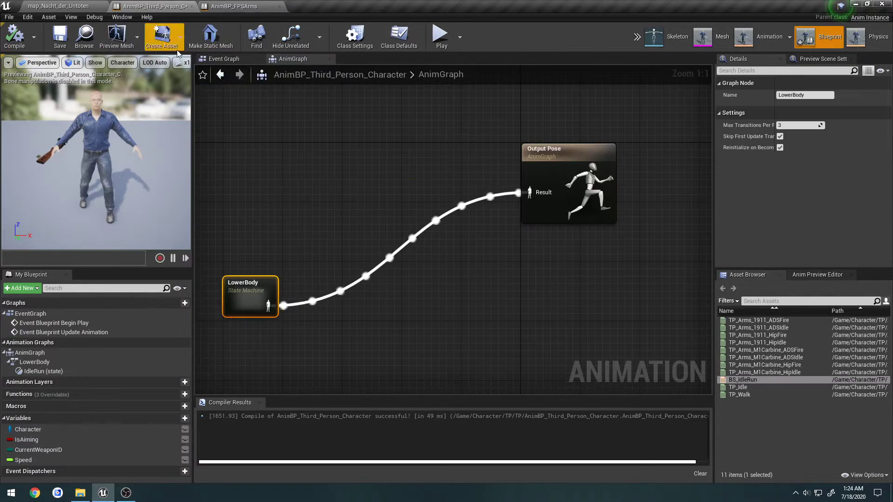
right_click_drag(365, 152, 389, 173)
left_click(390, 168)
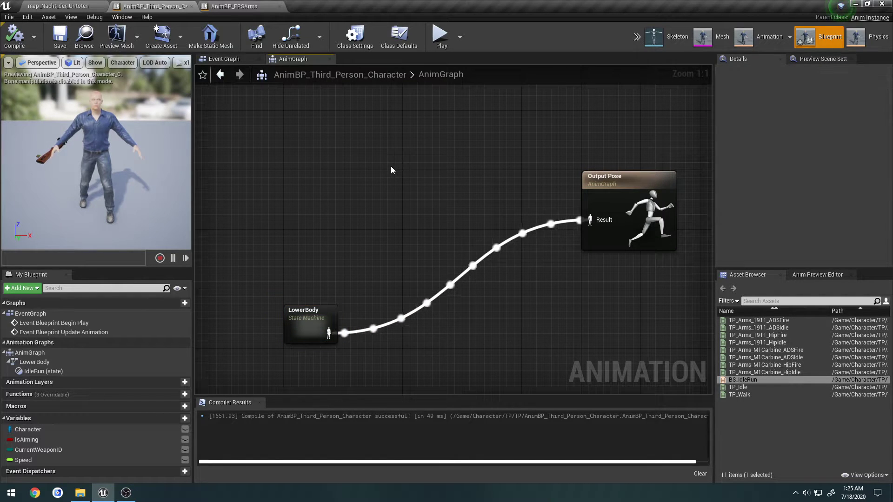
key("ctrl+v")
left_click_drag(468, 182, 321, 127)
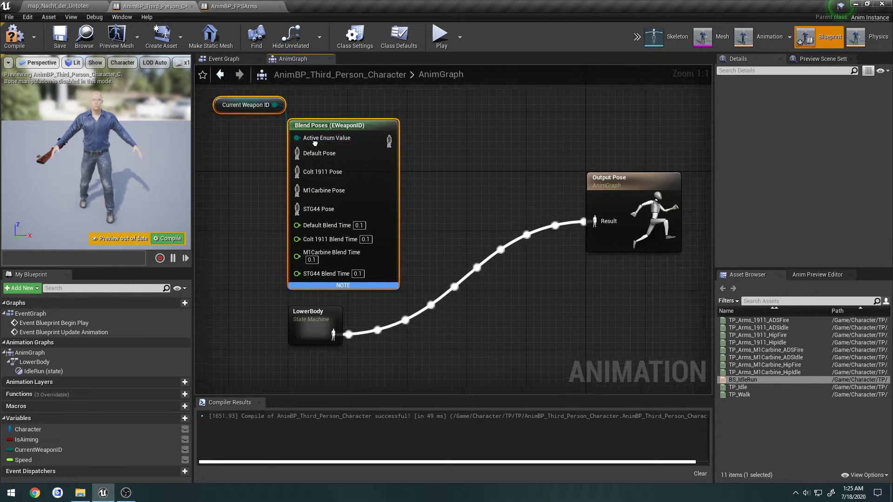
right_click_drag(252, 147, 415, 156)
left_click(407, 157)
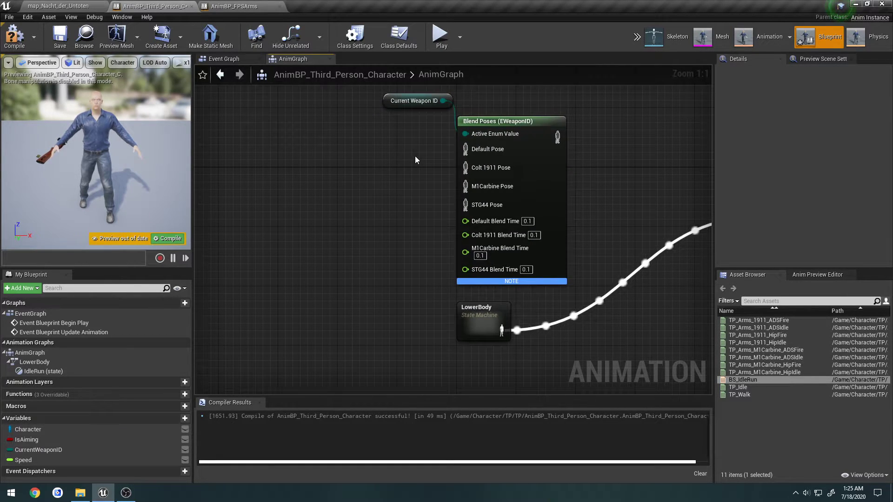
Examine the states and transitions inside the Colt1911 state machine of AnimBP_FPSArms
left_click(234, 6)
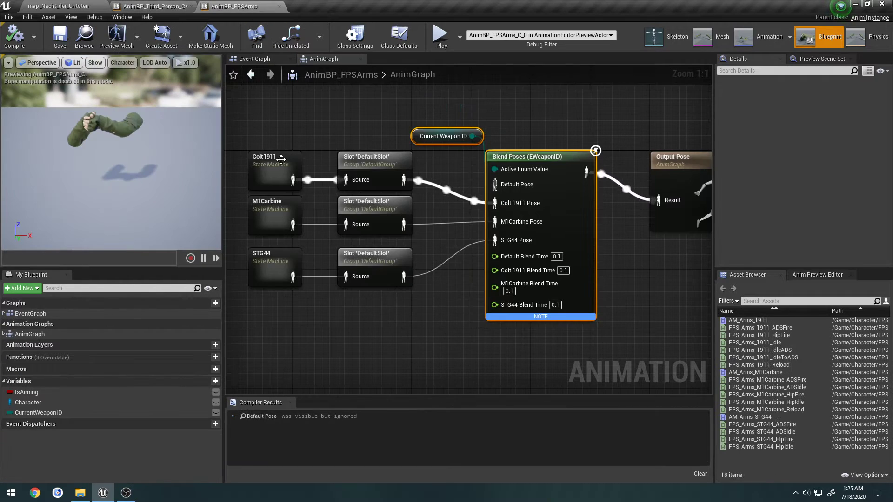
double_click(281, 160)
right_click_drag(282, 161, 342, 142)
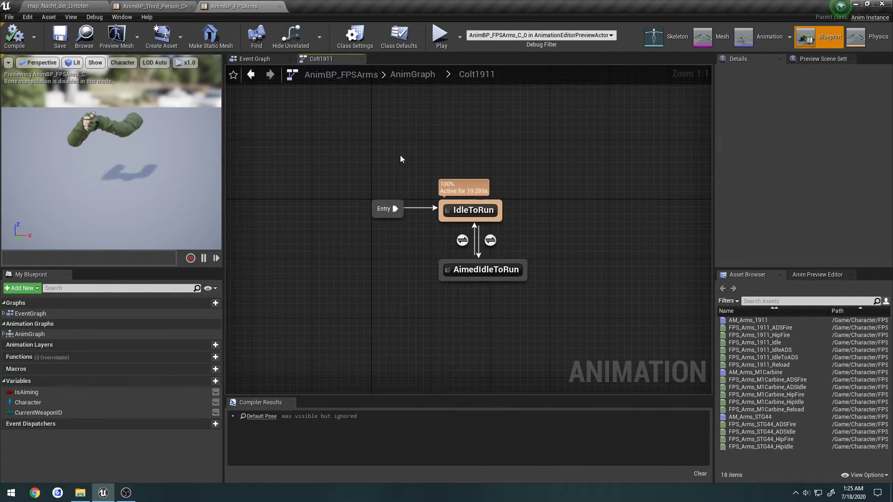
In AnimBP_Third_Person_Character, move LowerBody up close beneath the Blend Poses node, and compile and save the blueprint
left_click(154, 6)
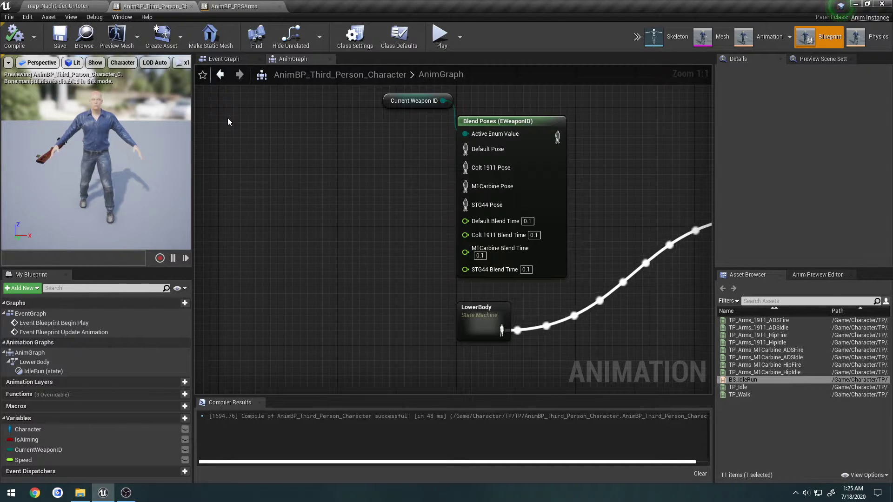
left_click_drag(477, 312, 476, 294)
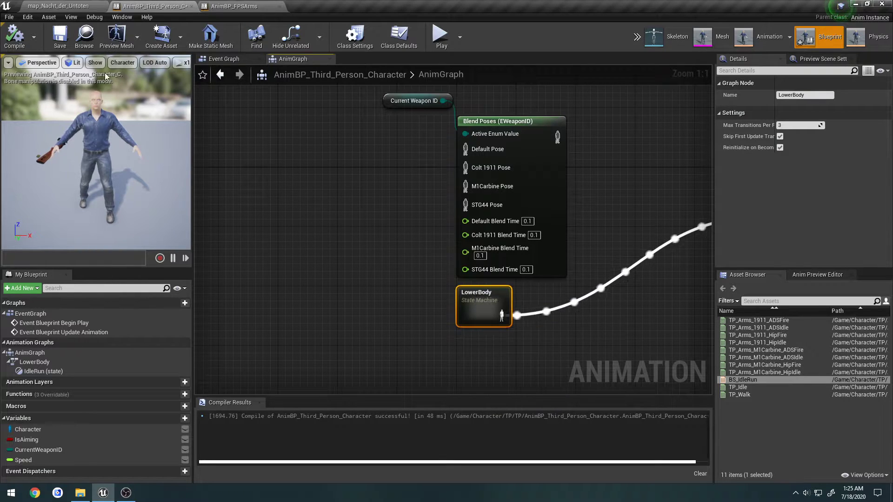
left_click(58, 38)
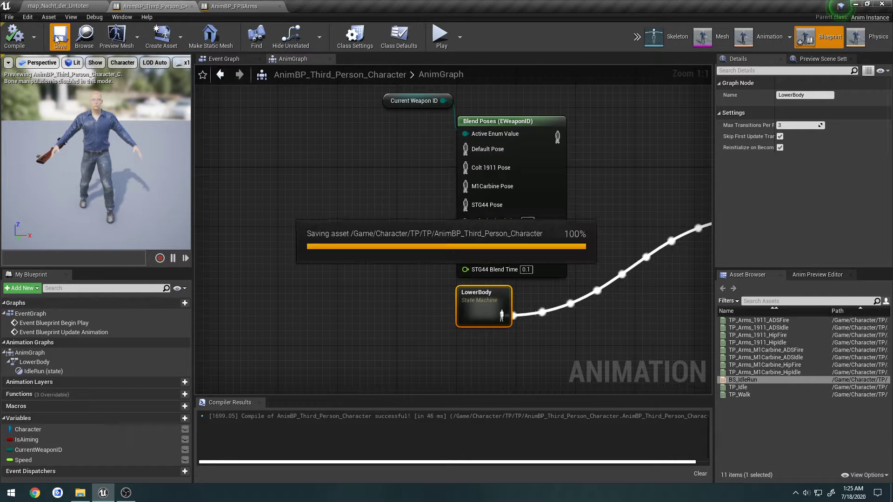
Open BP_NaziZombieCharacter from BlueprintClasses/Player and select its inherited Mesh component in the viewport
left_click(55, 5)
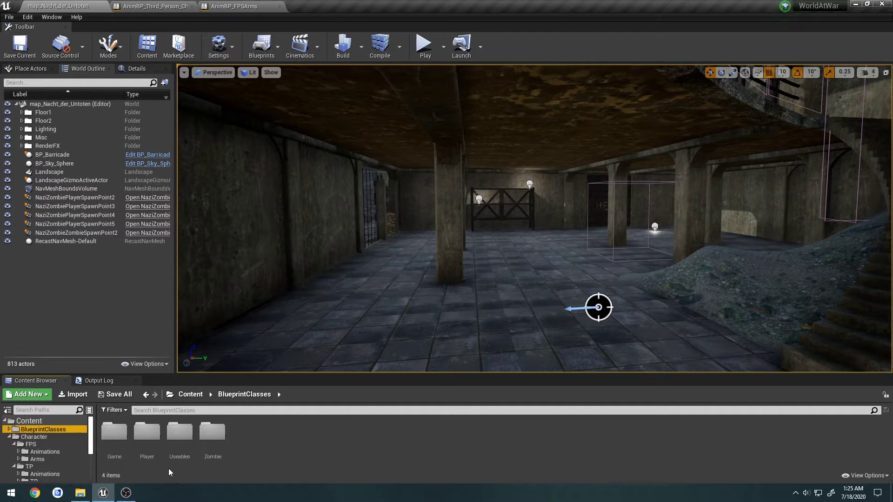
double_click(146, 432)
double_click(180, 444)
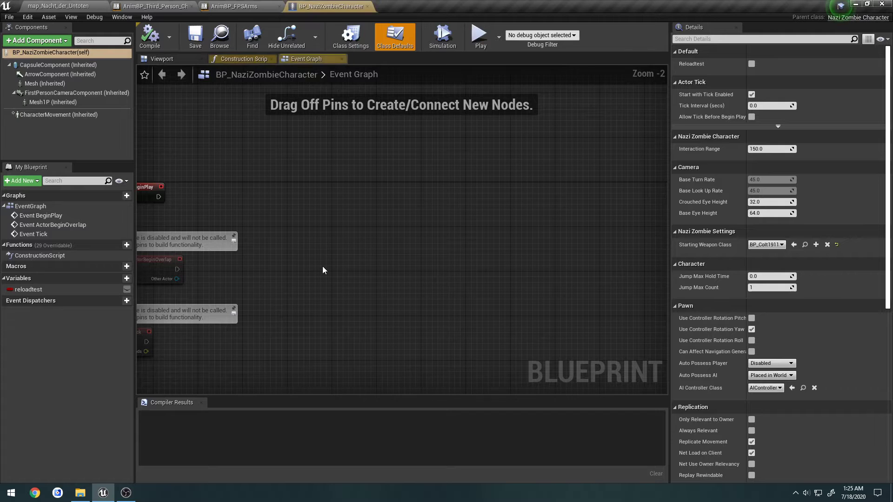
left_click(162, 59)
left_click(46, 84)
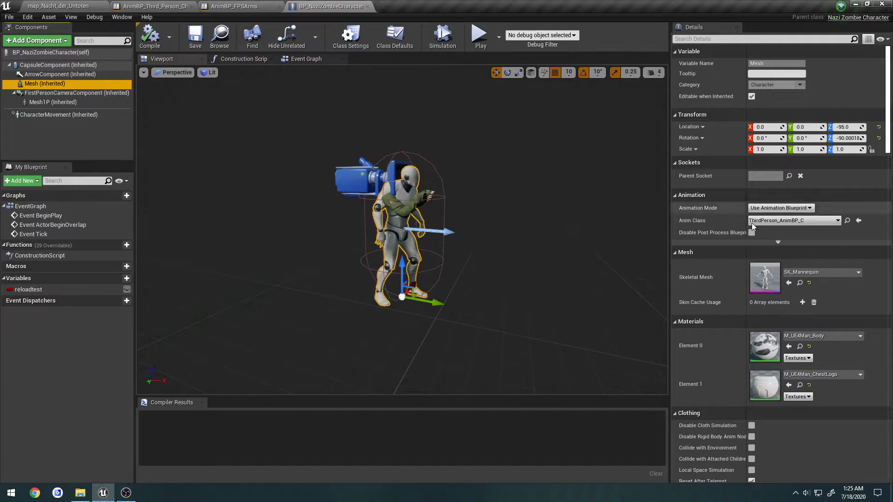
Set the Mesh component's skeletal mesh to Third_Person_Character
left_click(817, 274)
type("third")
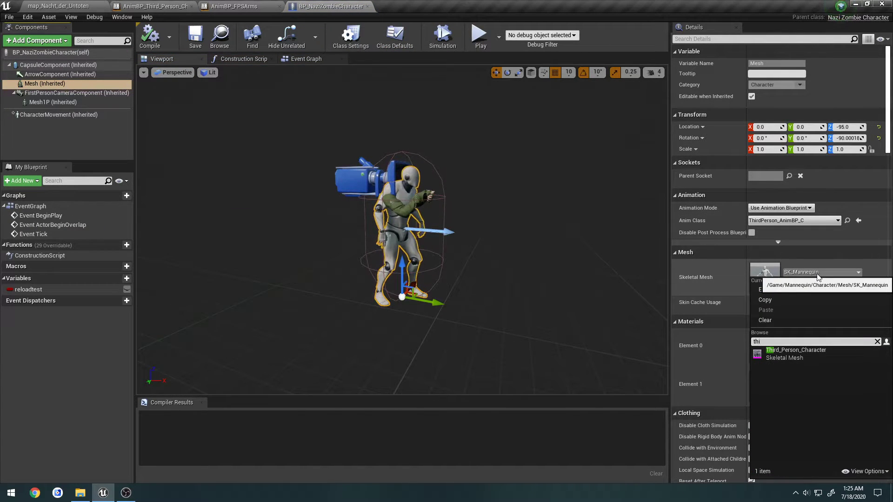
left_click(833, 354)
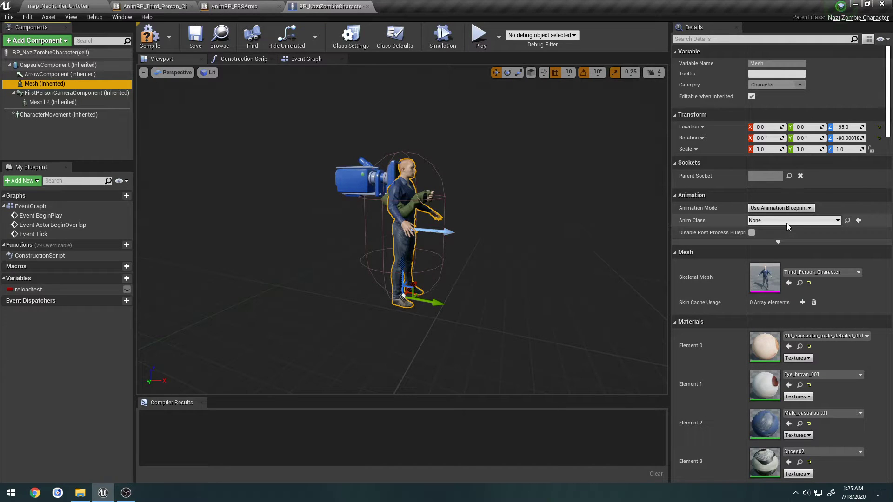
Set the Mesh component's Anim Class to AnimBP_Third_Person_Character, then compile, save and close BP_NaziZombieCharacter
left_click(780, 221)
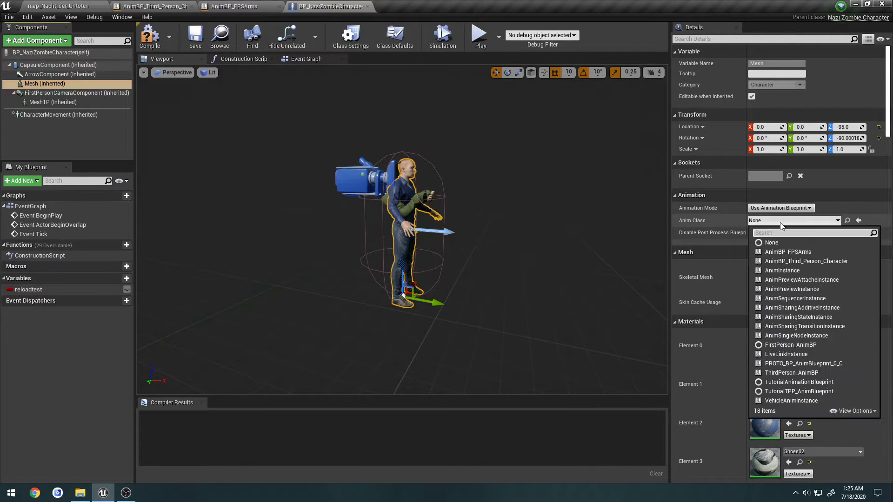
type("th")
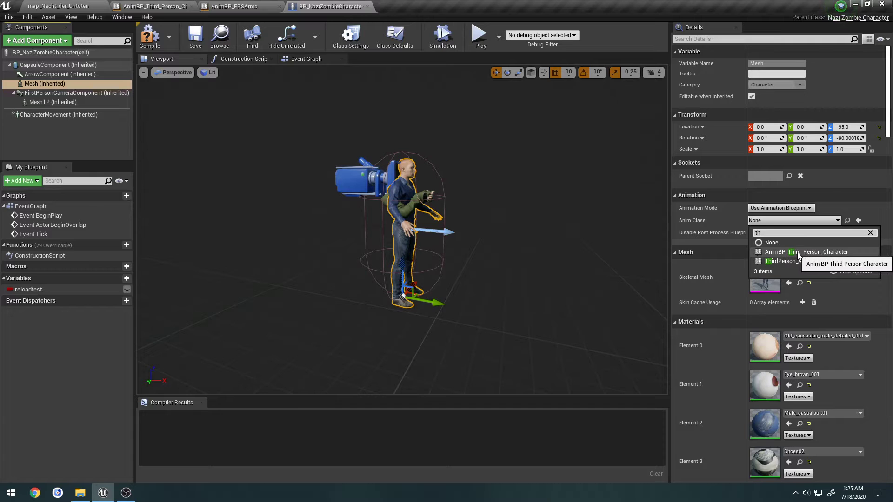
left_click(793, 252)
key("F7")
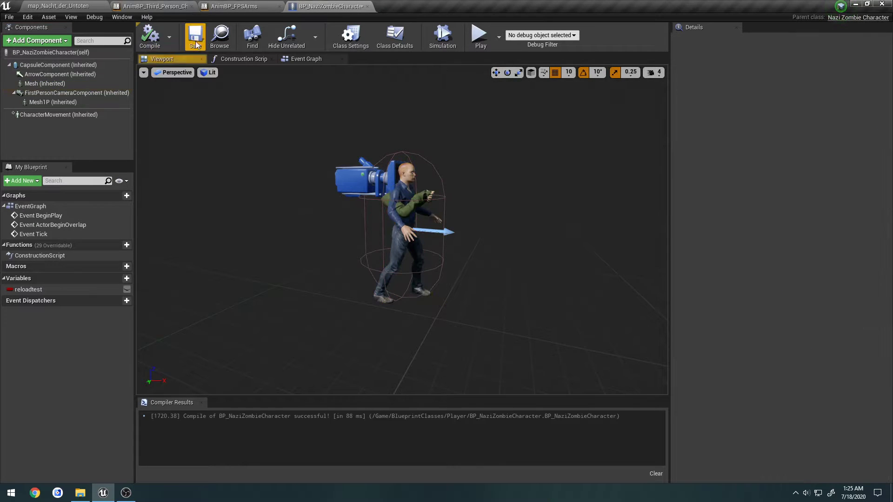
left_click(367, 7)
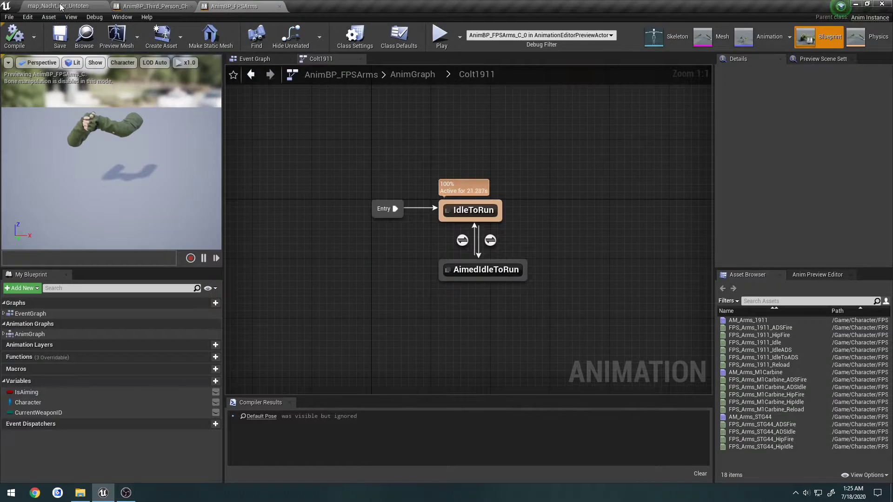
Return to map_Nacht_der_Untoten, save all changes, and launch a two-player game preview in new editor windows
left_click(60, 6)
left_click(9, 16)
left_click(29, 96)
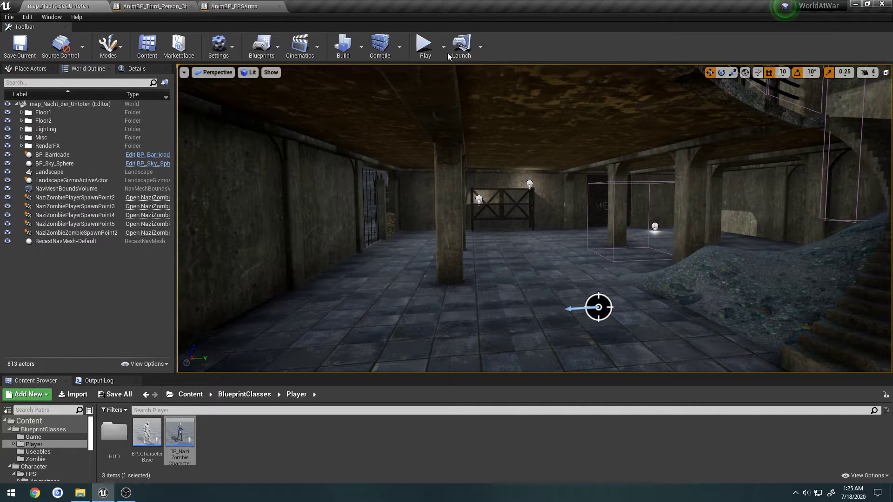
left_click(443, 47)
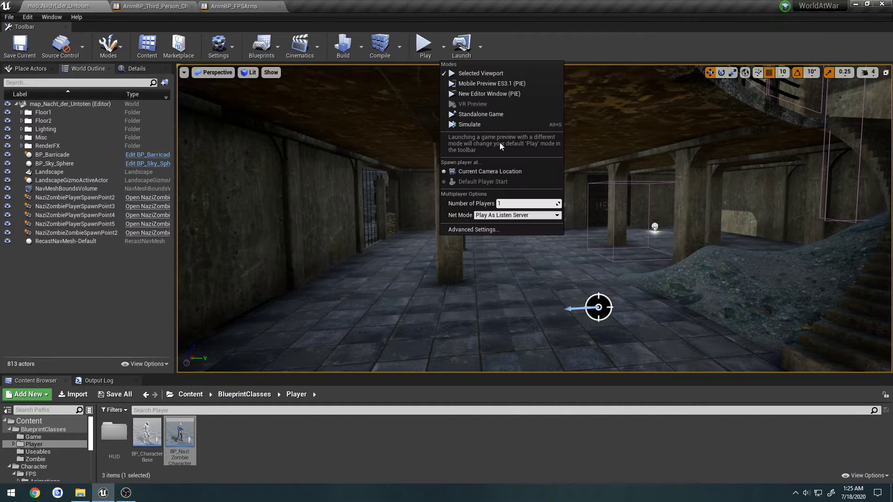
left_click(482, 96)
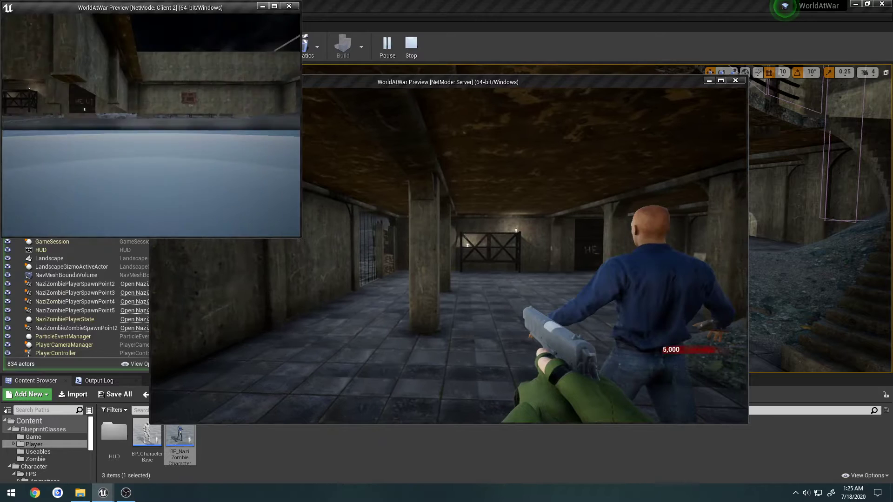
Walk the client's character around in view of the server window to check its movement animation, and end the preview
left_click_drag(375, 84, 521, 114)
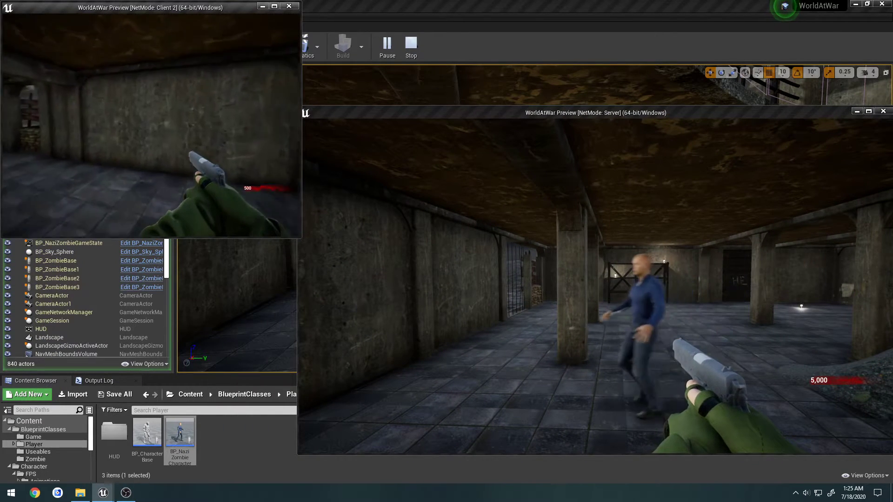
key("s")
key("w")
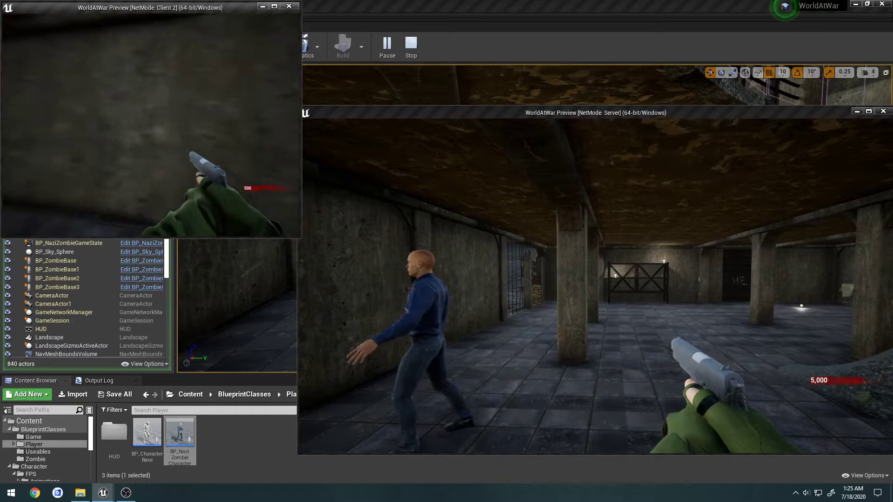
key("Escape")
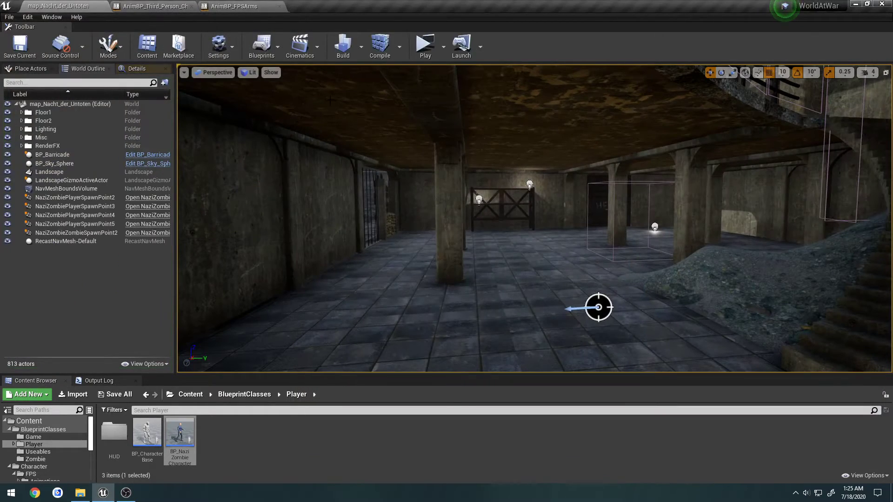
Return to map_Nacht_der_Untoten and open the Character/TP/Animations/1911 folder in the content browser
left_click(234, 6)
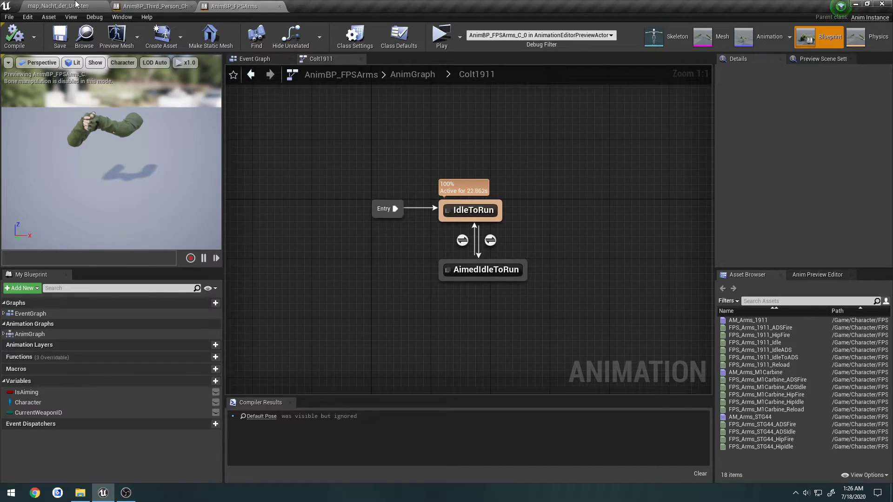
left_click(58, 5)
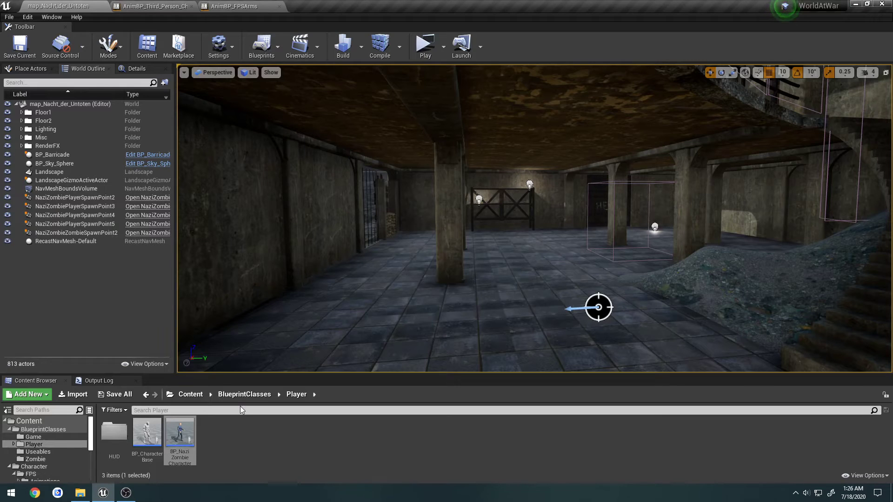
key("alt+Left")
key("alt+Left")
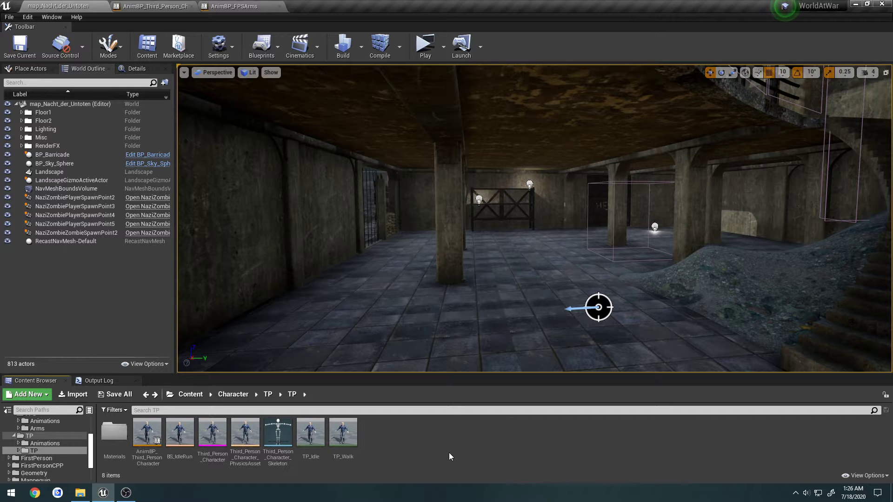
left_click(268, 395)
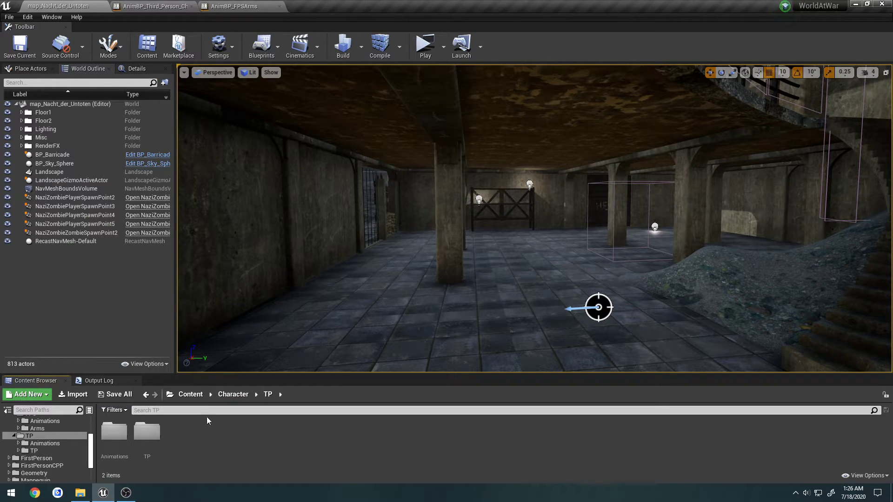
double_click(114, 431)
double_click(113, 432)
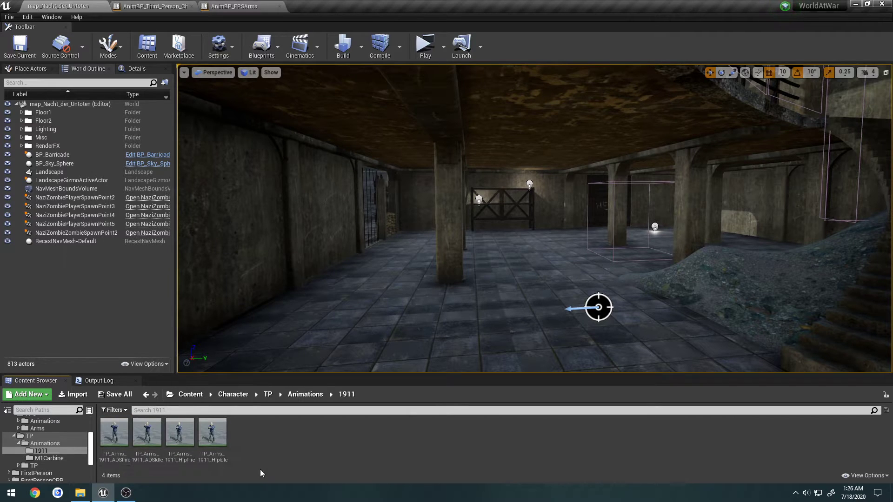
Create an Animation Montage named AM_TP_1911 in the 1911 folder, based on Third_Person_Character_Skeleton
right_click(269, 441)
mouse_move(324, 304)
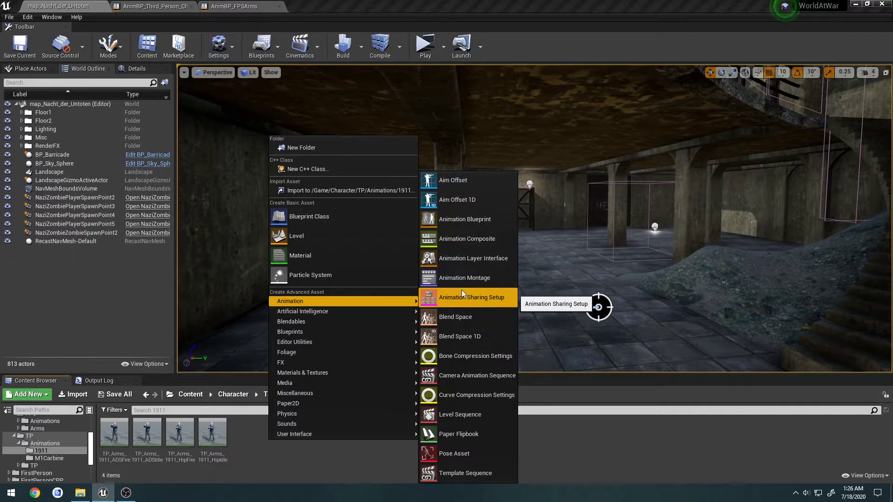
left_click(458, 278)
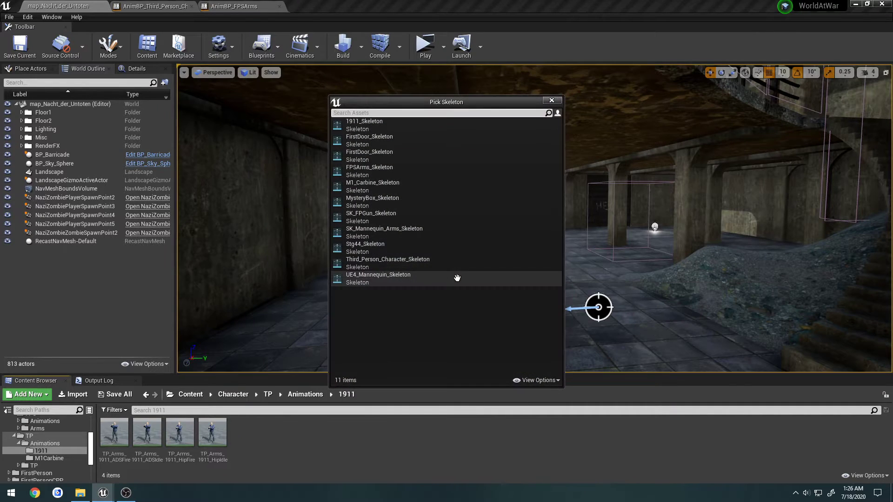
left_click(362, 262)
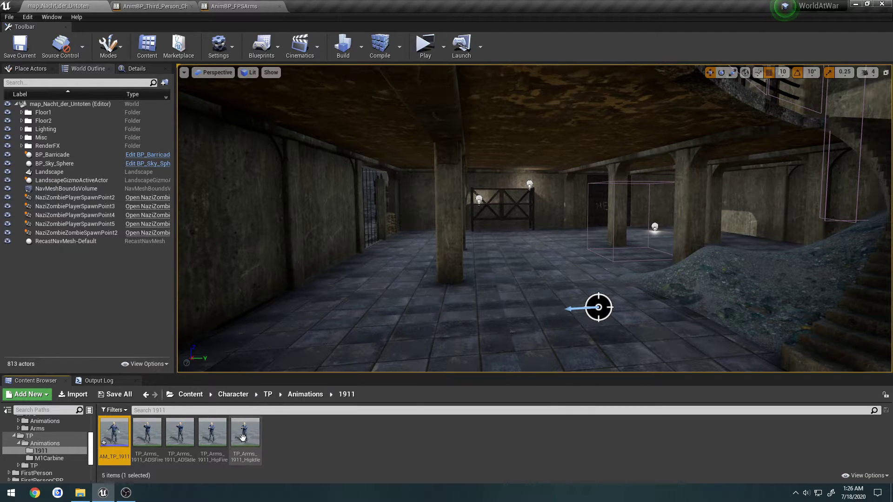
Open AM_TP_1911, dock its editor beside the other tabs, show the available animation assets and save the montage
double_click(117, 437)
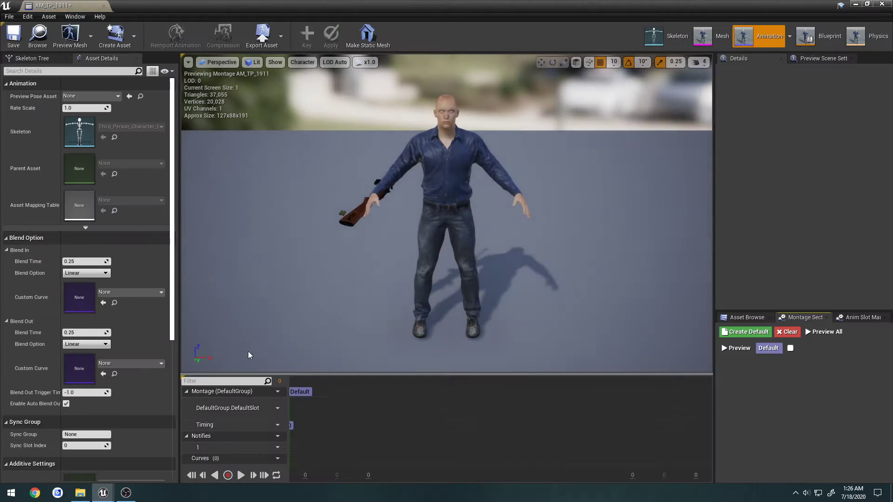
left_click_drag(68, 7, 145, 4)
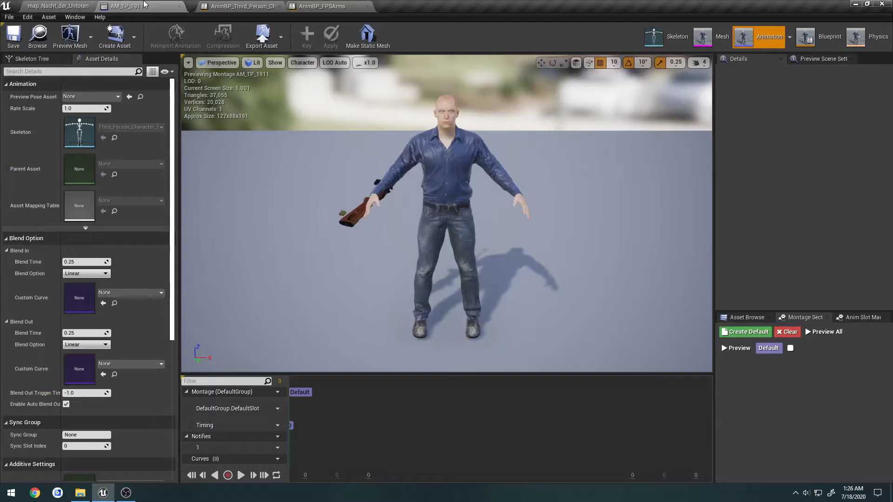
left_click(744, 318)
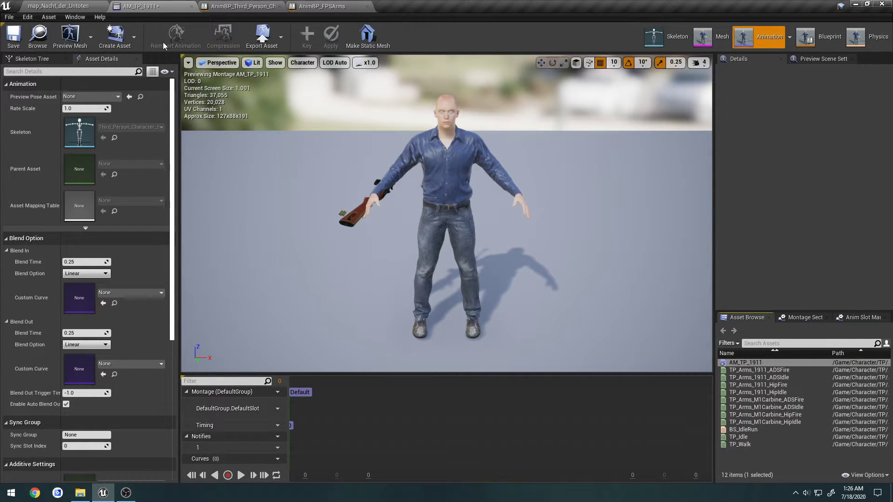
key("ctrl+s")
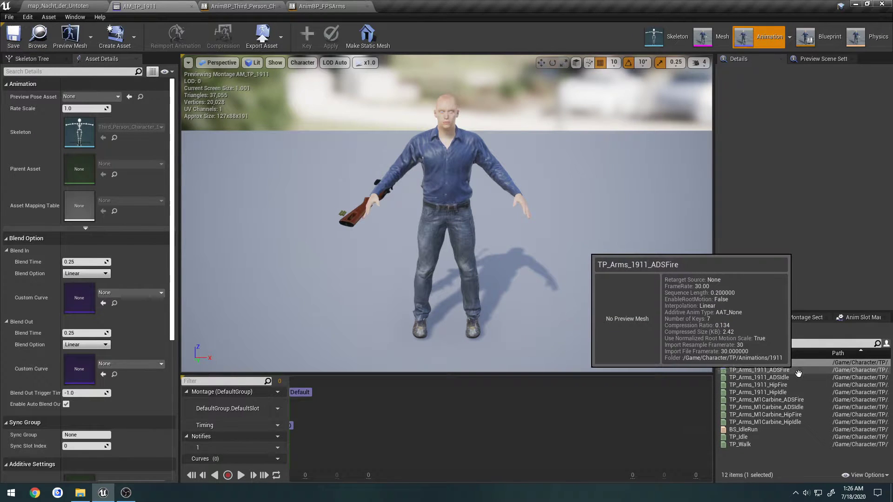
Add TP_Arms_1911_ADSFire followed by TP_Arms_1911_HipFire to the montage's DefaultSlot track
left_click_drag(787, 371, 321, 405)
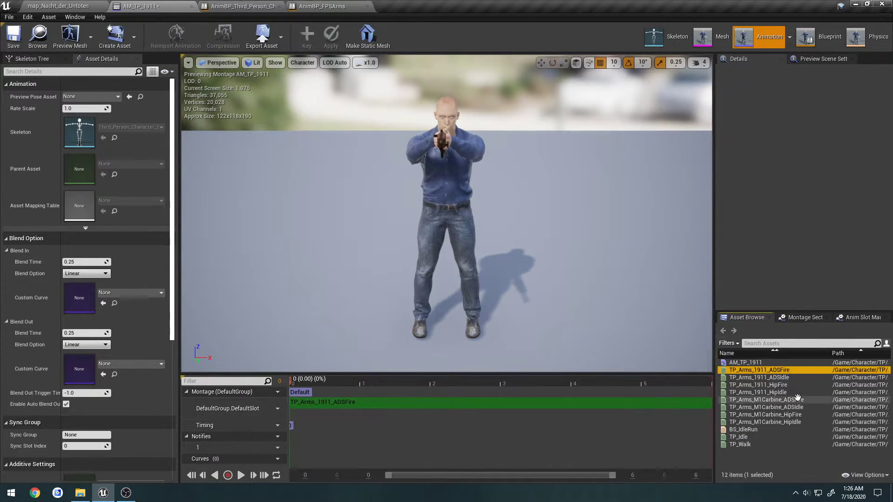
left_click_drag(798, 385, 411, 412)
scroll(364, 425, "up", 3)
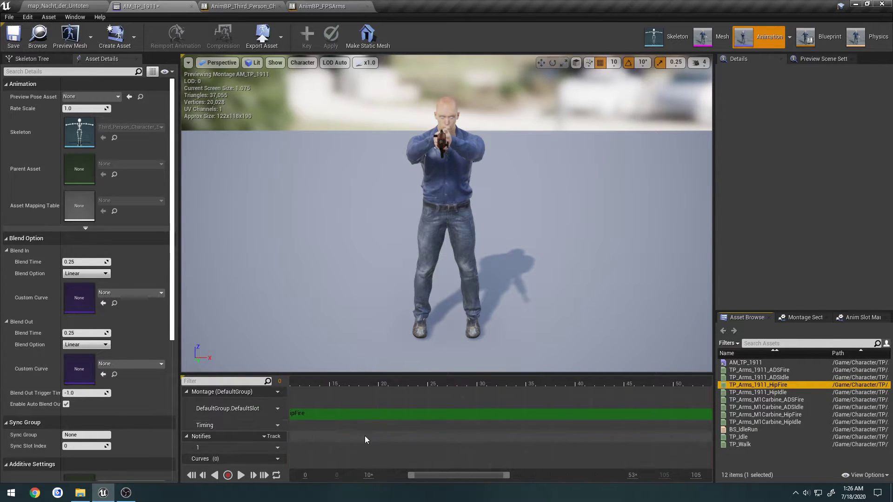
right_click_drag(365, 436, 505, 452)
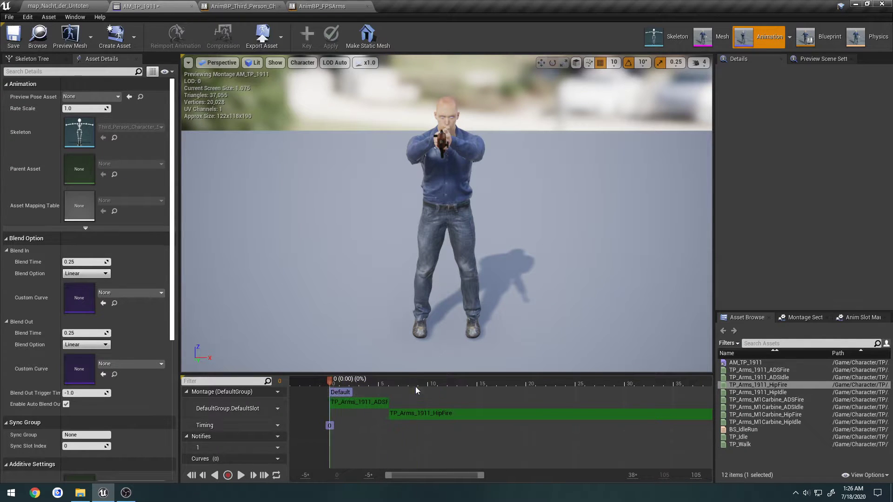
Preview the montage playback from the start and inspect the timing of the TP_Arms_1911_HipFire segment
key("space")
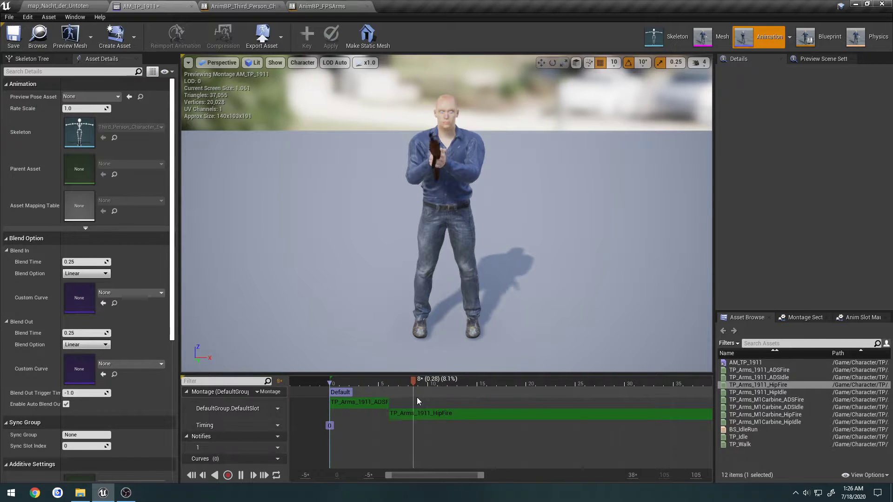
left_click(340, 382)
left_click_drag(341, 383, 330, 383)
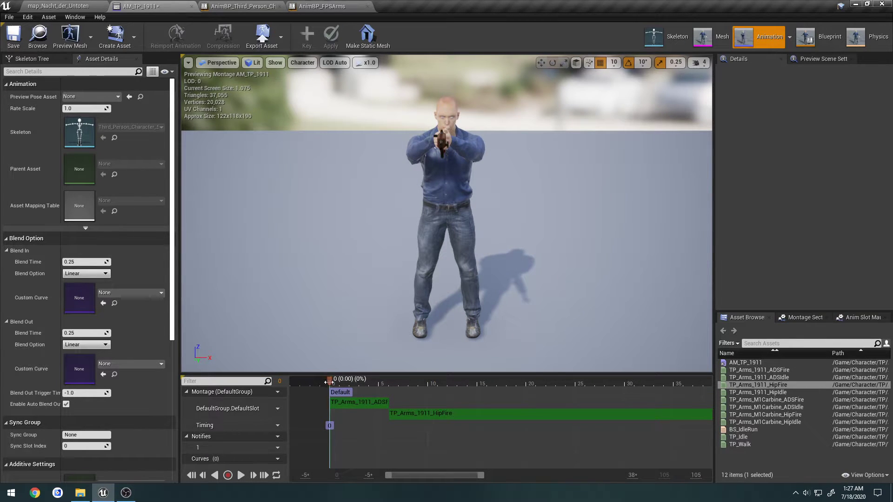
left_click(454, 416)
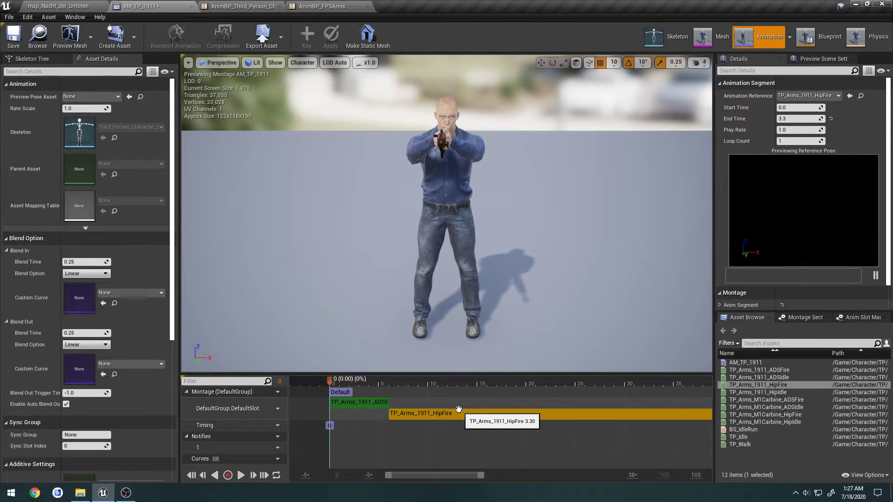
Switch to File Explorer and open the Third Person Blender file from the desktop's WaW Dev/Weapons/1911 folder
left_click(80, 493)
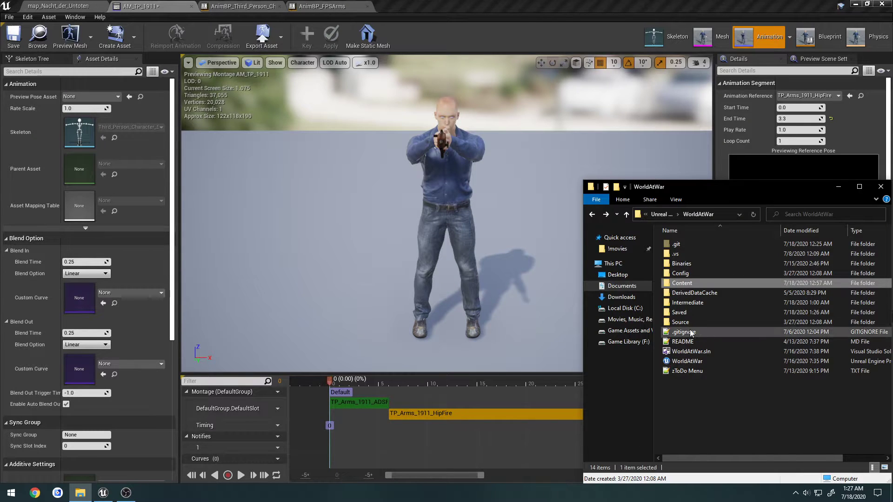
left_click(617, 274)
double_click(697, 420)
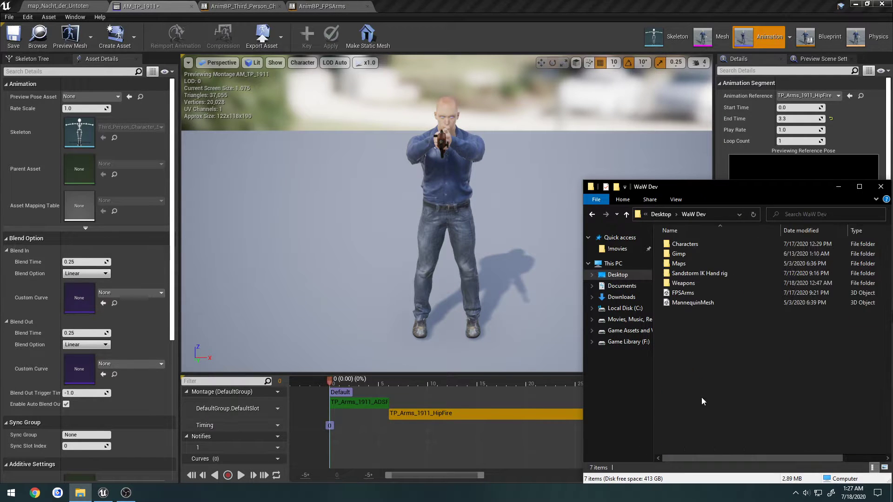
double_click(705, 284)
double_click(699, 245)
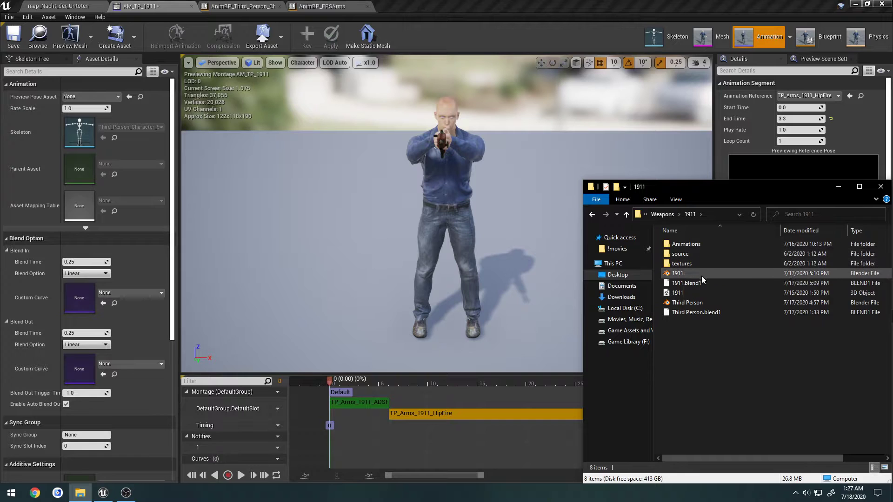
double_click(699, 301)
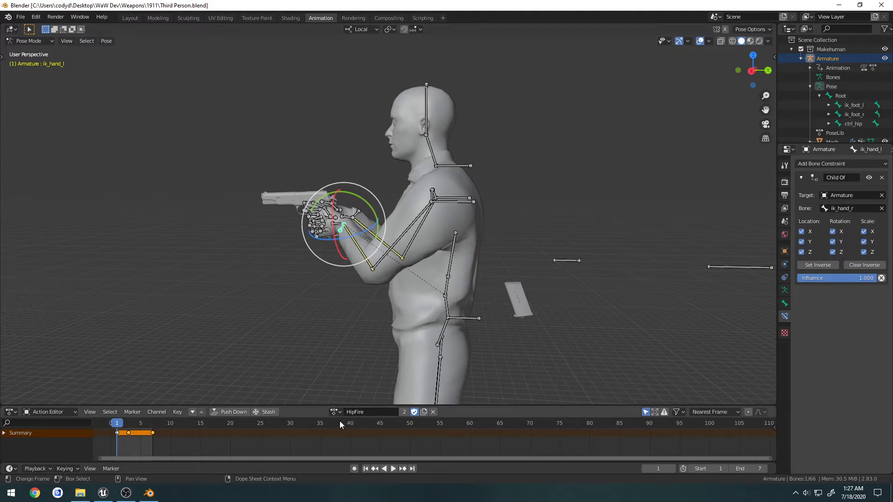
Play the HipFire action in Blender and scrub the timeline to check its animation range
key("space")
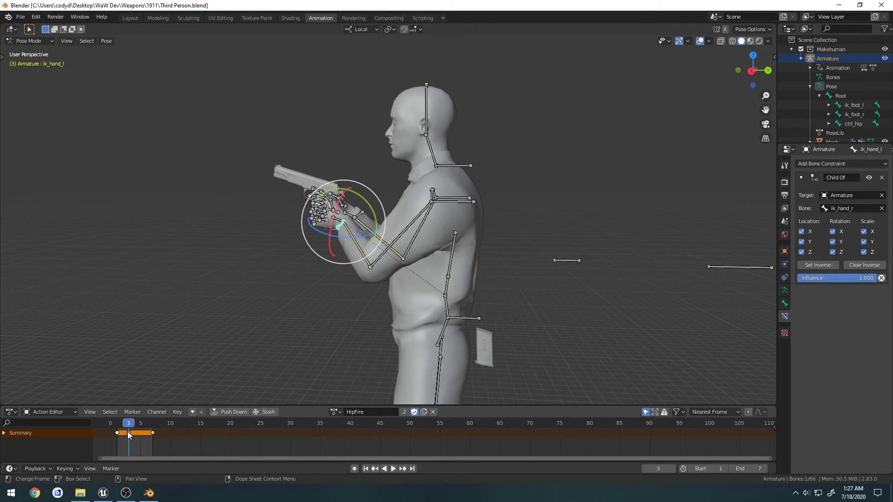
left_click(113, 423)
key("space")
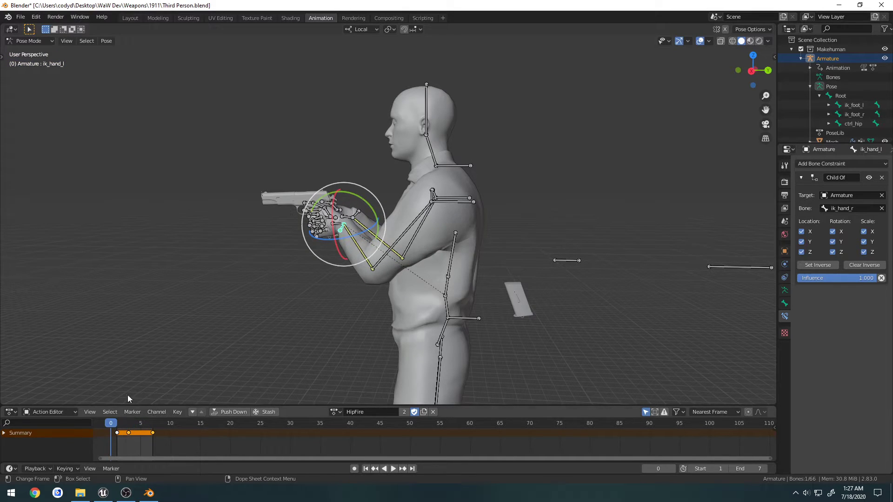
Select all bones and export the HipFire action as FBX with a saved preset, overwriting TP_Arms_1911_HipFire.fbx in Animations/ThirdPerson
key("a")
left_click(22, 17)
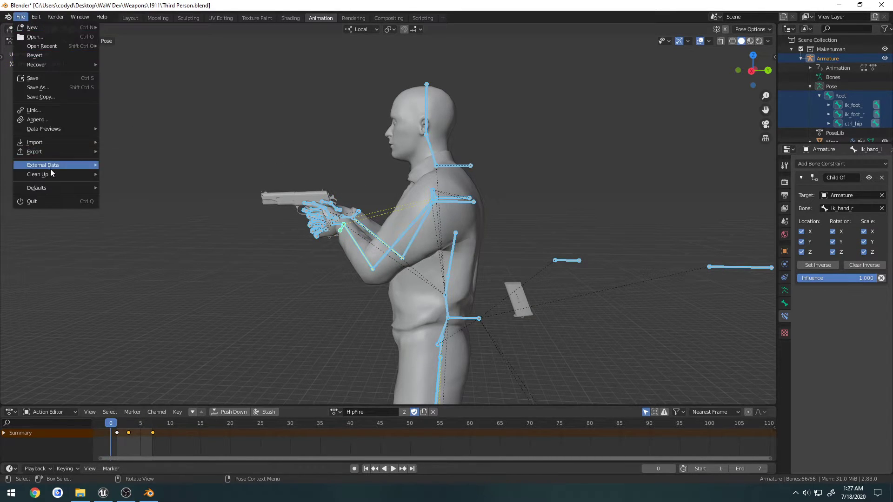
mouse_move(55, 151)
left_click(135, 205)
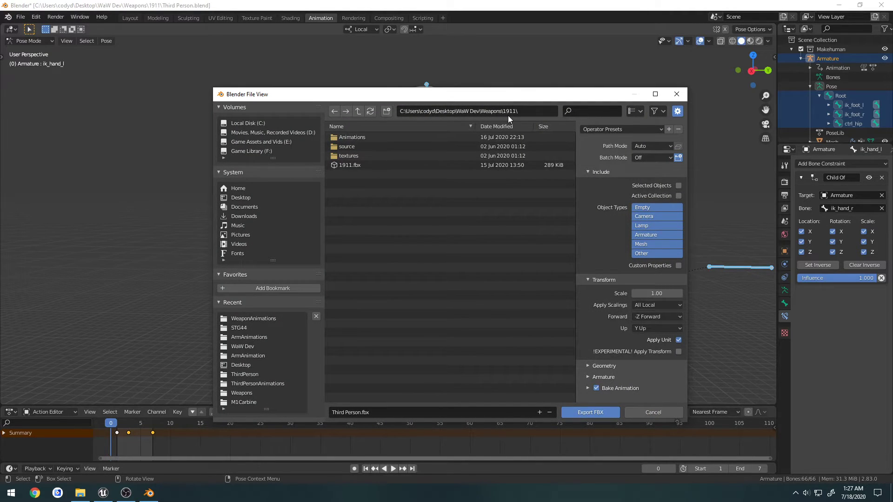
left_click(361, 137)
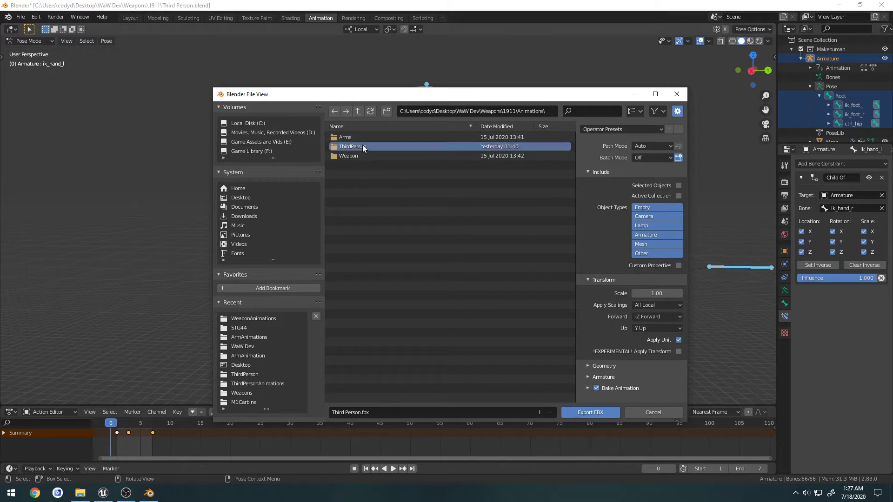
left_click(362, 145)
left_click(400, 165)
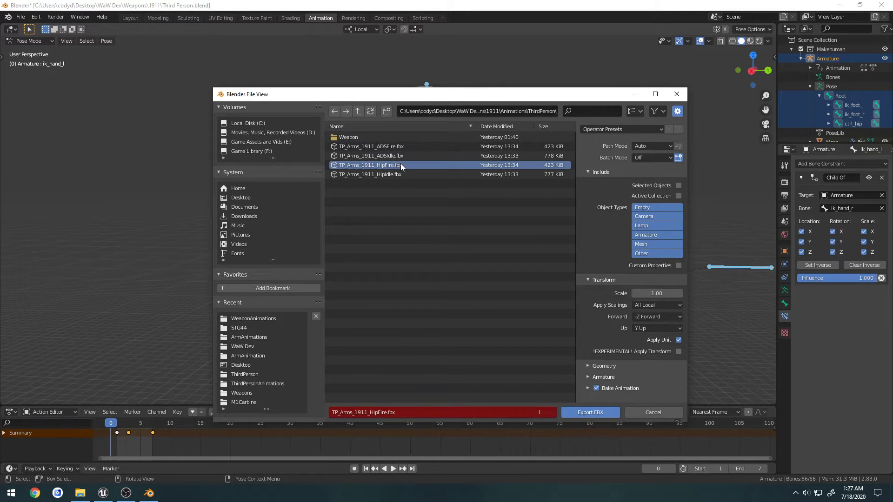
left_click(610, 130)
left_click(607, 156)
left_click(591, 412)
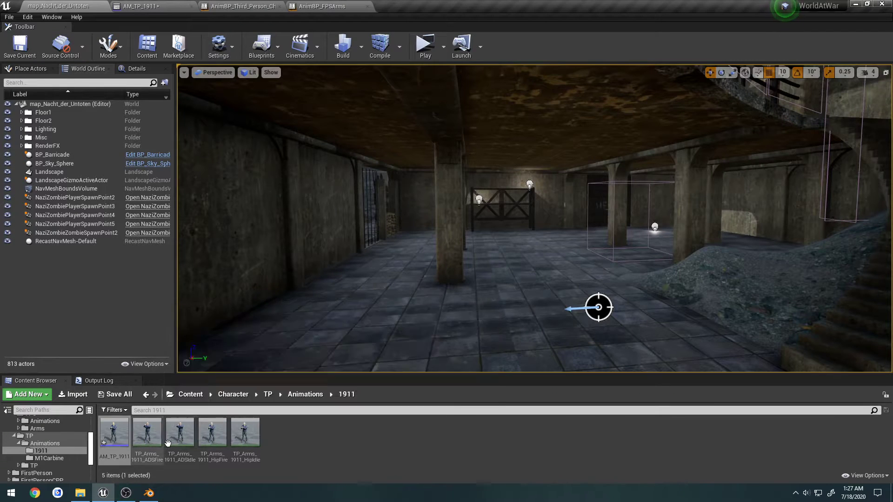
Back in Unreal Editor, reimport TP_Arms_1911_HipFire from its FBX file and close the montage and animation editors
left_click(219, 435)
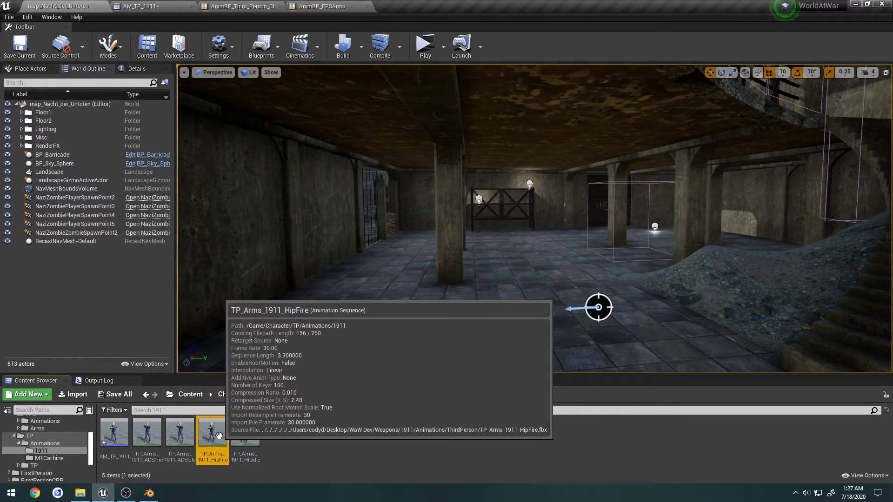
double_click(218, 435)
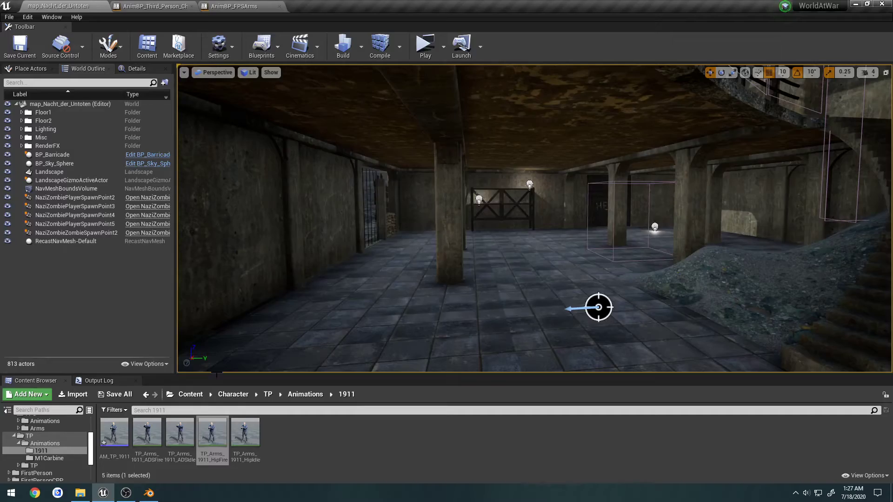
left_click(191, 6)
left_click(239, 239)
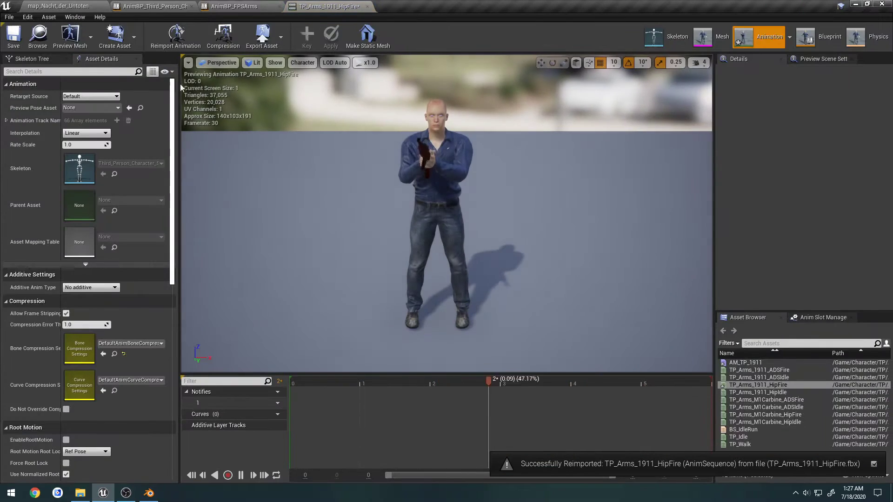
left_click(368, 6)
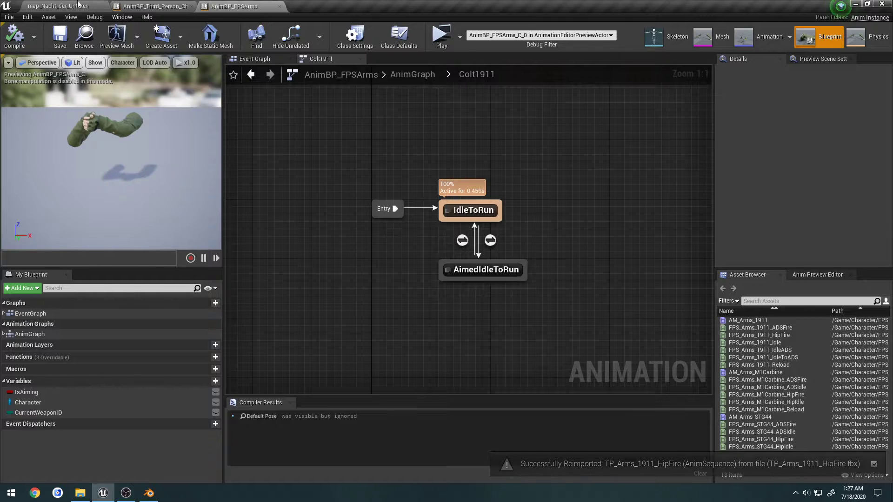
Reopen the AM_TP_1911 montage and replace its HipFire segment with the reimported TP_Arms_1911_HipFire, placed after the ADSFire segment
left_click(58, 6)
double_click(111, 436)
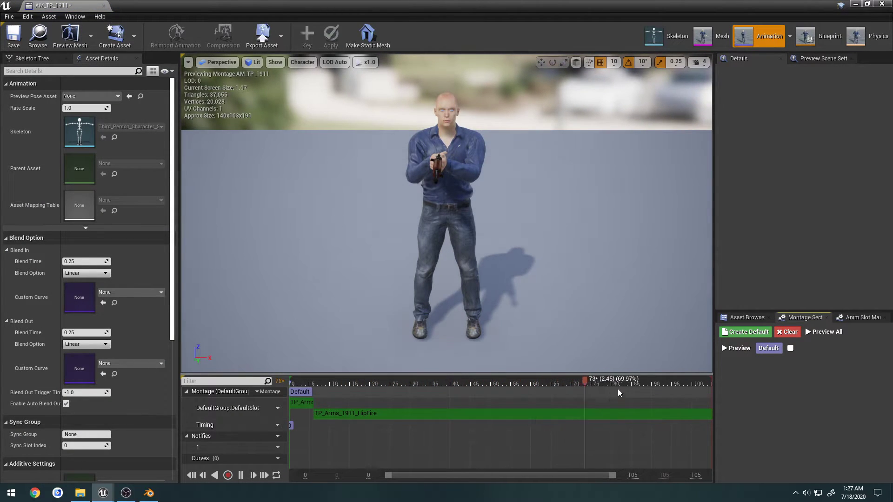
left_click(432, 414)
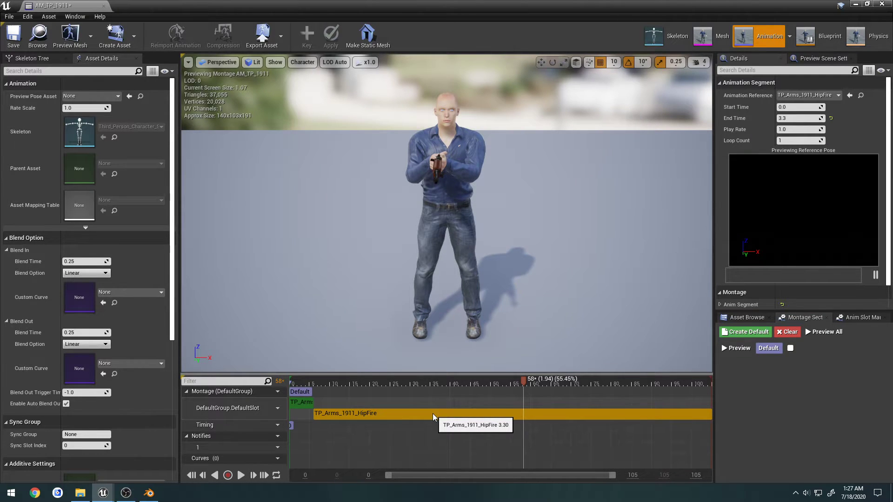
key("Delete")
left_click(744, 317)
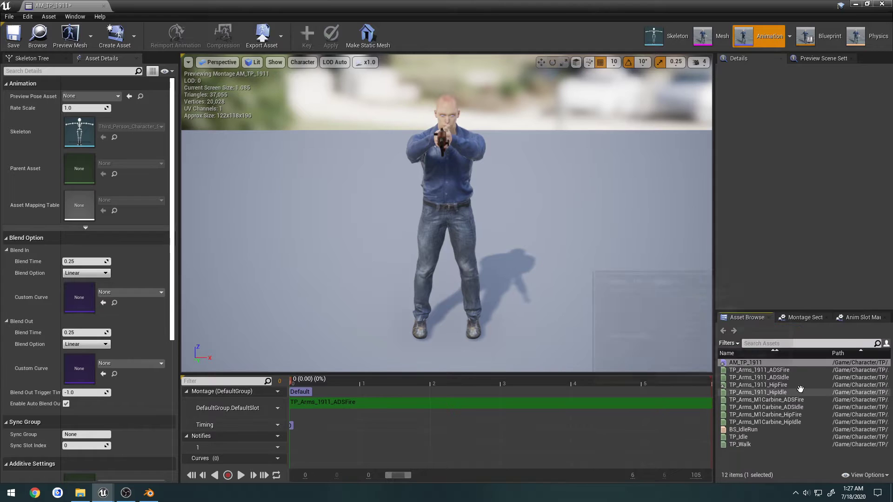
left_click_drag(799, 386, 445, 417)
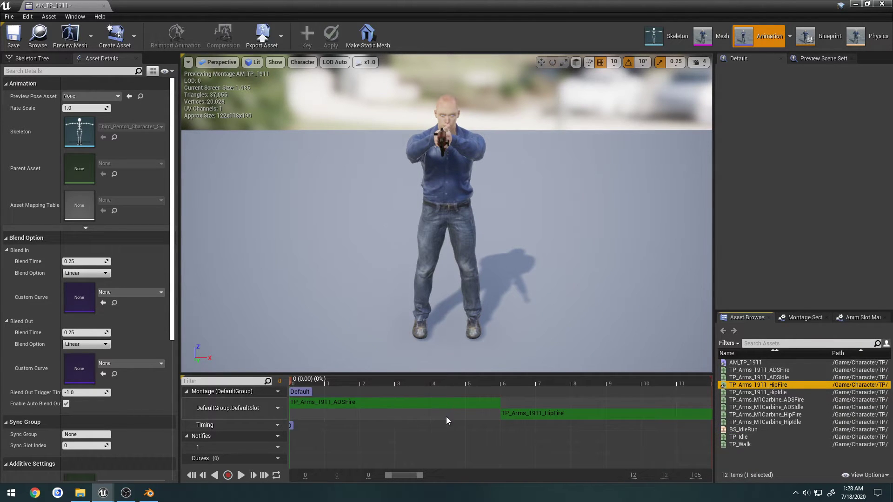
mouse_move(408, 473)
left_mouse_down()
mouse_move(435, 475)
mouse_move(392, 475)
left_mouse_up()
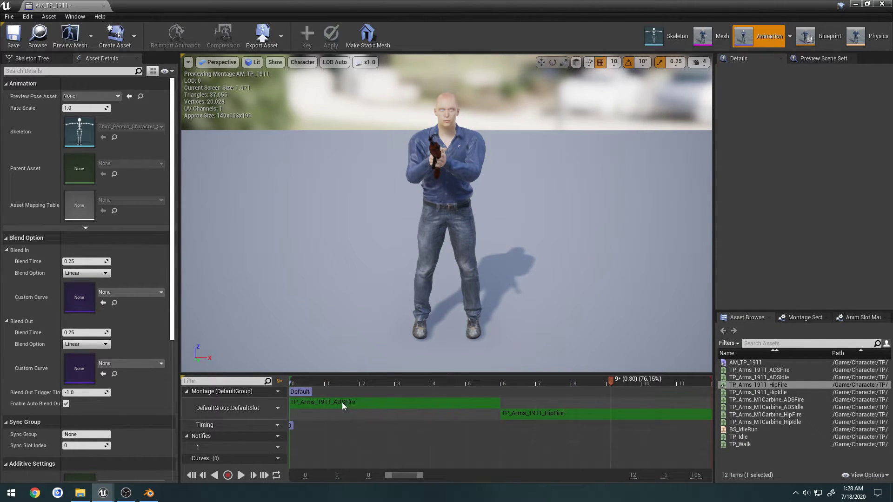
Add two montage sections named FireADS, over the ADSFire segment, and FireHip, over the HipFire segment
right_click(353, 391)
left_click(374, 404)
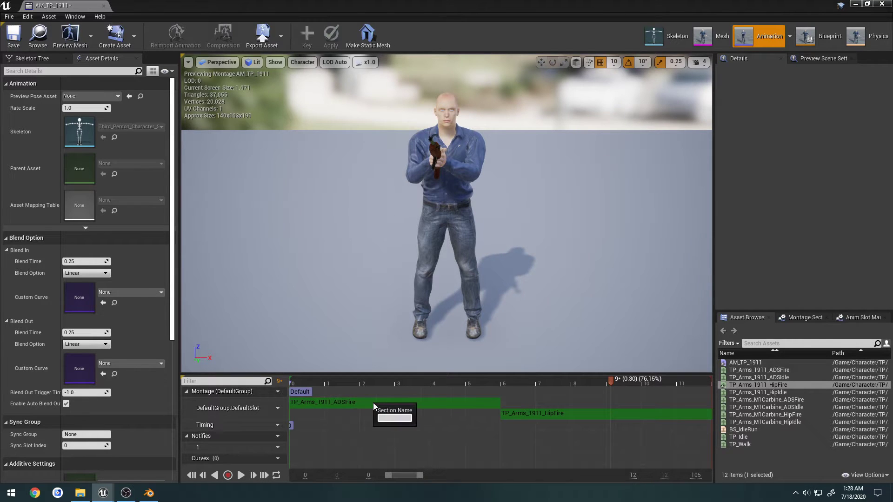
type("FireADS")
key("Return")
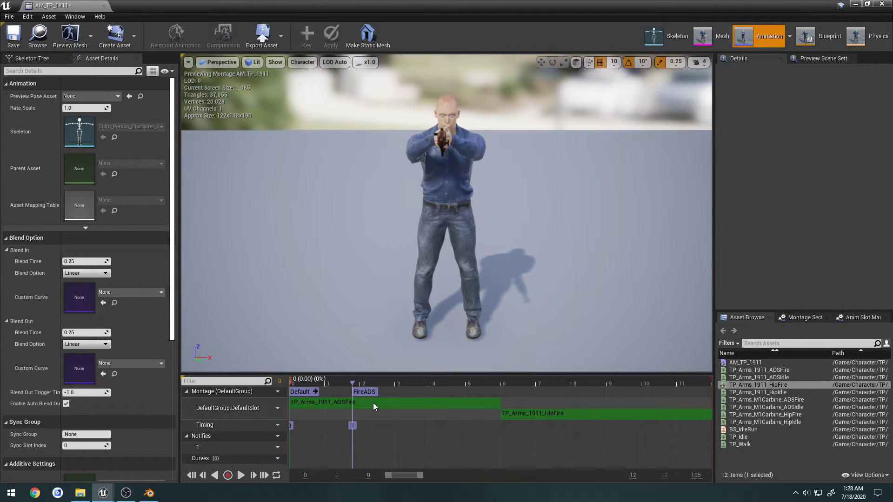
right_click(518, 392)
left_click(531, 403)
type("F")
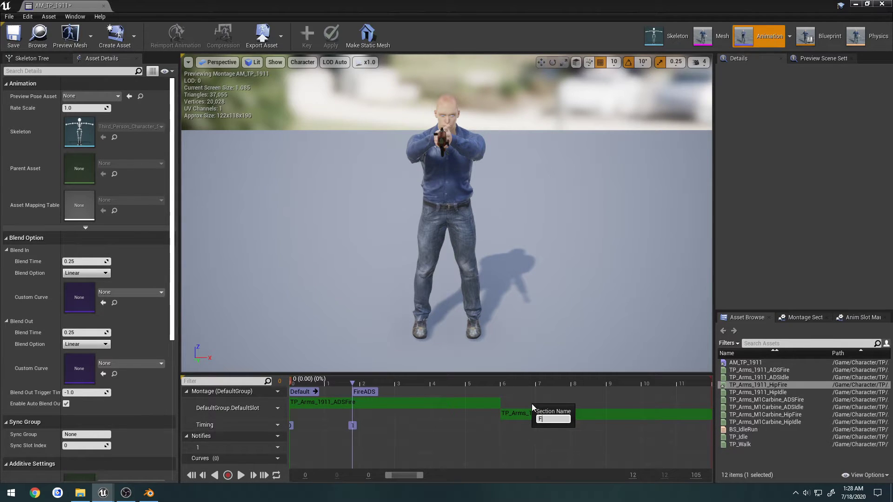
type("ireHip")
key("Return")
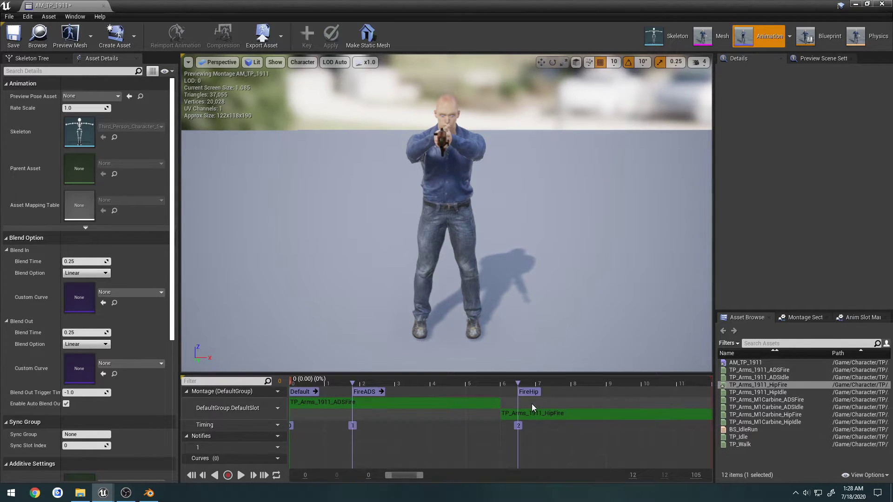
Delete the Default section and align FireADS and FireHip with the starts of their animation segments
left_click(306, 393)
key("Delete")
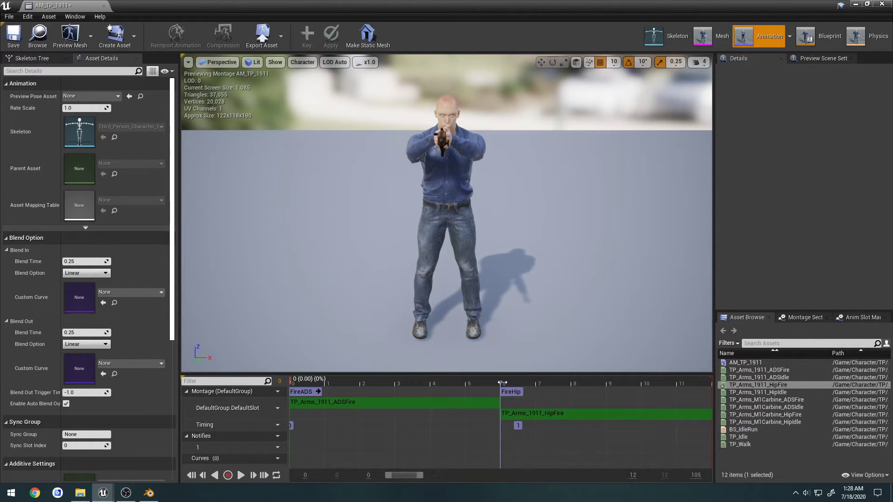
left_click_drag(502, 383, 501, 383)
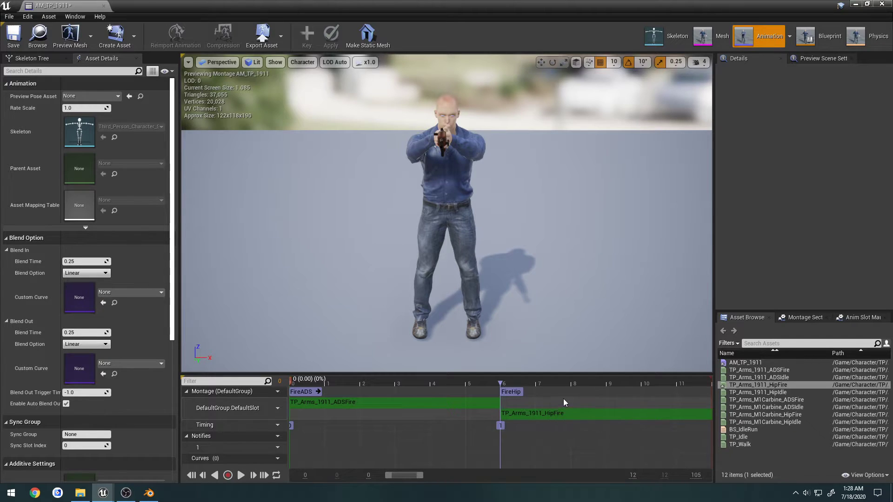
Unlink the FireADS and FireHip sections so they play separately, and save and close the montage
left_click(801, 318)
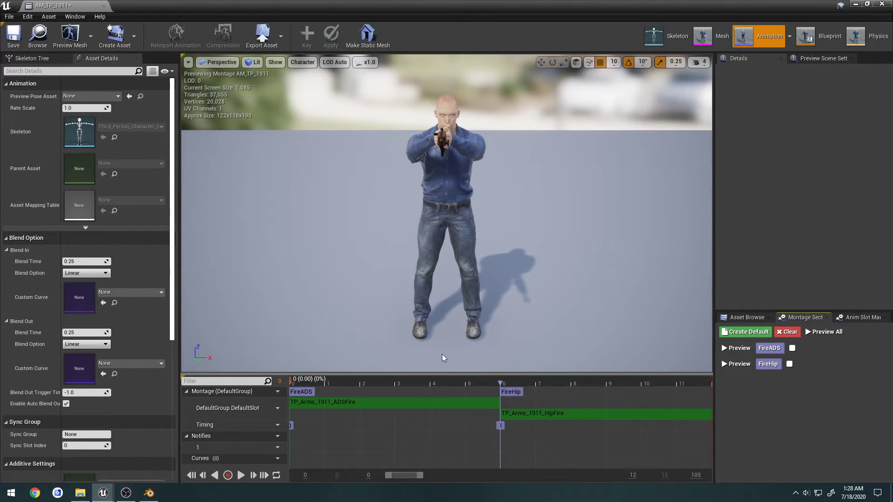
left_click(14, 43)
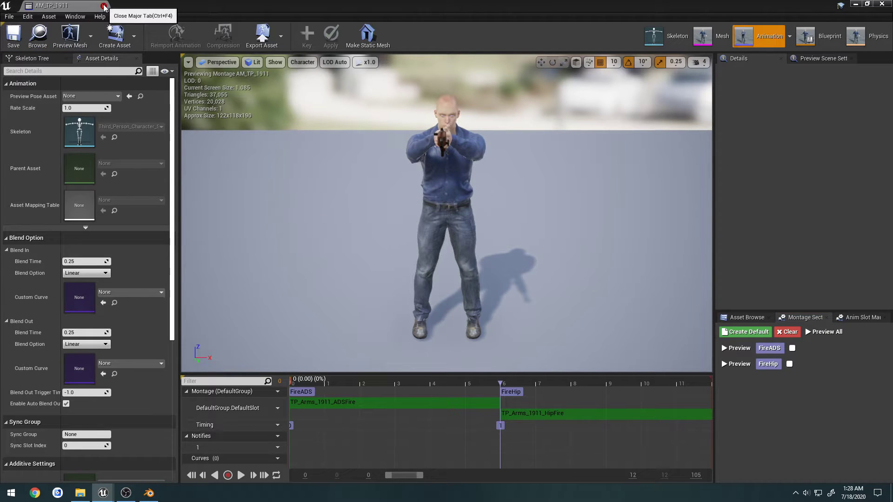
left_click(104, 7)
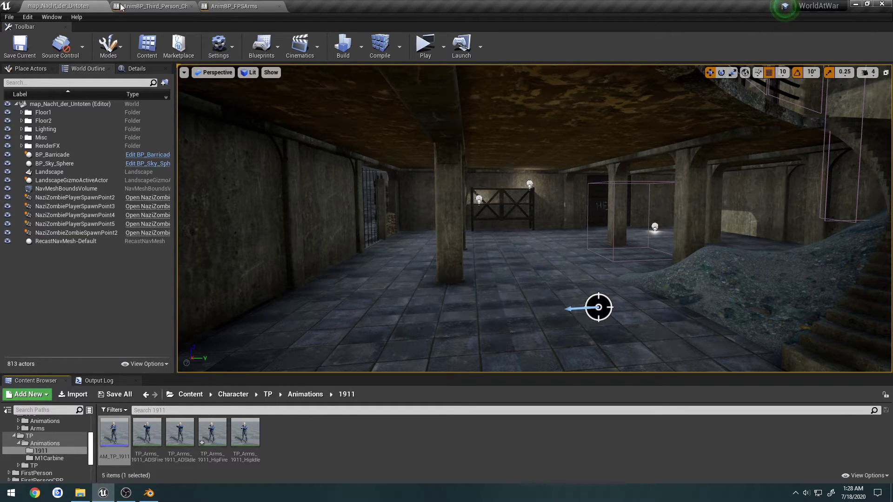
In AnimBP_Third_Person_Character's AnimGraph, paste a copy of the LowerBody state machine and arrange it beside the Blend Poses and Current Weapon ID nodes
left_click(155, 6)
right_click_drag(350, 227, 433, 259)
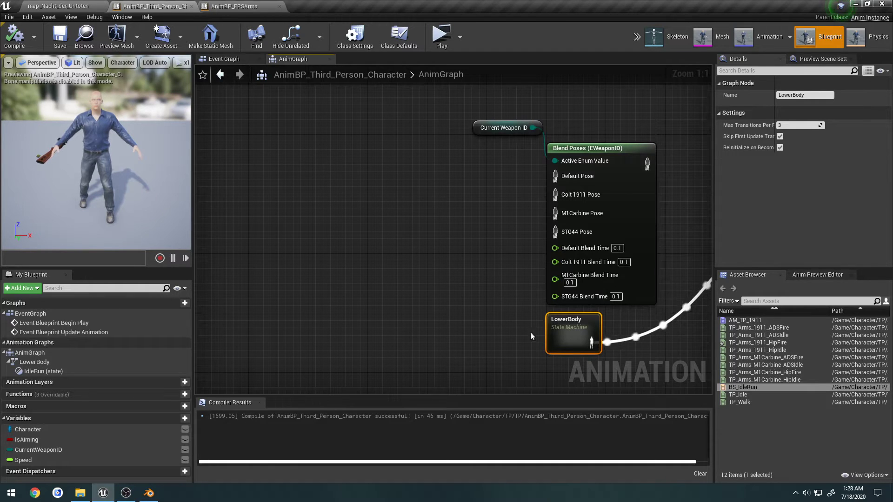
key("ctrl+v")
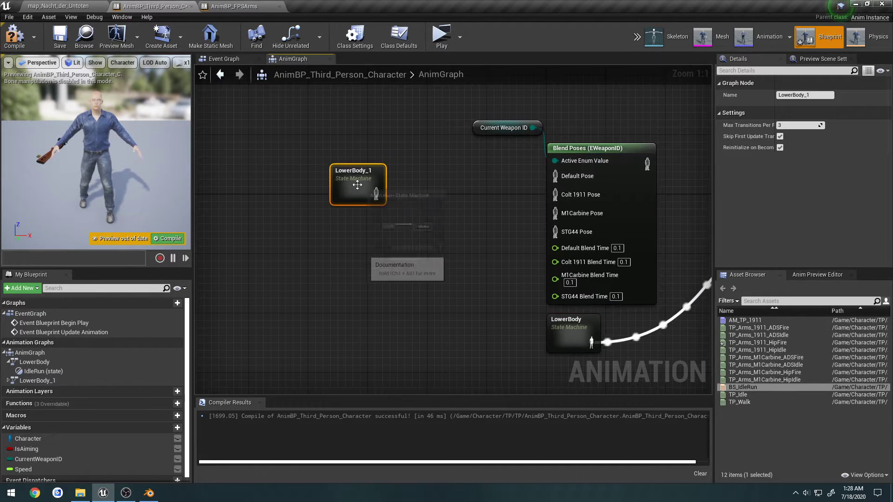
left_click_drag(357, 185, 329, 142)
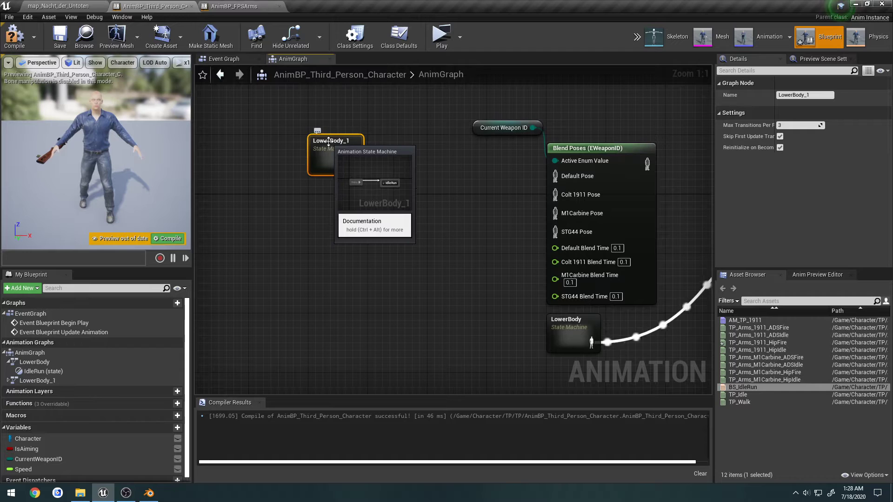
left_click_drag(600, 148, 600, 141)
left_click_drag(474, 129, 474, 122)
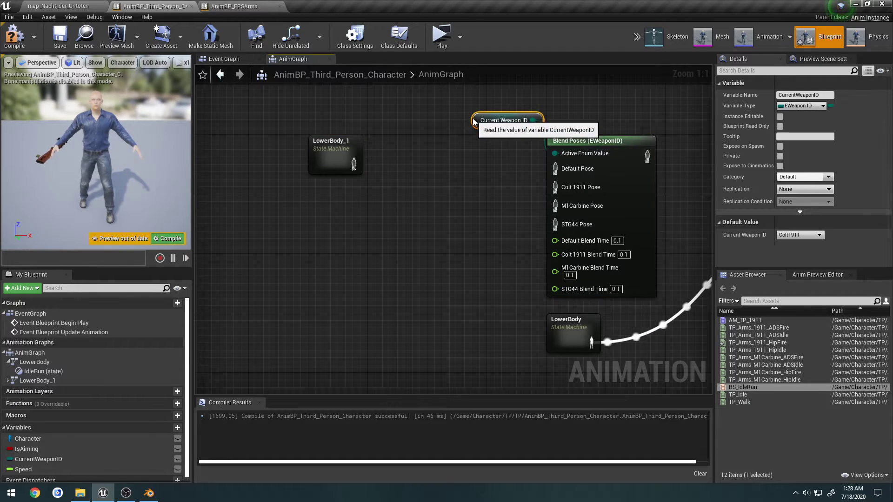
Rename the copied LowerBody state machine as 1911
left_click(335, 159)
key("F2")
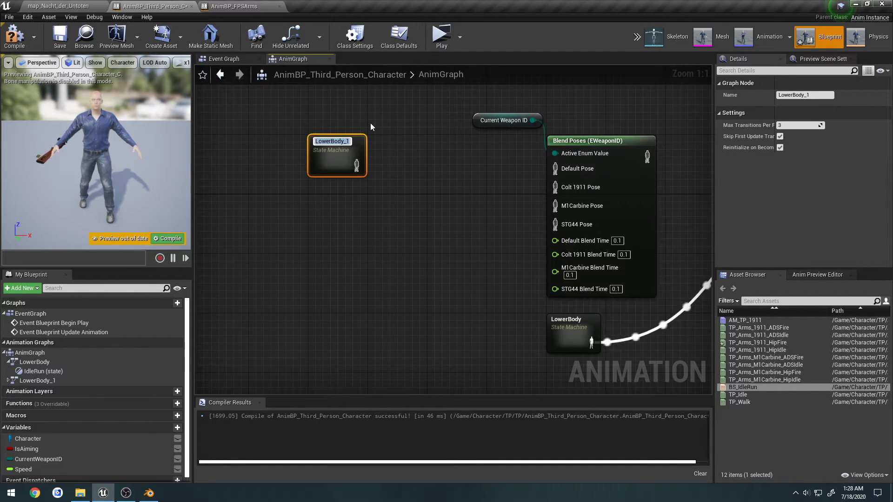
type("1911")
key("Return")
Rename the IdleRun state inside the 1911 state machine as HipIdle
double_click(344, 161)
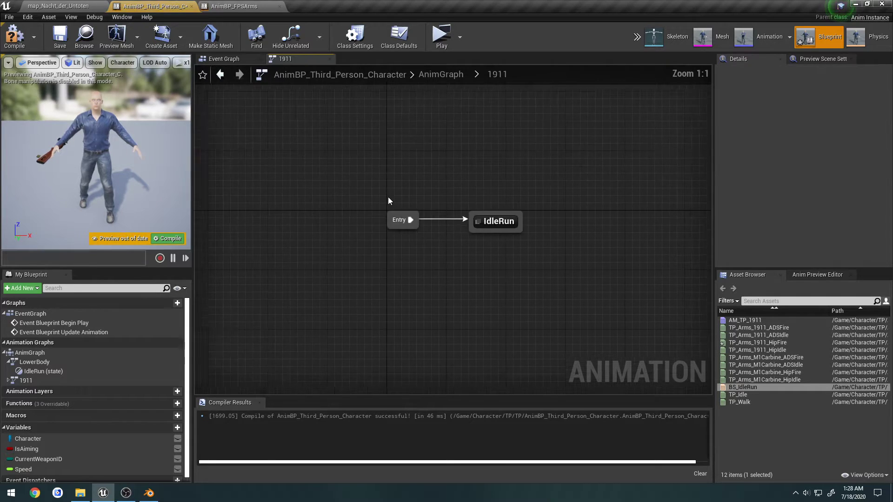
left_click(520, 240)
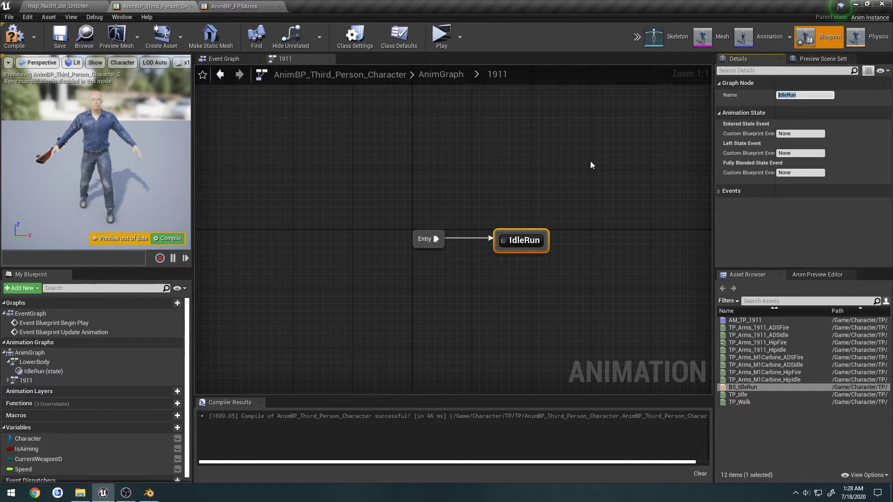
type("HipIdle")
key("Return")
In the HipIdle state, replace the Speed and BS_IdleRun nodes with TP_Arms_1911_HipIdle wired to the output animation pose
double_click(535, 244)
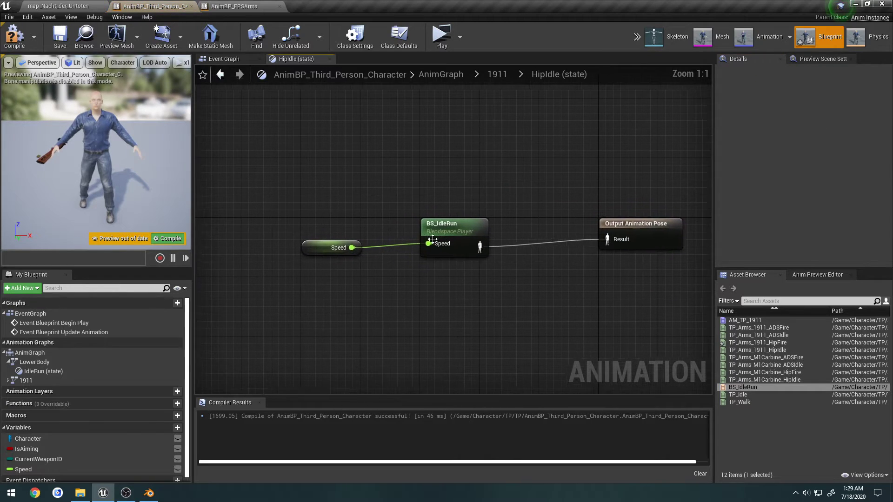
left_click_drag(550, 305, 343, 205)
key("Delete")
key("Home")
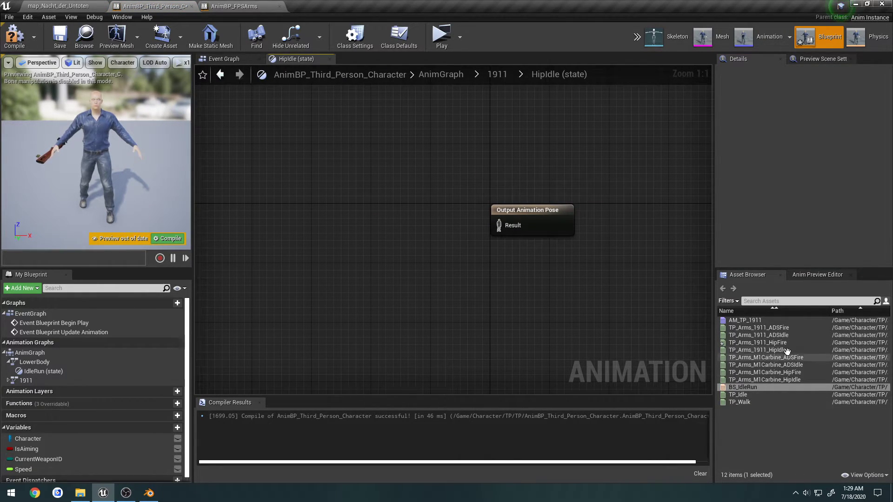
mouse_move(795, 351)
left_click_drag(795, 351, 404, 224)
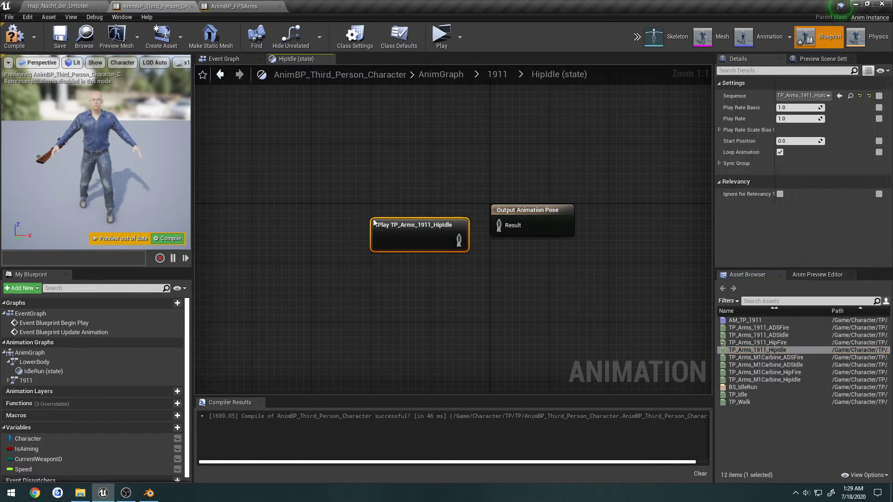
left_click_drag(459, 225, 512, 229)
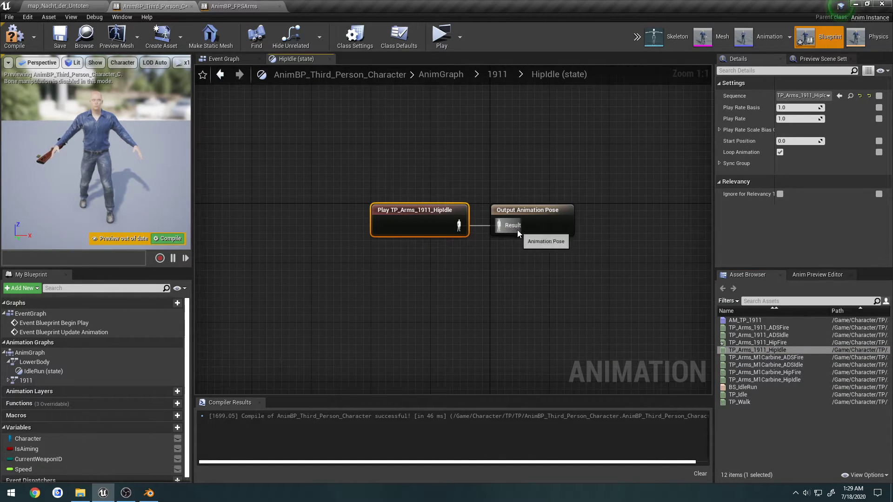
Add an ADSIdle state below HipIdle in the 1911 state machine, with transitions between the two in both directions
double_click(417, 188)
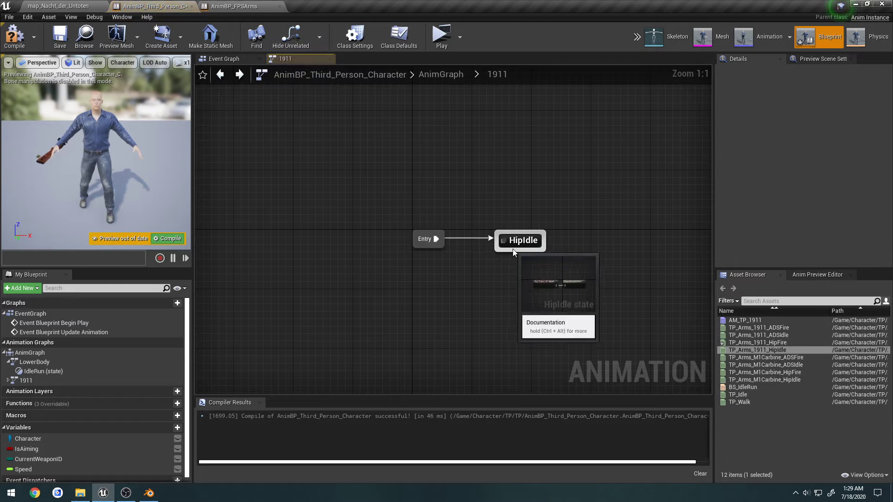
left_click_drag(514, 250, 520, 280)
left_click(540, 305)
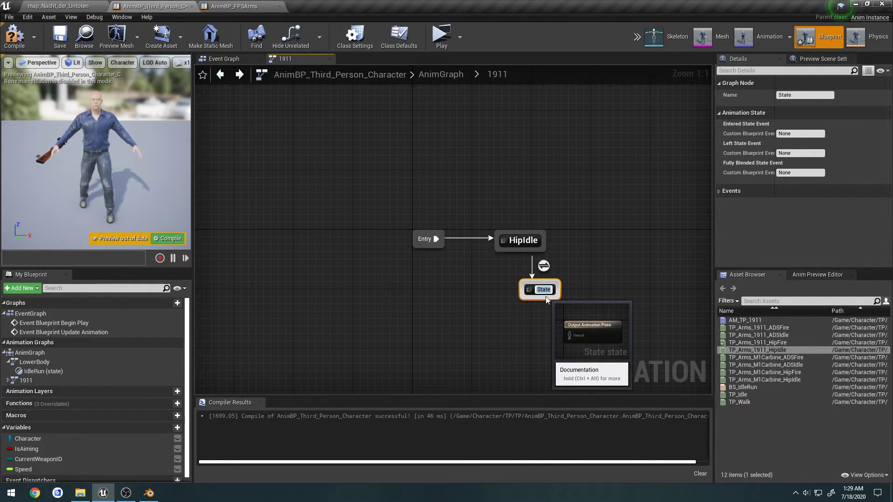
type("ADSIdle")
key("Return")
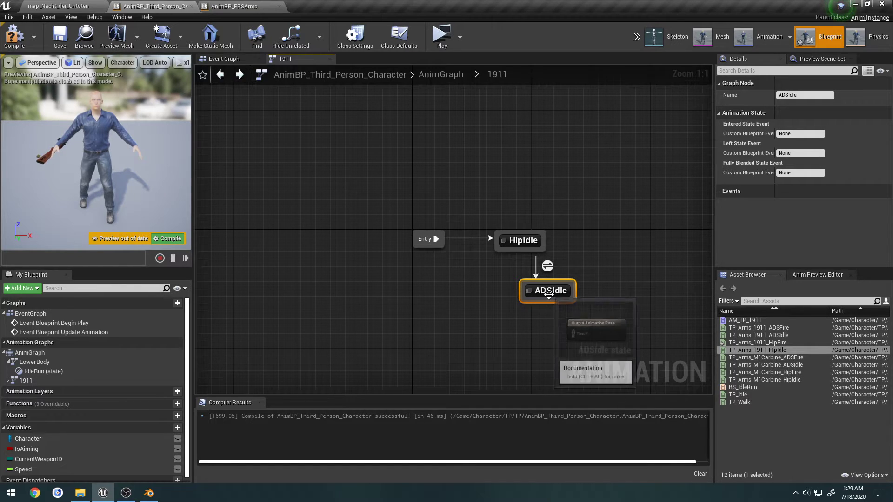
left_click_drag(549, 293, 515, 251)
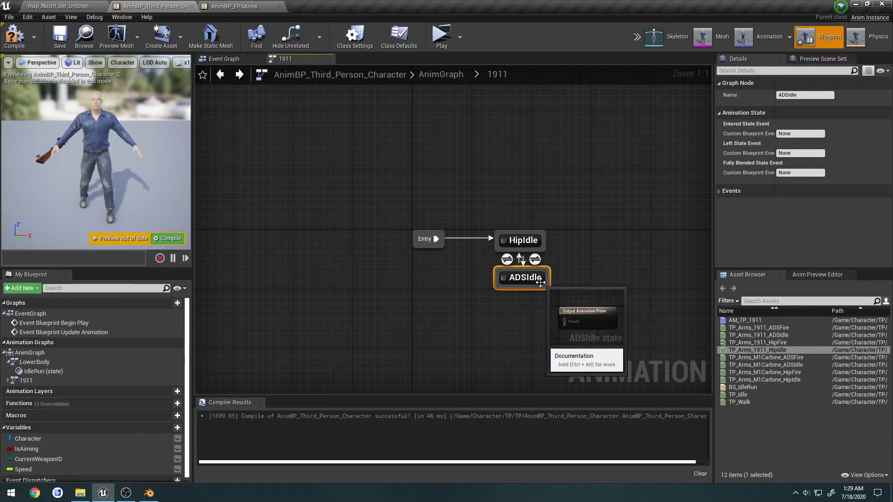
Set the HipIdle to ADSIdle transition rule by wiring the IsAiming variable to Can Enter Transition
double_click(535, 259)
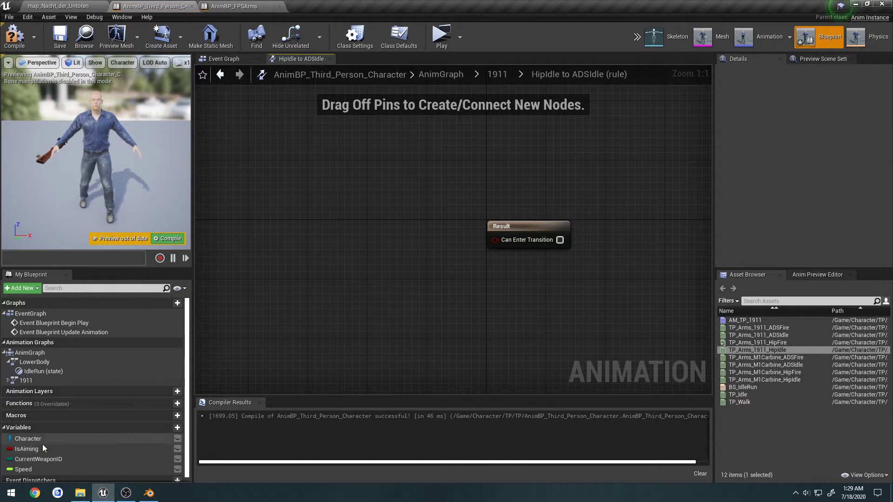
left_click_drag(27, 449, 345, 223)
left_click(368, 232)
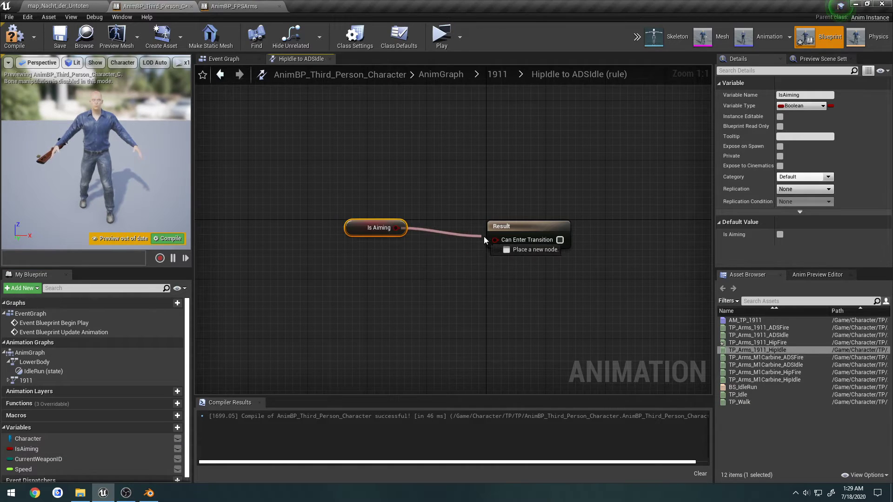
left_click_drag(484, 239, 494, 240)
left_click_drag(358, 228, 381, 228)
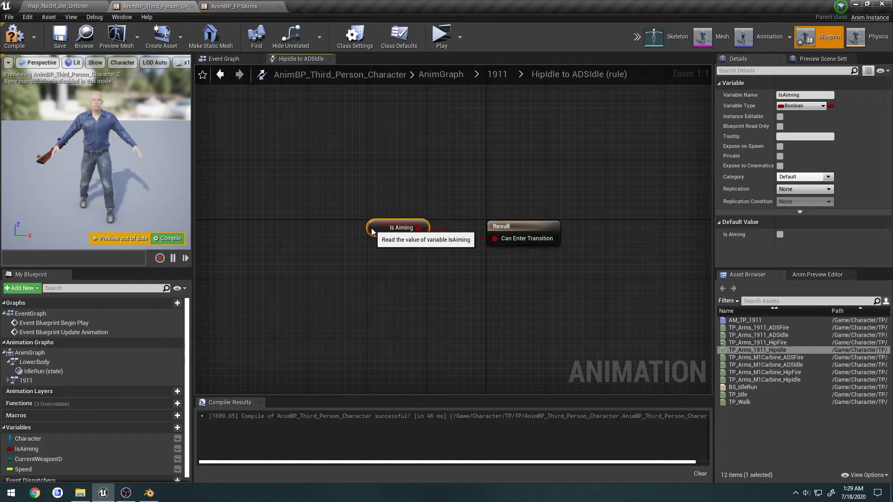
Set the ADSIdle to HipIdle transition rule by wiring IsAiming through a NOT Boolean to Can Enter Transition, and compile and save
double_click(403, 197)
double_click(506, 259)
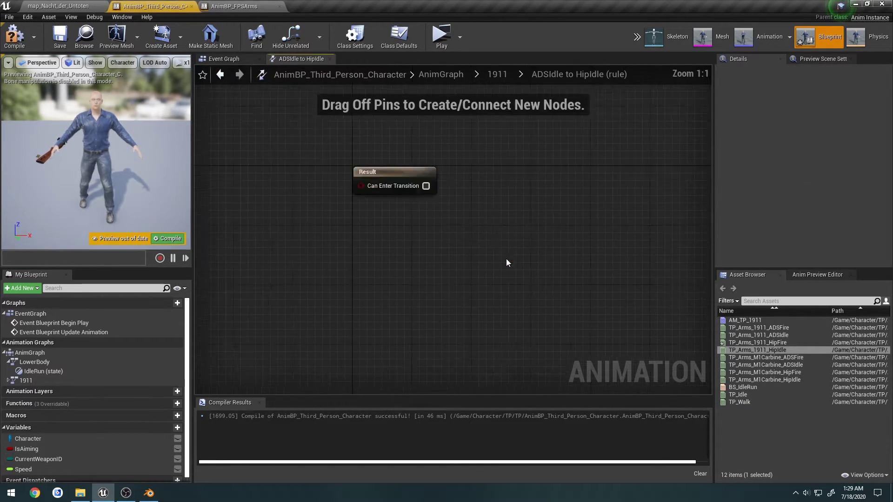
left_click_drag(69, 447, 309, 245)
left_click_drag(341, 245, 392, 244)
type("not")
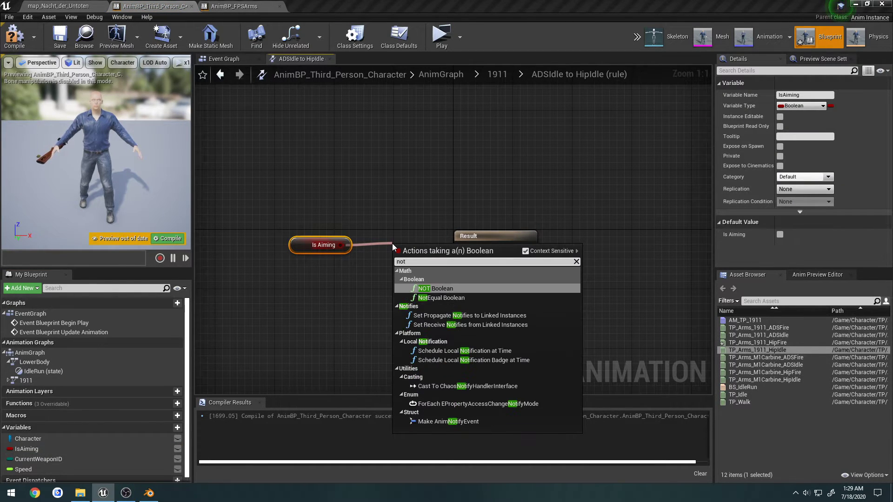
key("Return")
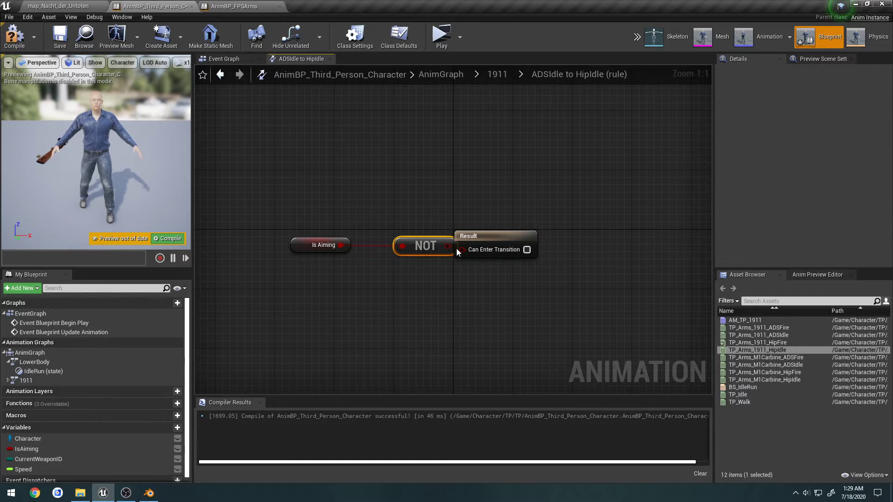
left_click_drag(418, 246, 282, 238)
key("alt+Left")
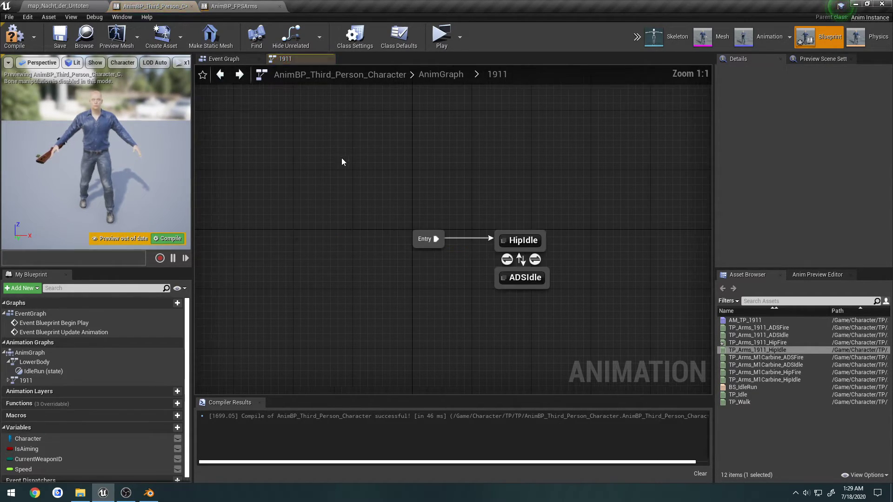
left_click(15, 37)
left_click(60, 37)
Add a Slot 'DefaultSlot' node in the AnimGraph and wire it between the 1911 state machine and the Colt 1911 Pose input
key("alt+Left")
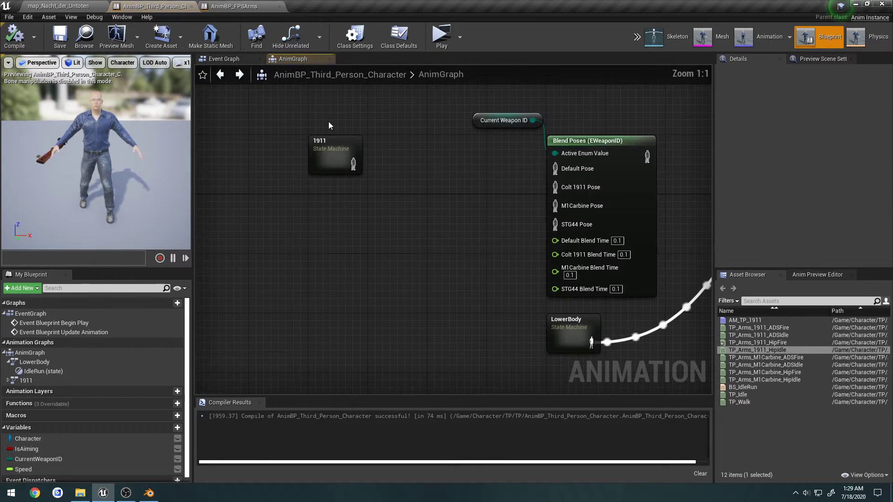
right_click_drag(401, 183, 362, 205)
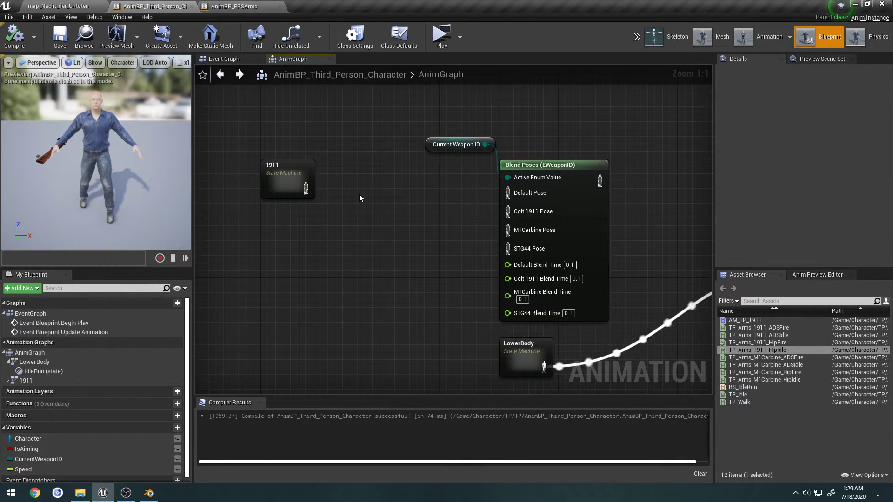
right_click(359, 194)
type("slot")
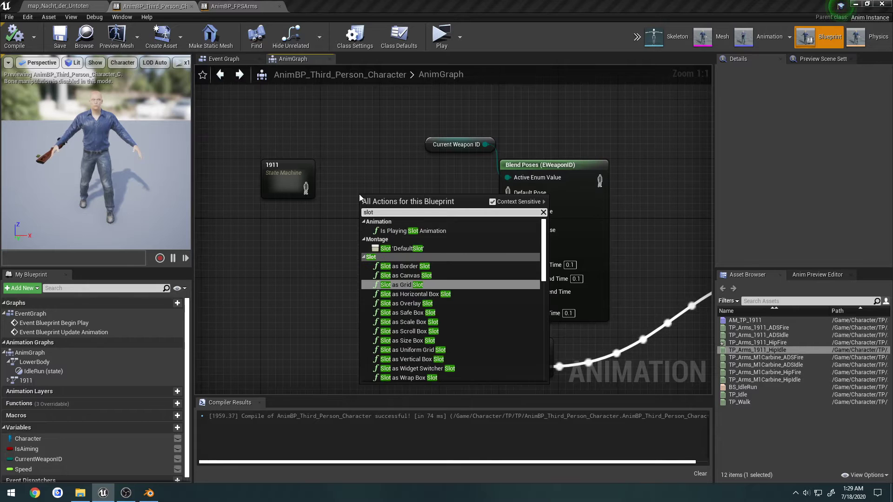
key("Up")
key("Up")
key("Up")
key("Up")
key("Return")
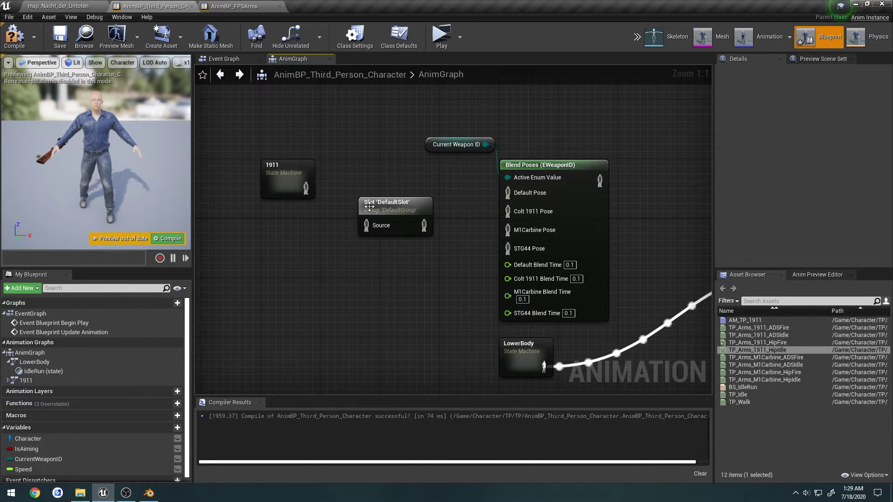
left_click_drag(370, 207, 306, 188)
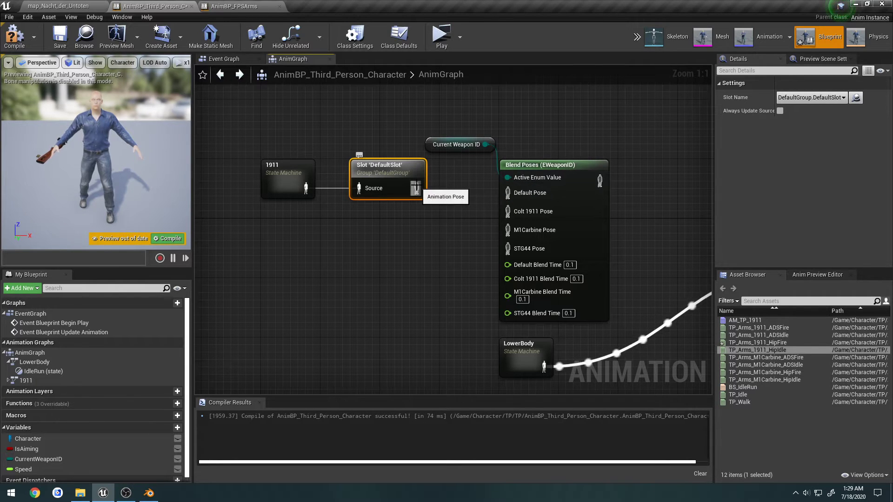
left_click_drag(417, 190, 531, 214)
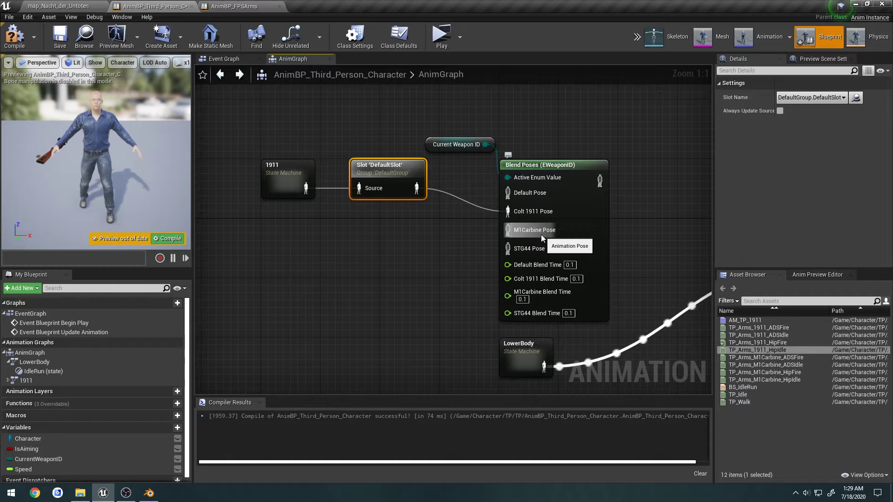
Connect the Blend Poses (EWeaponID) output to the Output Pose result in place of LowerBody, and compile and save the blueprint
right_click_drag(648, 219, 463, 197)
left_click_drag(414, 157, 634, 243)
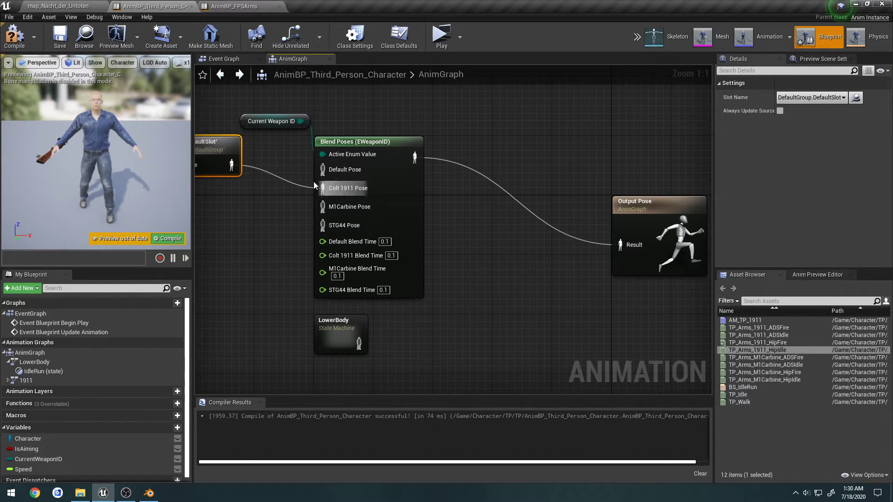
left_click(26, 46)
left_click(55, 40)
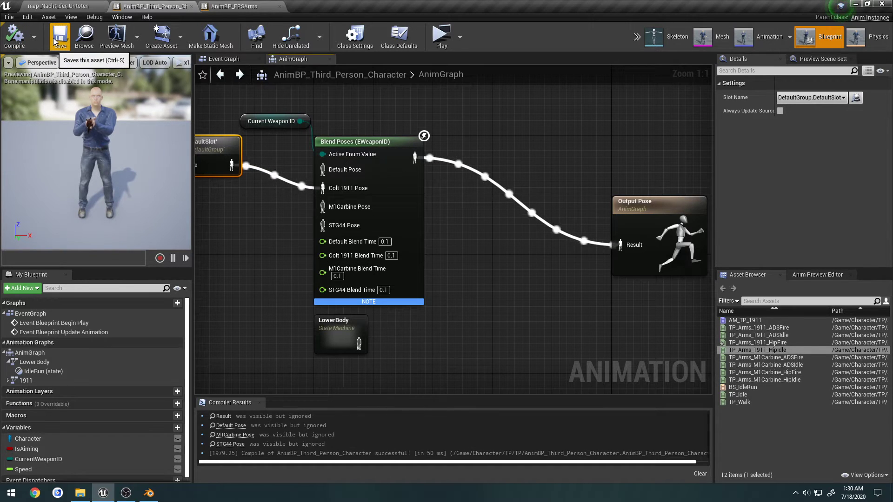
right_click_drag(206, 160, 316, 166)
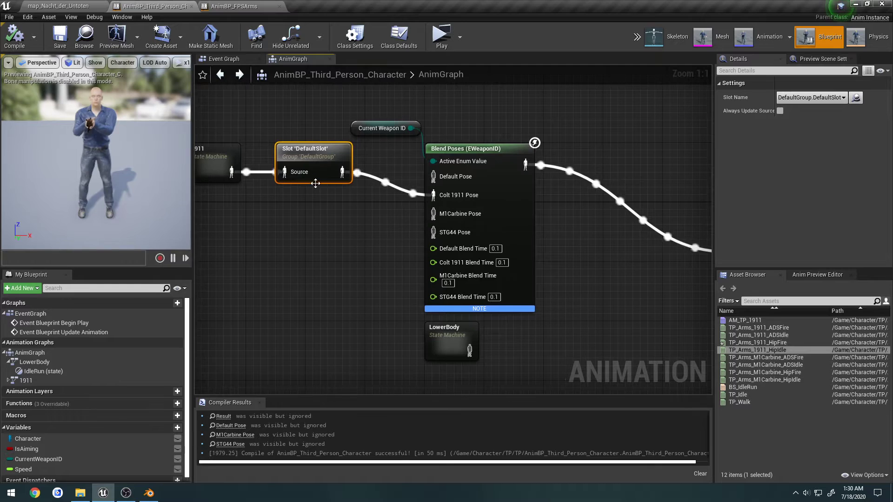
Play-test the map and move the client character in front of the server view to check its third-person 1911 pose
left_click(69, 6)
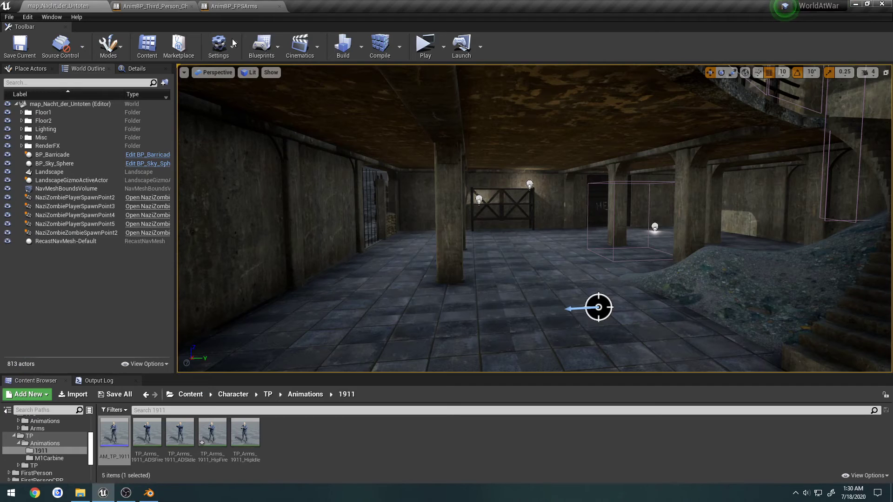
left_click(421, 45)
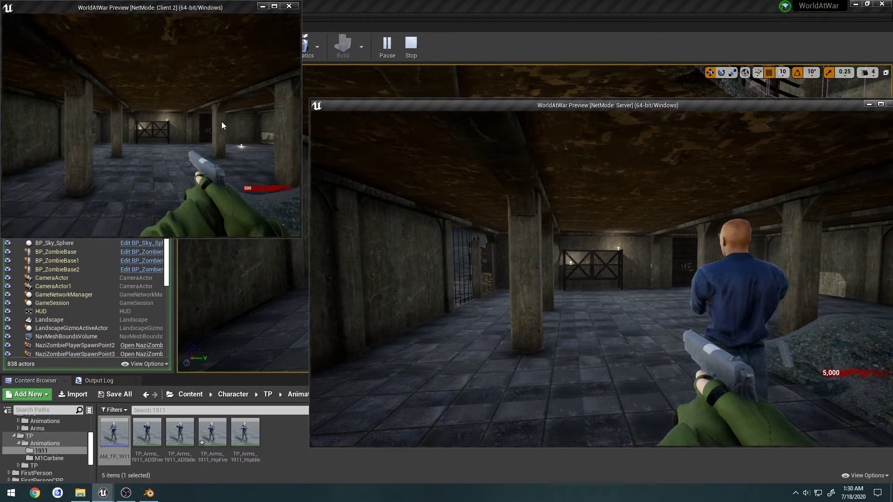
left_click(222, 125)
key("w")
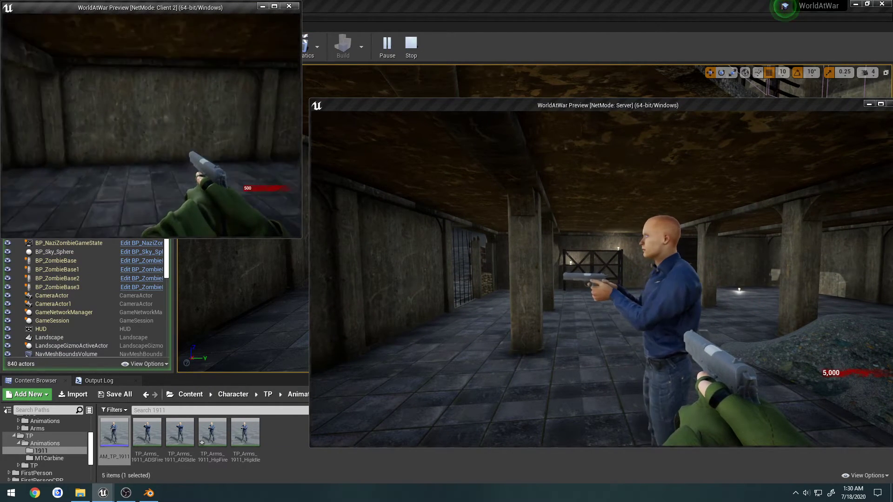
key("Escape")
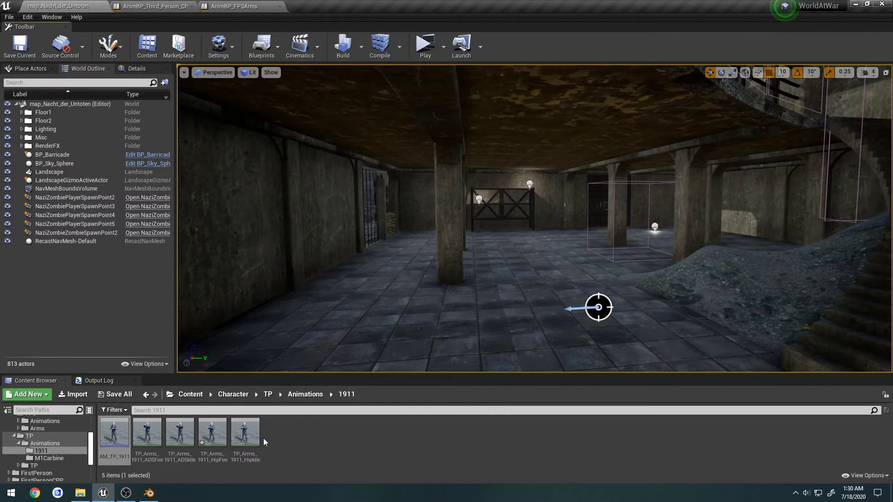
Inspect the weaponGrip bone and its s_weaponSocket in the Third_Person_Character skeleton, and close the skeleton
left_click(305, 394)
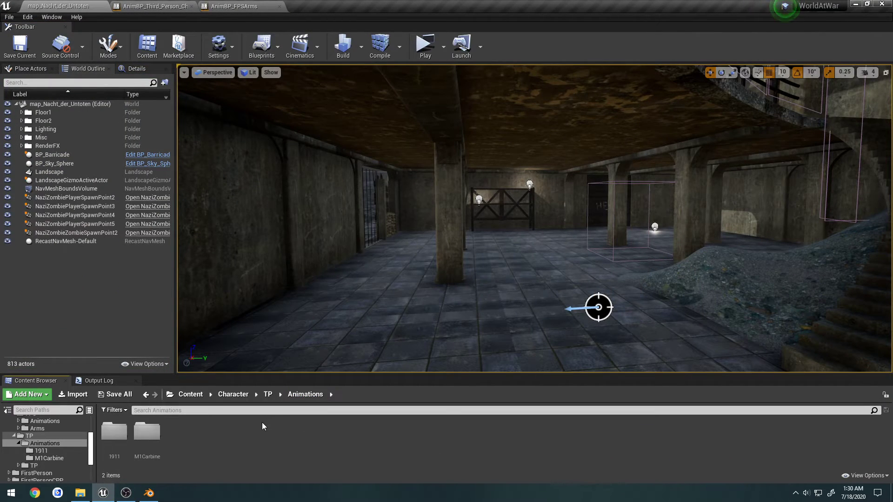
left_click(268, 395)
double_click(147, 432)
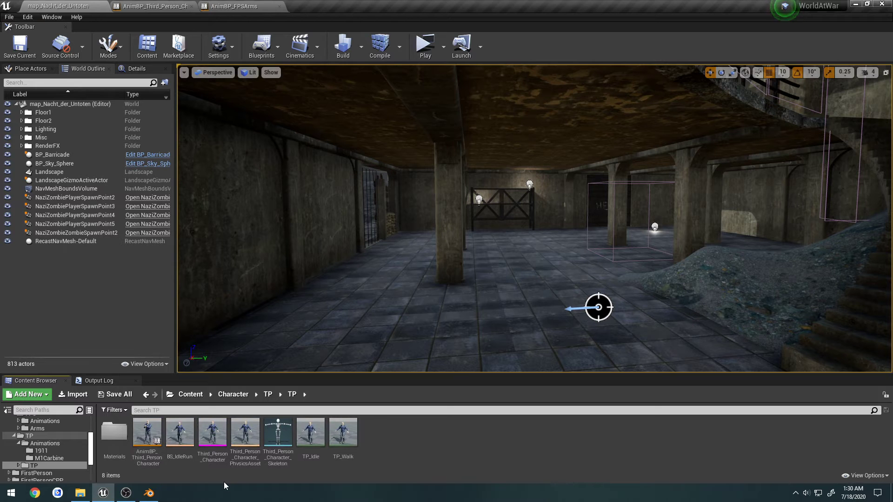
left_click(279, 433)
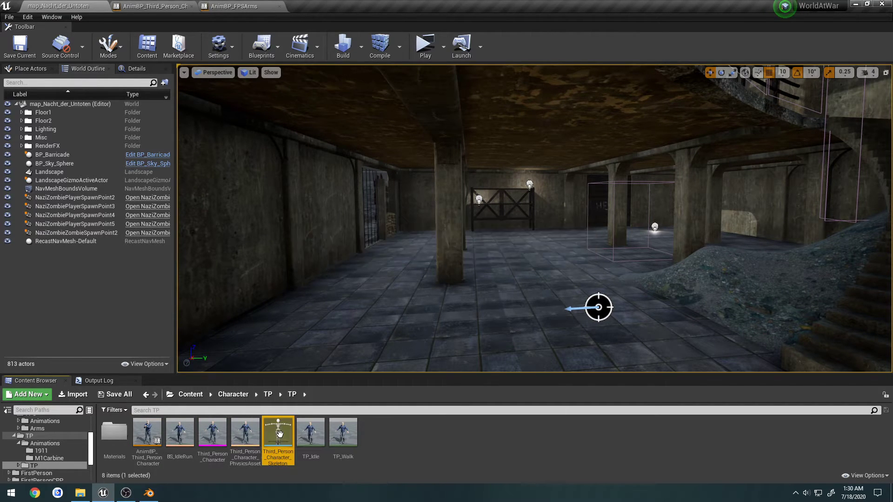
double_click(279, 433)
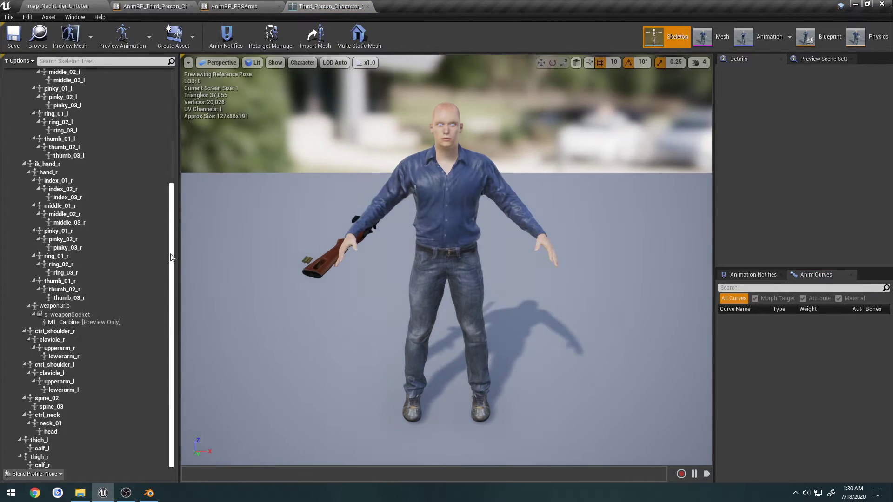
left_click(66, 307)
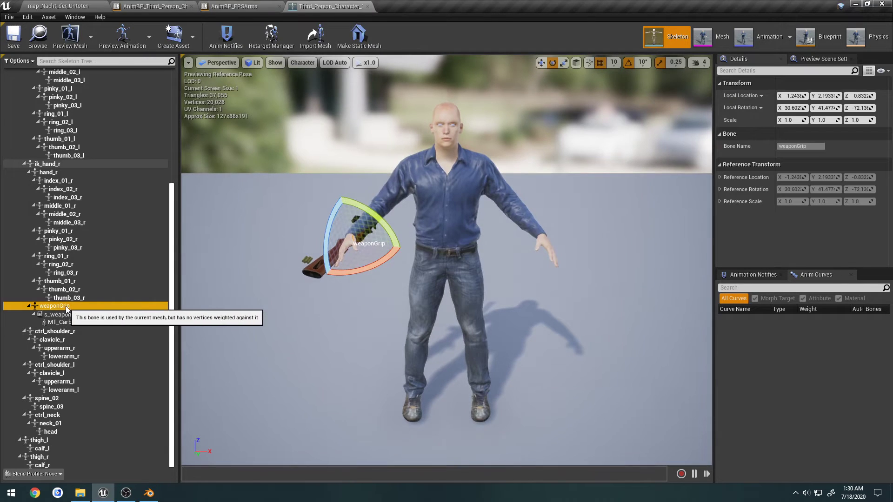
right_click(66, 308)
left_click(52, 316)
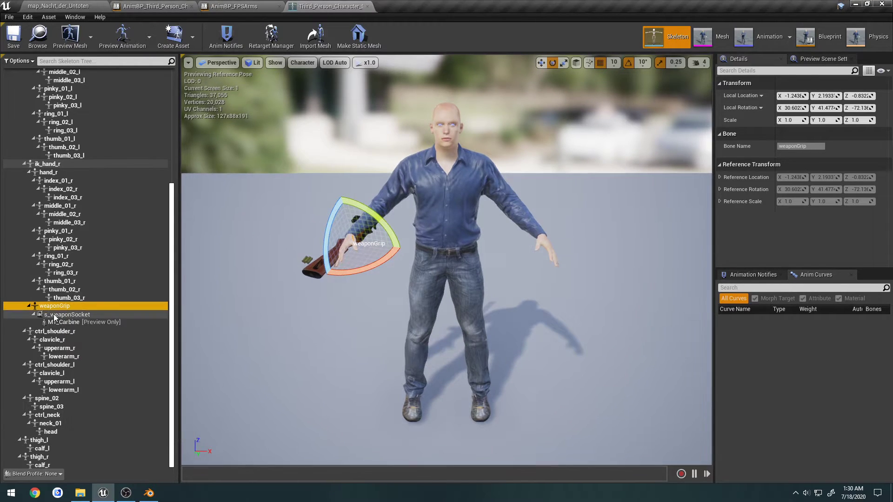
left_click(54, 316)
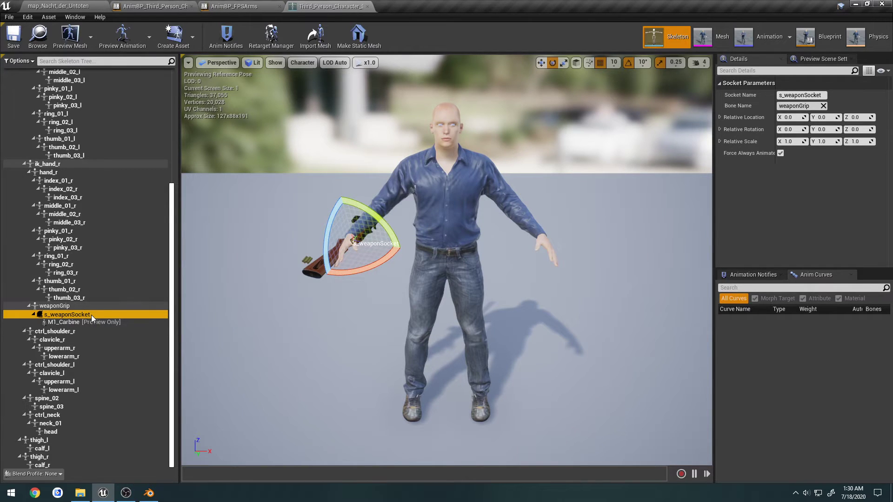
left_click(366, 6)
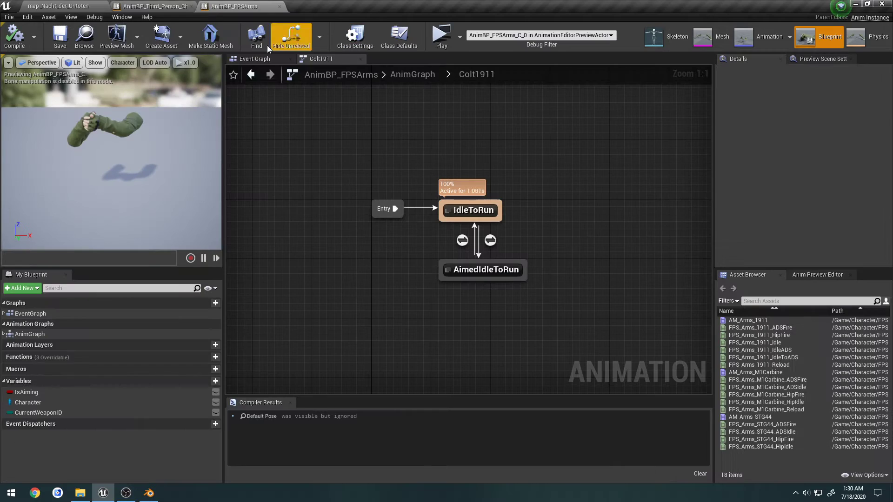
left_click(59, 6)
left_click(9, 16)
left_click(38, 97)
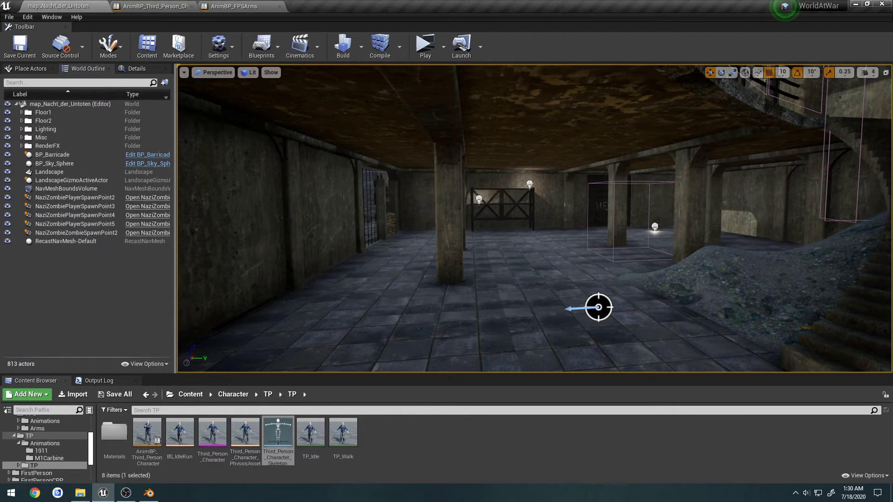
Run the multiplayer preview again, with the server window moved clear of the client, and walk and turn the client character
left_click(154, 6)
right_click_drag(358, 263, 354, 254)
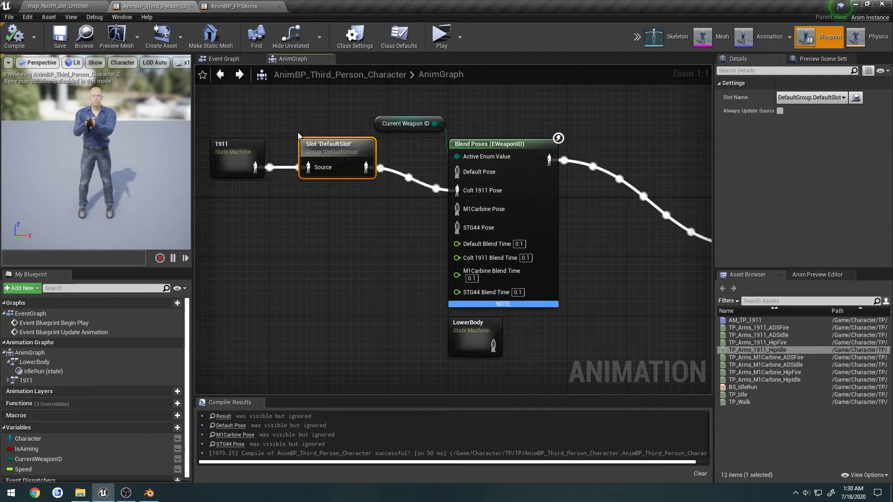
left_click(73, 5)
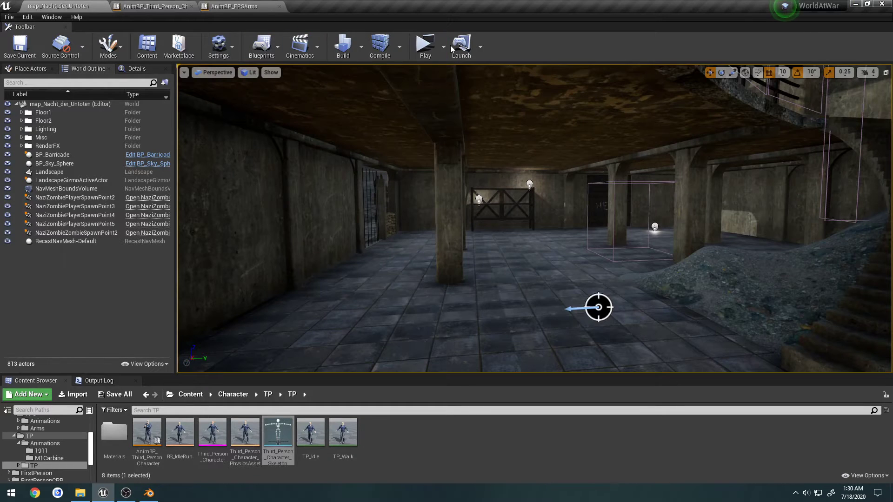
left_click(425, 46)
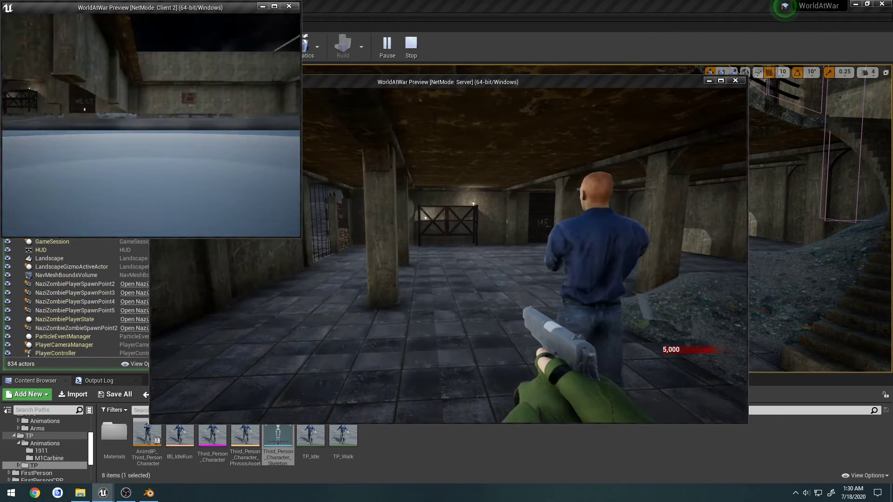
left_click_drag(388, 82, 504, 107)
left_click(241, 121)
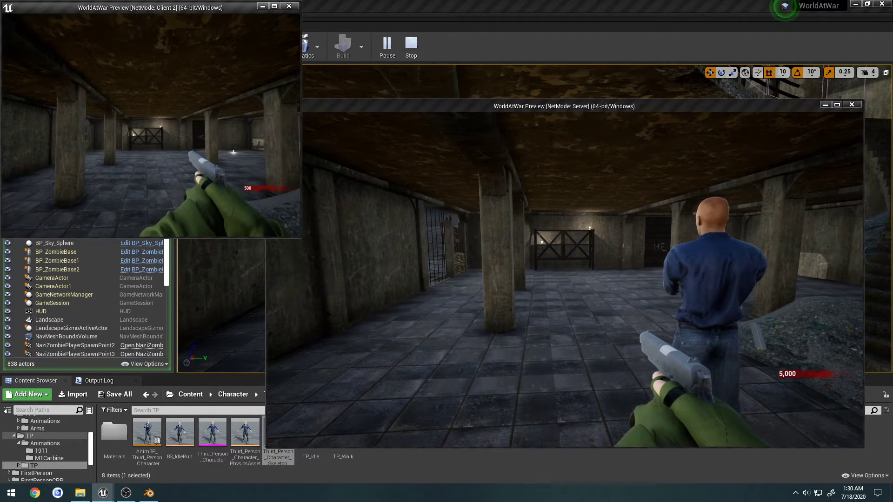
key("w")
key("w")
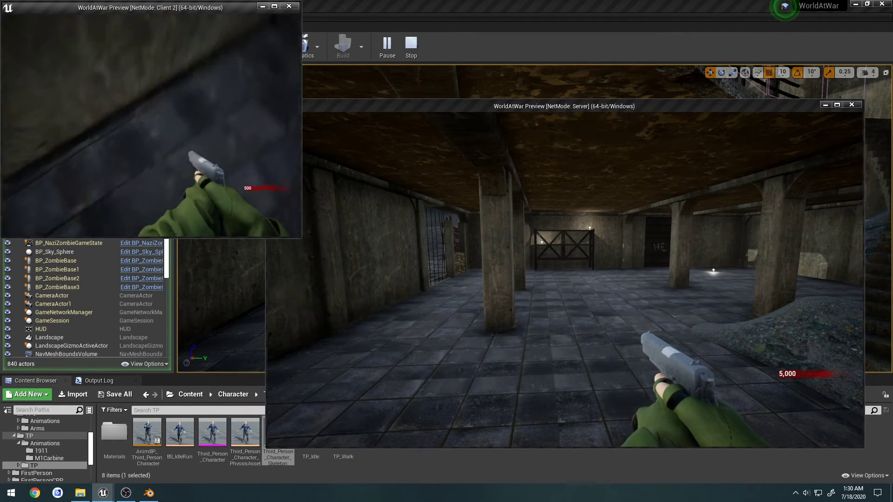
key("w")
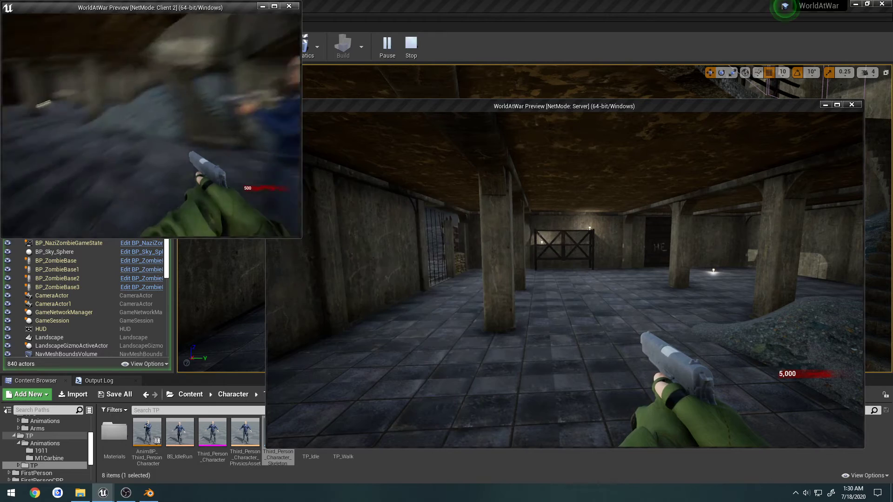
key("Escape")
Return to the AnimGraph of AnimBP_Third_Person_Character and open the node search in the empty area beside LowerBody
left_click(148, 5)
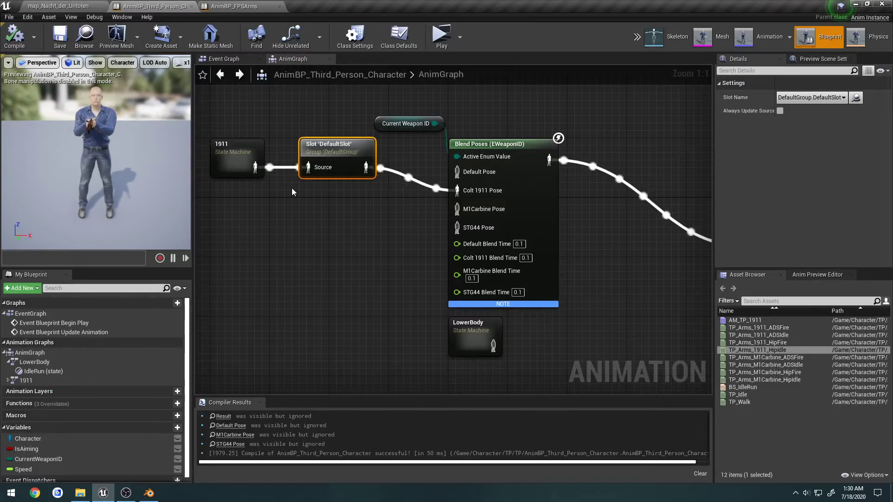
right_click_drag(375, 224, 282, 141)
right_click_drag(496, 256, 464, 224)
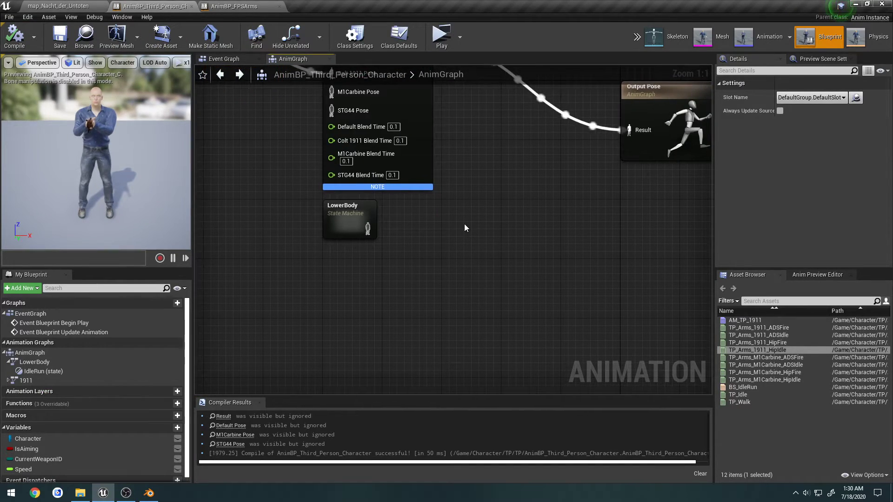
right_click(464, 225)
type("blendby")
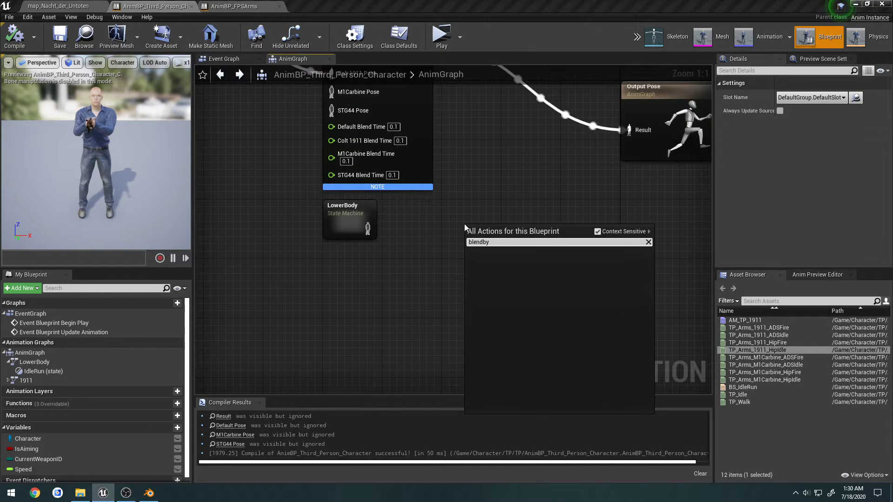
type("bone")
key("BackSpace")
key("BackSpace")
key("BackSpace")
key("BackSpace")
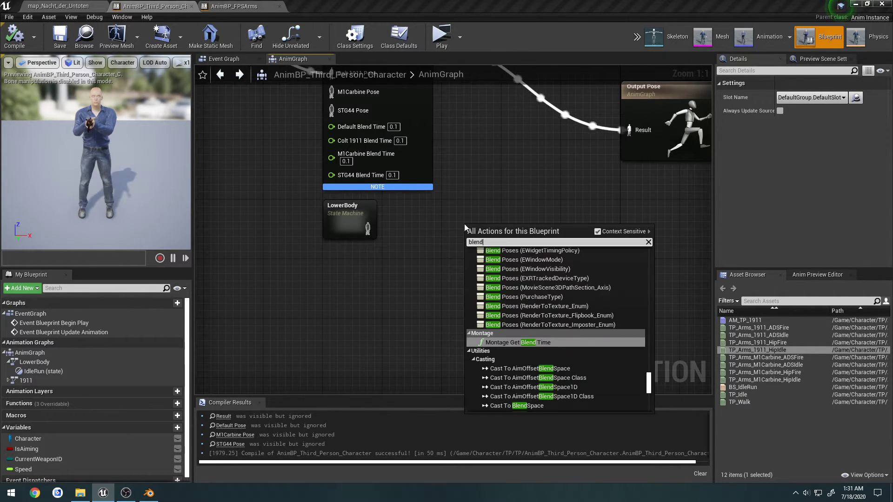
key("BackSpace")
key("BackSpace")
type("b")
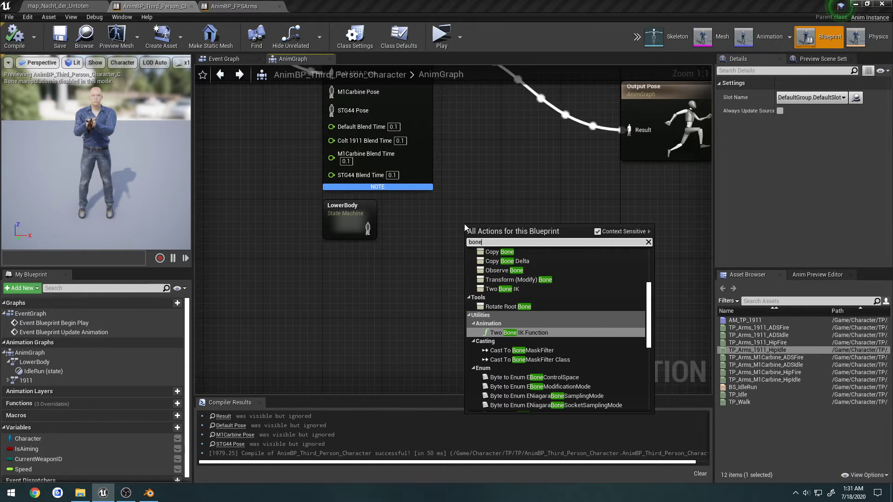
type("lend")
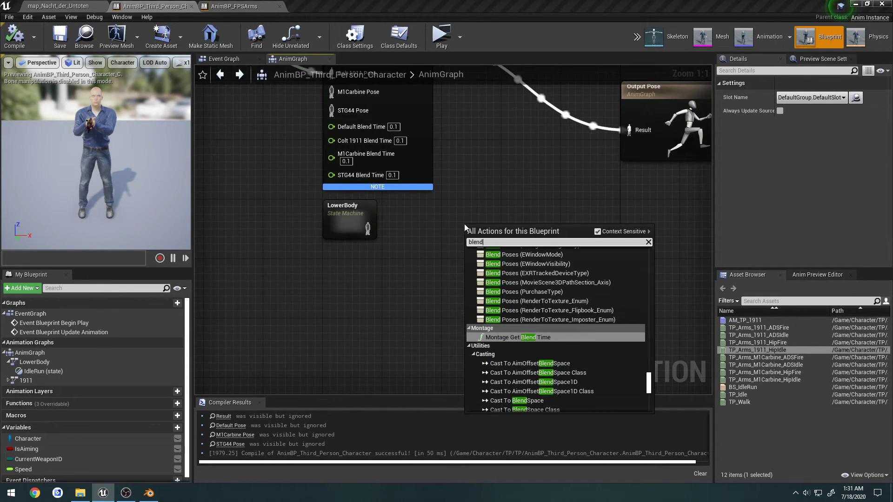
type("posesby")
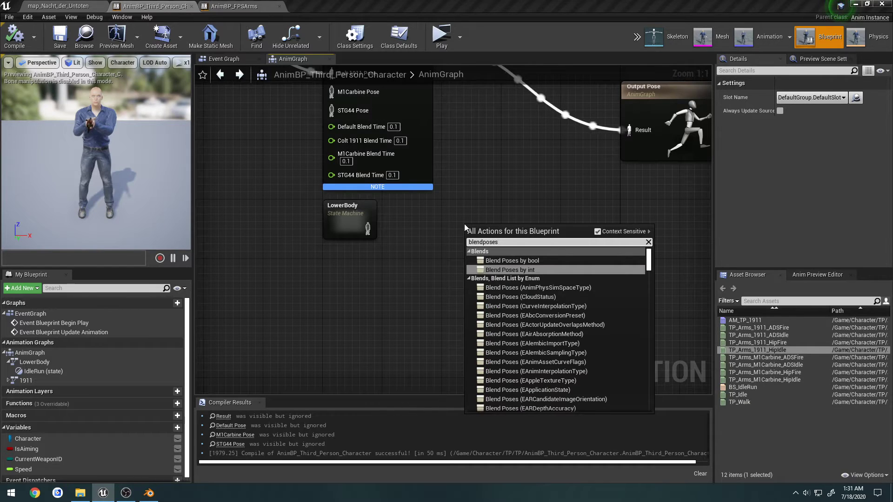
key("BackSpace")
key("BackSpace")
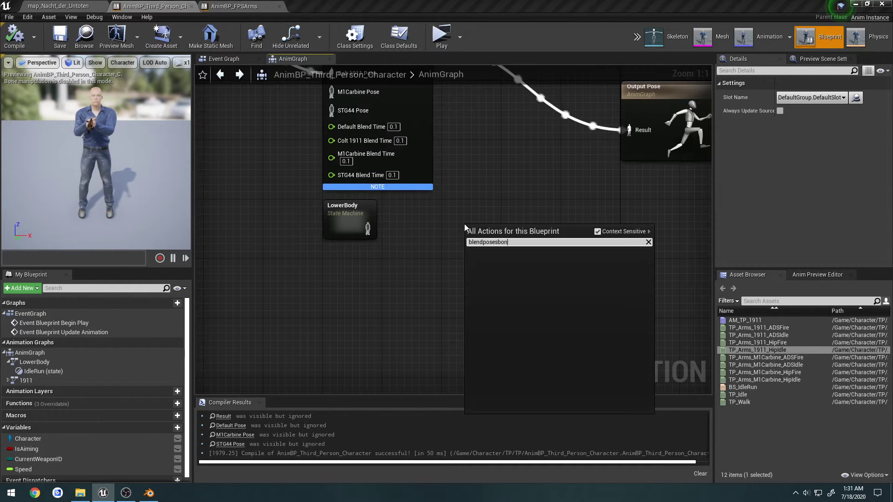
key("BackSpace")
key("BackSpace")
key("BackSpace")
key("BackSpace")
key("BackSpace")
key("BackSpace")
key("BackSpace")
key("BackSpace")
key("BackSpace")
Add a Layered blend per bone node next to Blend Poses (EWeaponID), and move LowerBody above Blend Poses
type("layered")
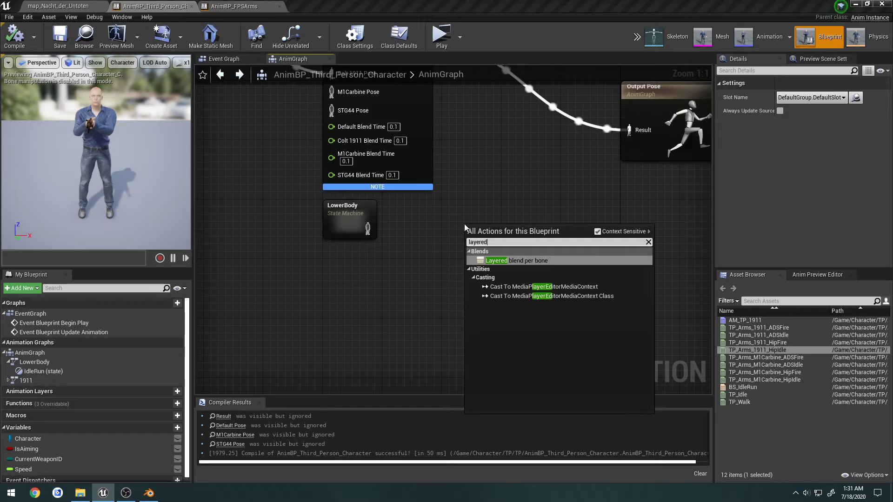
key("Return")
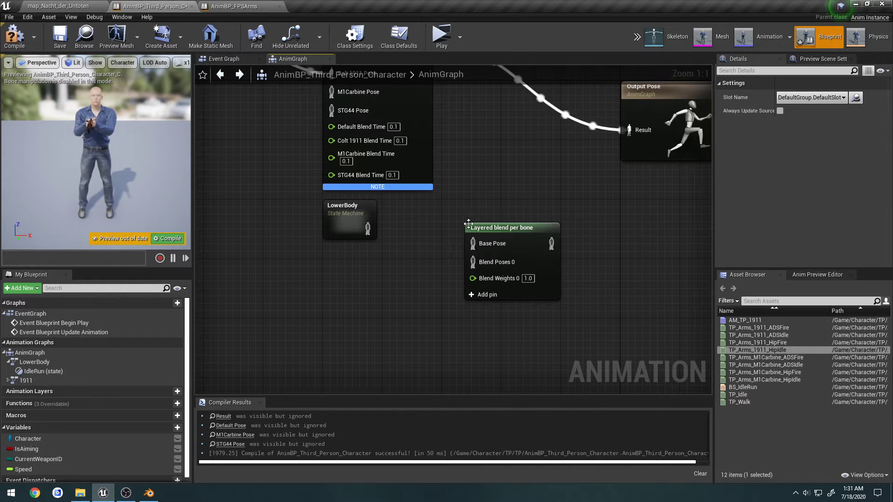
left_click_drag(489, 229, 489, 151)
right_click_drag(489, 151, 499, 221)
left_click_drag(499, 220, 505, 221)
left_click_drag(364, 285, 489, 152)
right_click_drag(490, 153, 488, 247)
left_click_drag(479, 226, 365, 153)
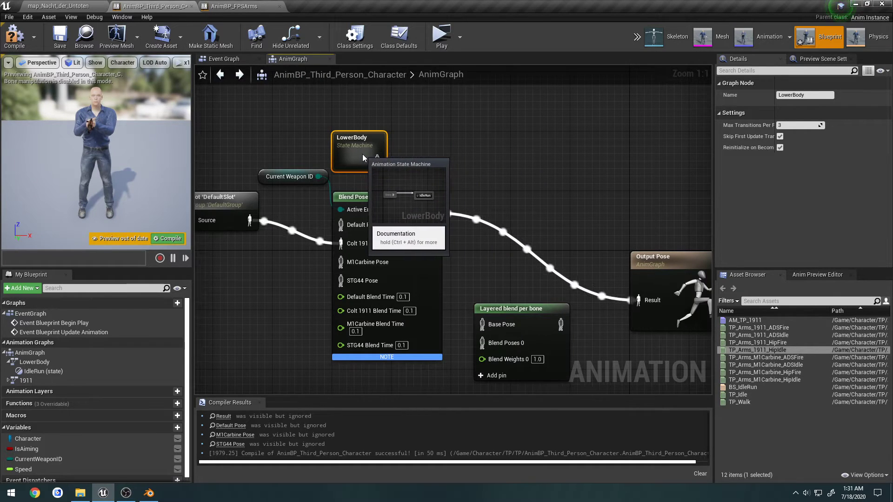
left_click_drag(518, 303, 515, 195)
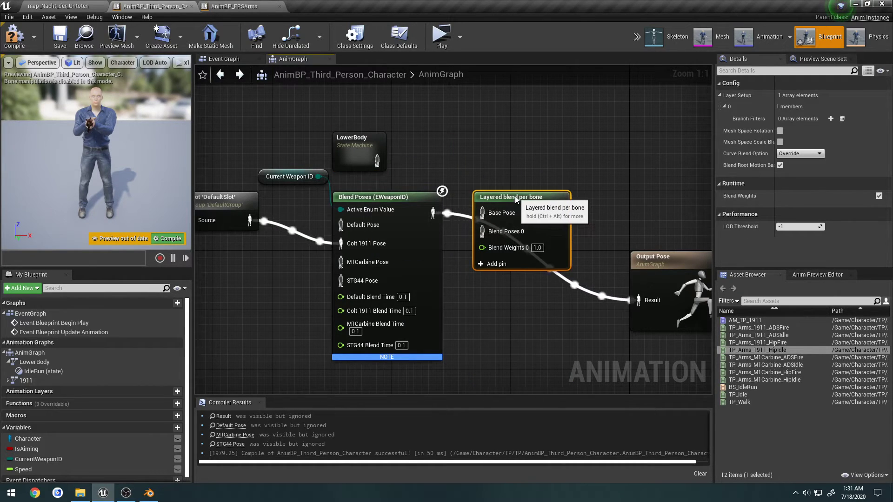
Connect LowerBody to Base Pose, Blend Poses (EWeaponID) to Blend Poses 0, and the layered blend to the Output Pose result
right_click_drag(560, 213, 465, 205)
left_click_drag(465, 205, 552, 295)
left_click(302, 204)
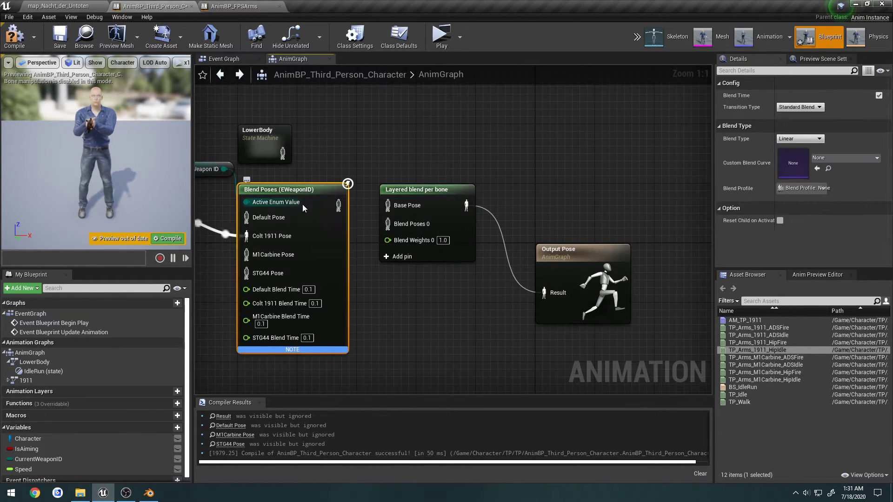
right_click_drag(302, 204, 318, 196)
left_click_drag(358, 200, 419, 220)
left_click_drag(298, 145, 366, 159)
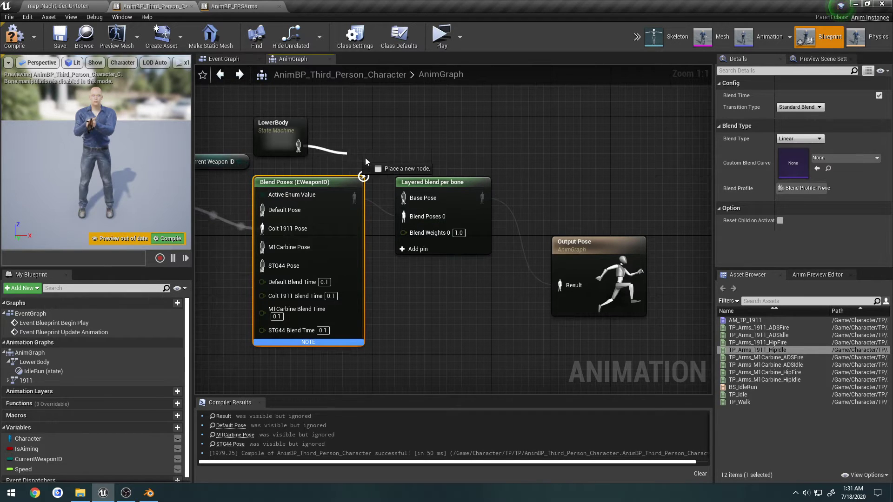
left_click_drag(422, 195, 421, 196)
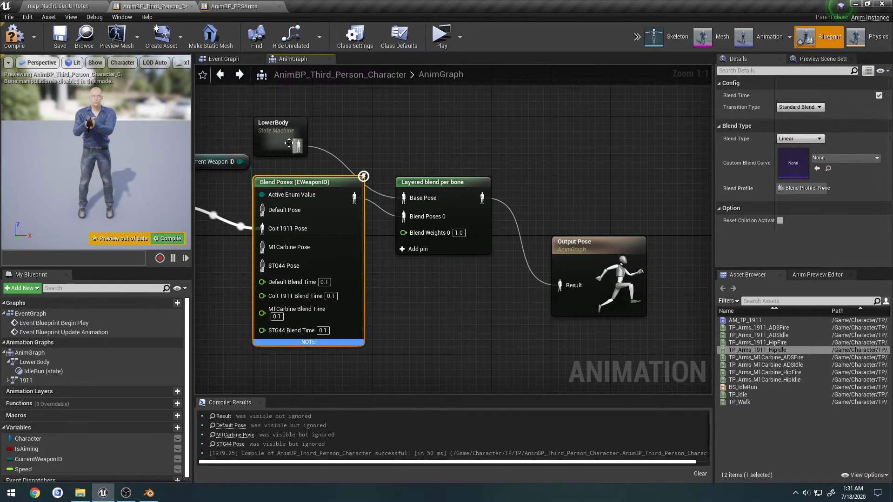
left_click_drag(282, 129, 339, 131)
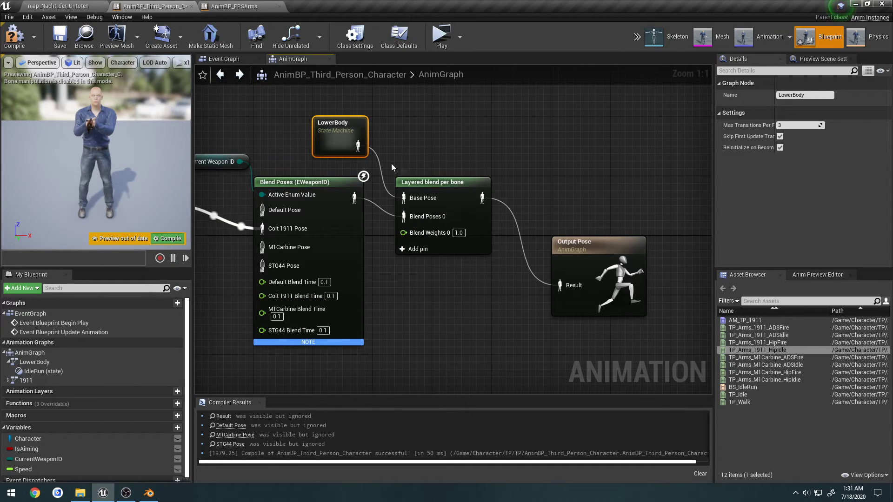
left_click(440, 145)
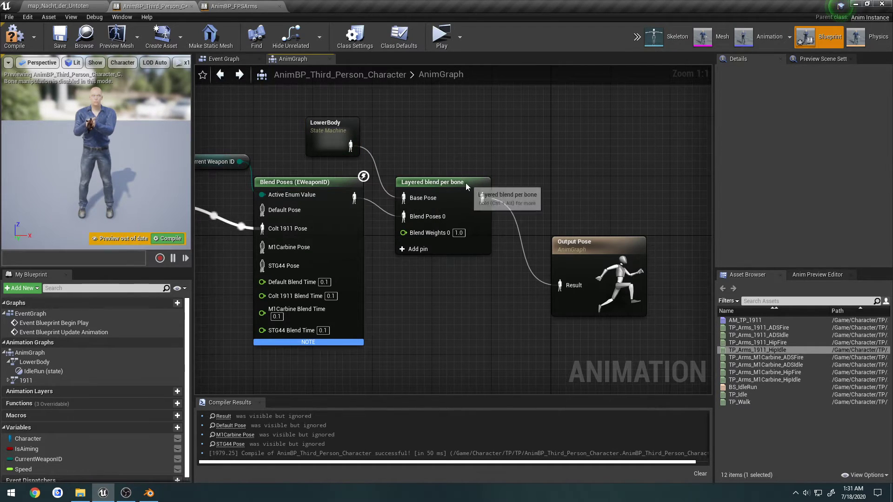
Add one branch filter to layer 0 of the Layered blend per bone node and expand its settings
left_click(444, 183)
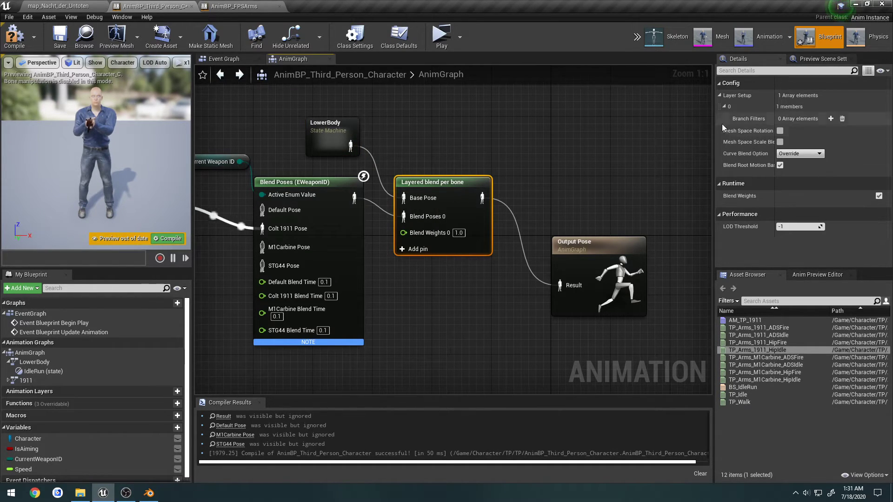
left_click(724, 106)
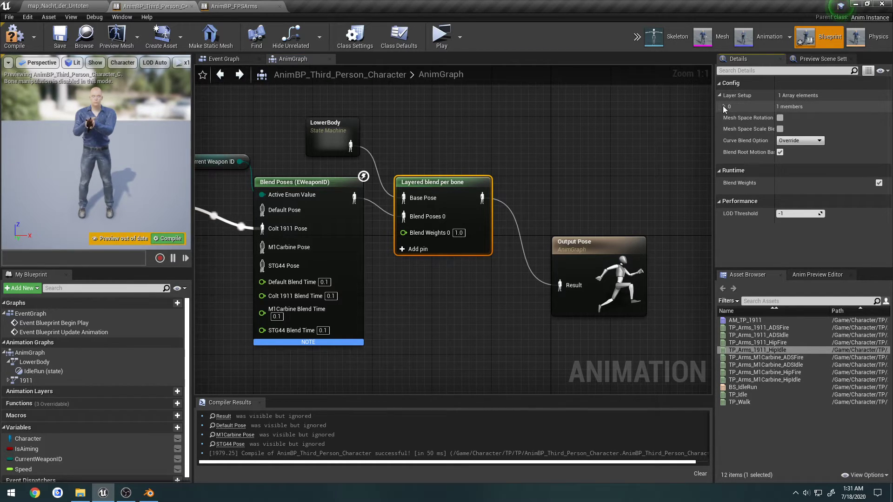
left_click(723, 106)
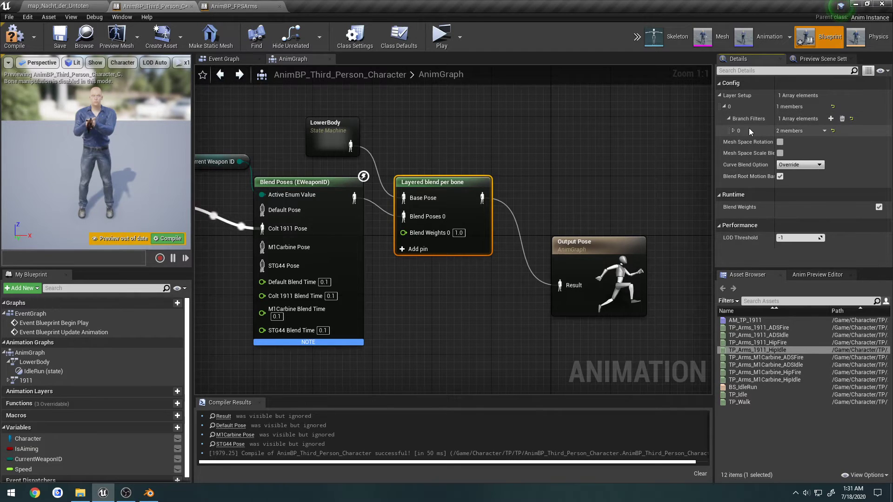
left_click(733, 131)
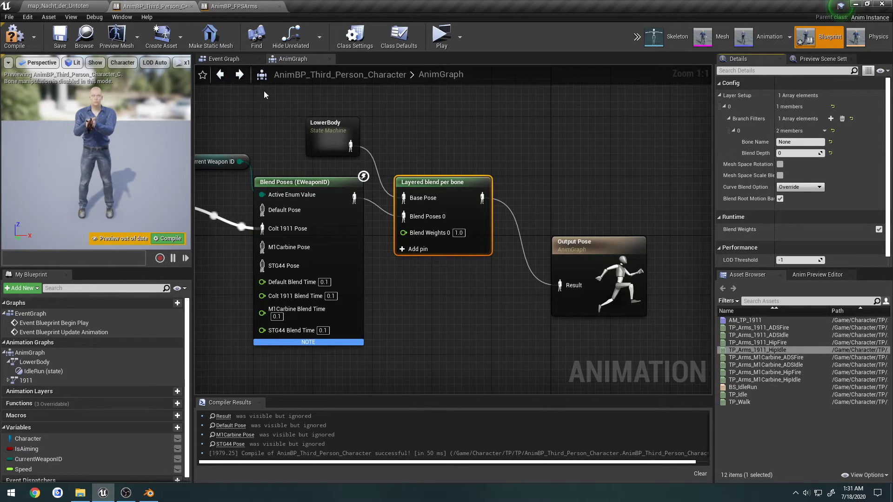
Test-rotate the pelvis and spine_01 bones in the character skeleton to see which body parts they move, undoing each rotation
left_click(666, 42)
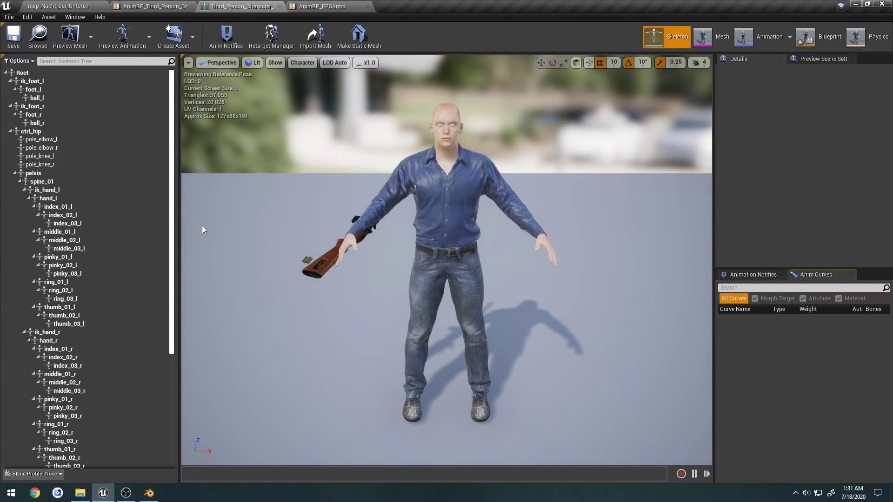
left_click(73, 173)
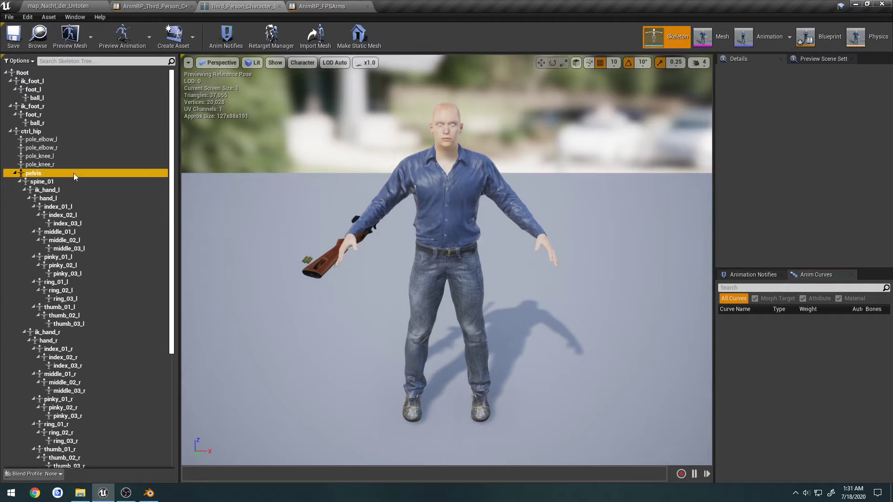
mouse_move(491, 276)
left_mouse_down()
mouse_move(500, 259)
mouse_move(492, 277)
left_mouse_up()
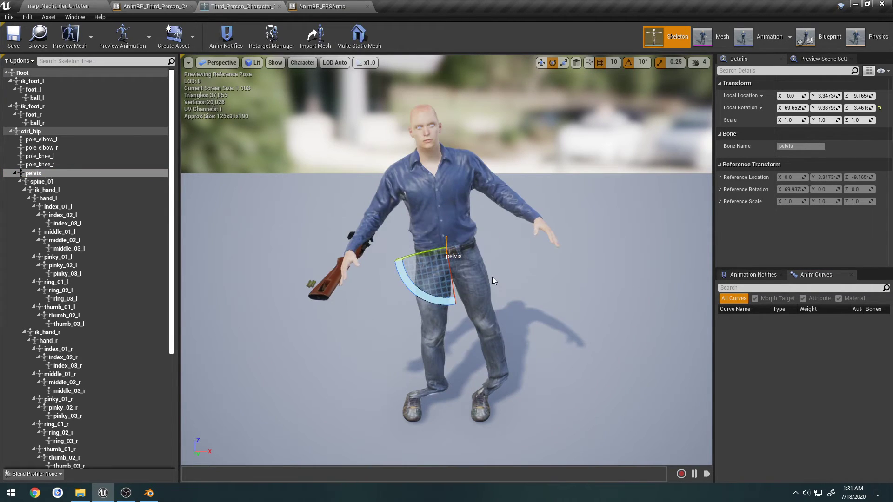
key("ctrl+z")
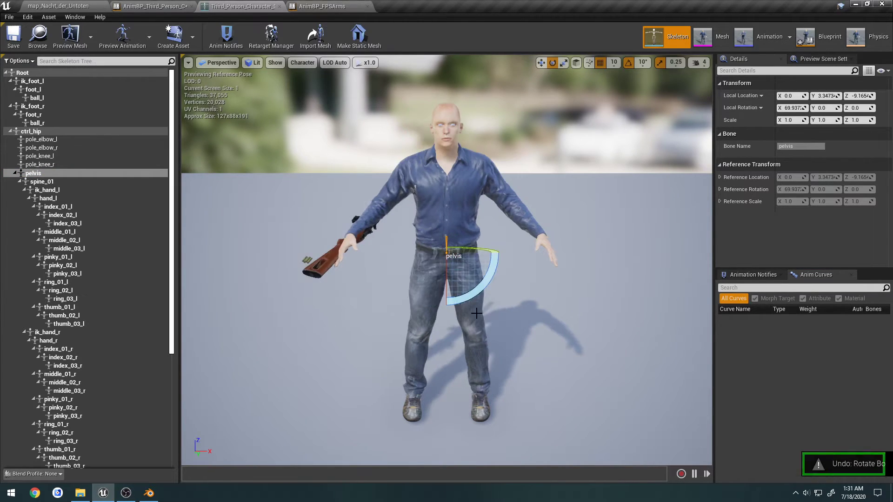
left_click(58, 181)
left_click_drag(502, 244, 491, 203)
right_click_drag(484, 232, 468, 275)
mouse_move(436, 337)
left_mouse_down()
mouse_move(460, 333)
mouse_move(429, 331)
left_mouse_up()
key("ctrl+z")
key("ctrl+z")
right_click_drag(430, 297, 535, 298)
Set the branch filter's bone name to spine_01 in the Animation Blueprint, and compile and save it
left_click(279, 6)
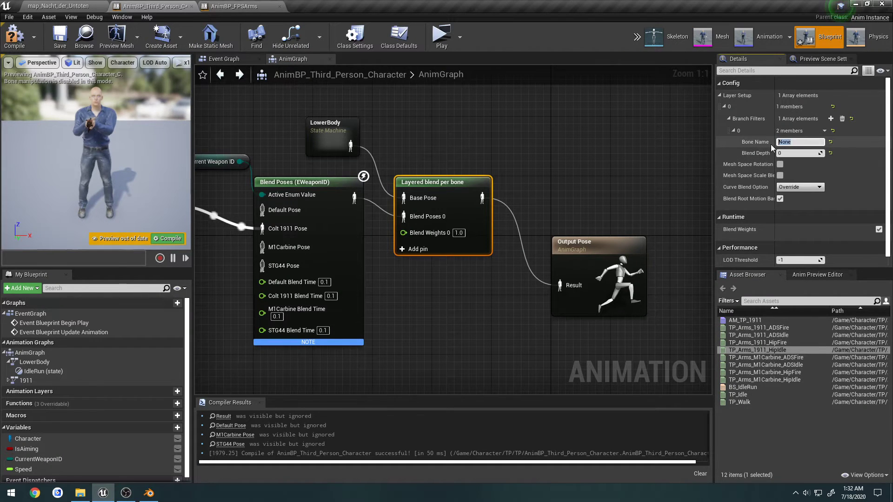
type("spine_01")
left_click(14, 37)
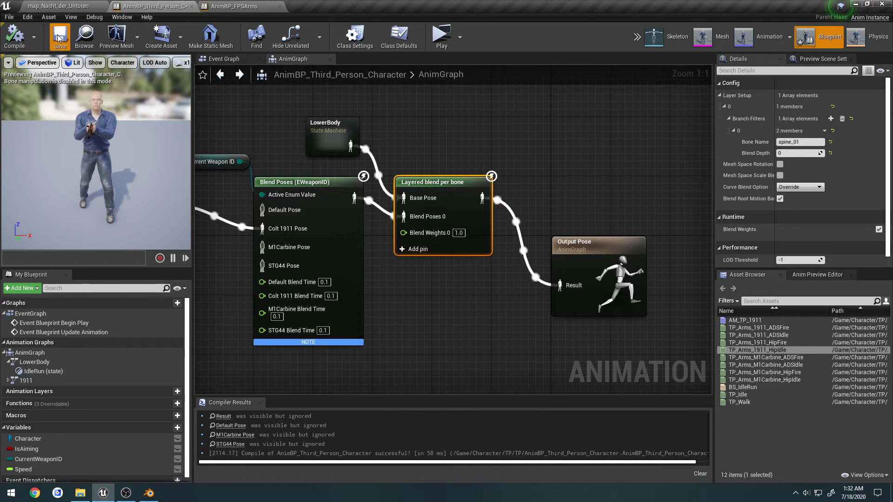
left_click(59, 39)
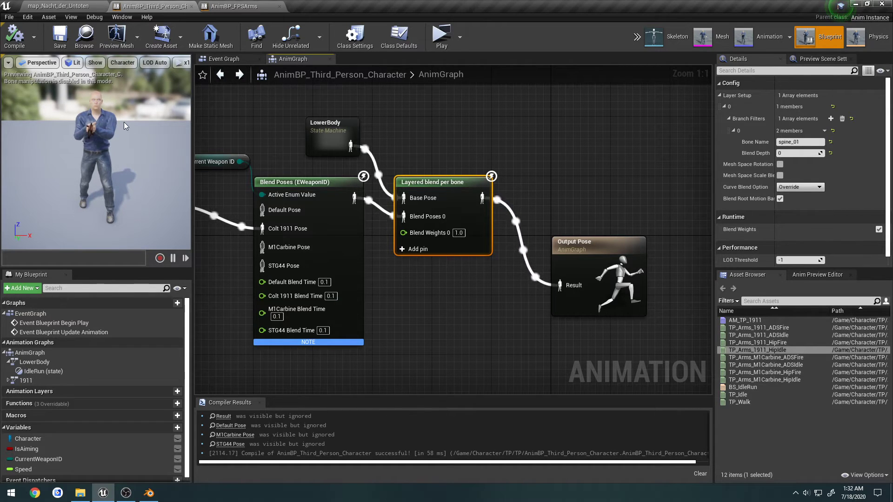
Run the multiplayer preview from the map and move the server window clear of the client, giving the client control
left_click(71, 5)
left_click(425, 45)
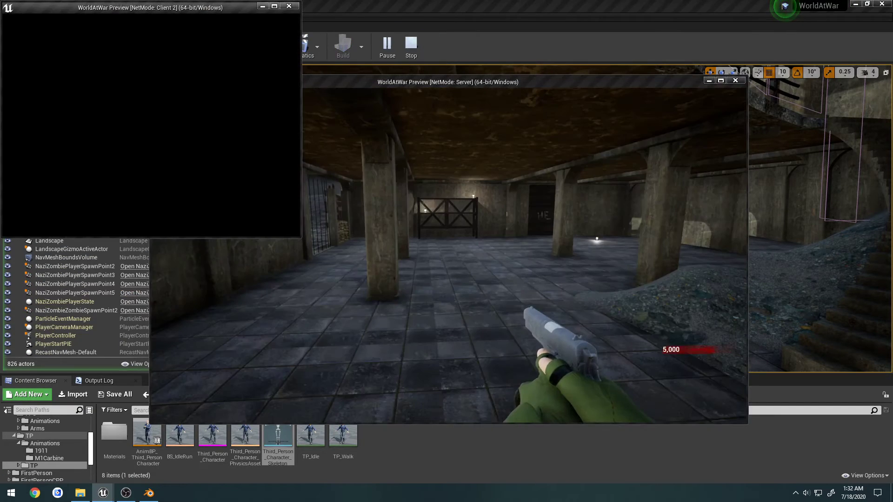
key("alt+Tab")
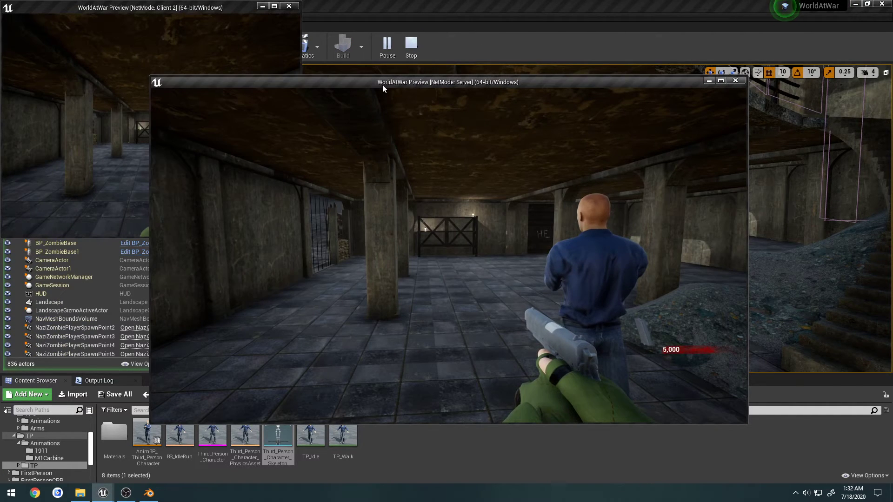
left_click_drag(382, 85, 532, 144)
left_click(267, 93)
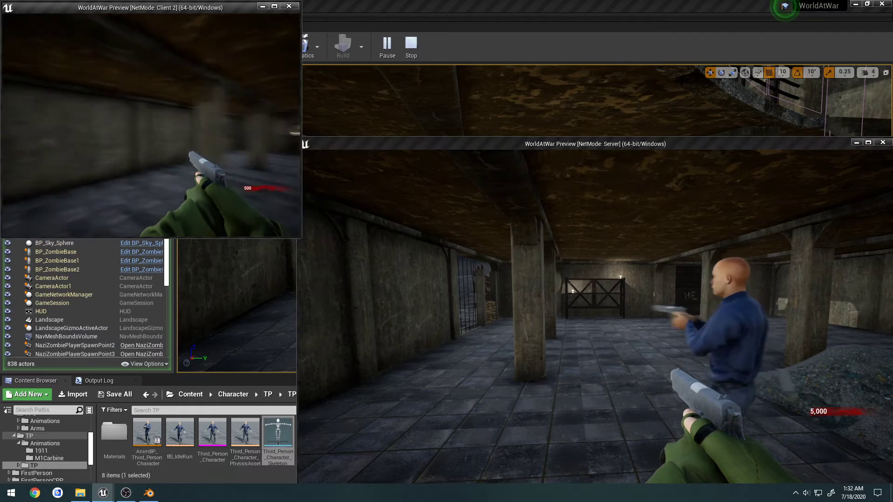
Walk the client character in front of the server view and aim the 1911 repeatedly to check its blended third-person pose
key("w")
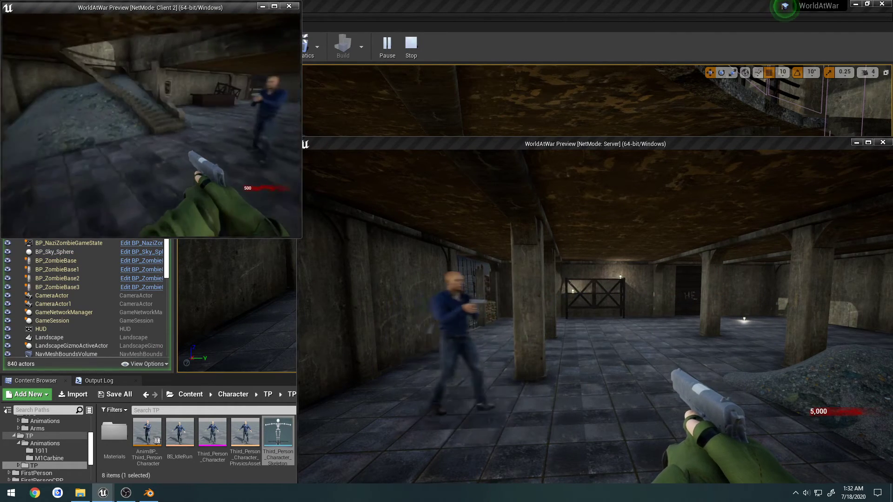
key("w")
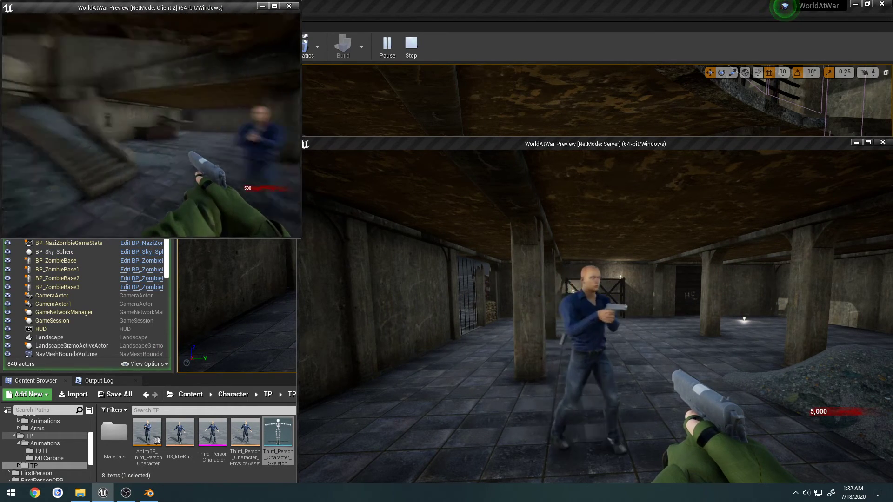
right_click(151, 126)
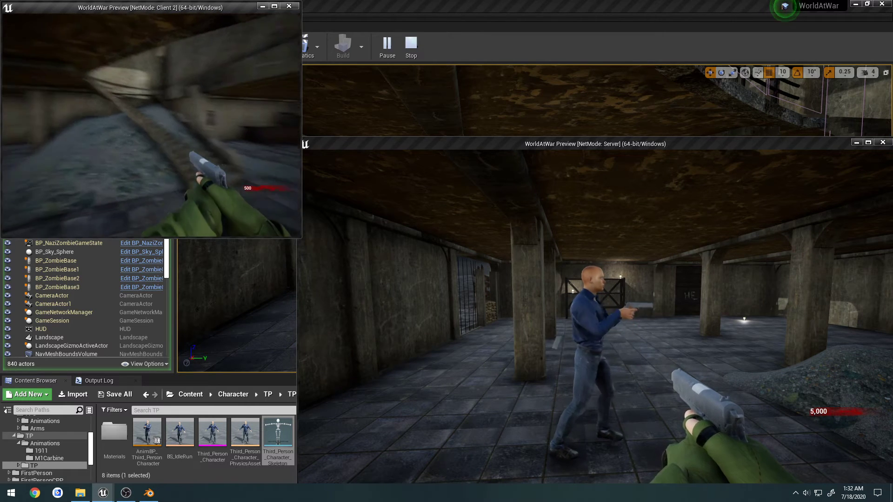
right_click(151, 126)
right_click(152, 125)
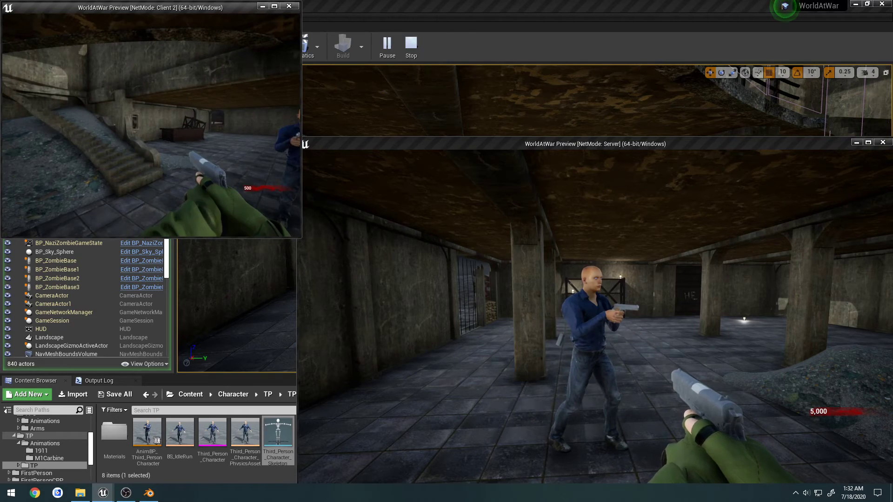
End the preview, feed TP_Arms_1911_ADSIdle into the output pose of the 1911 state machine's ADSIdle state, and compile and save the blueprint
key("Escape")
left_click(160, 5)
right_click_drag(297, 180, 482, 181)
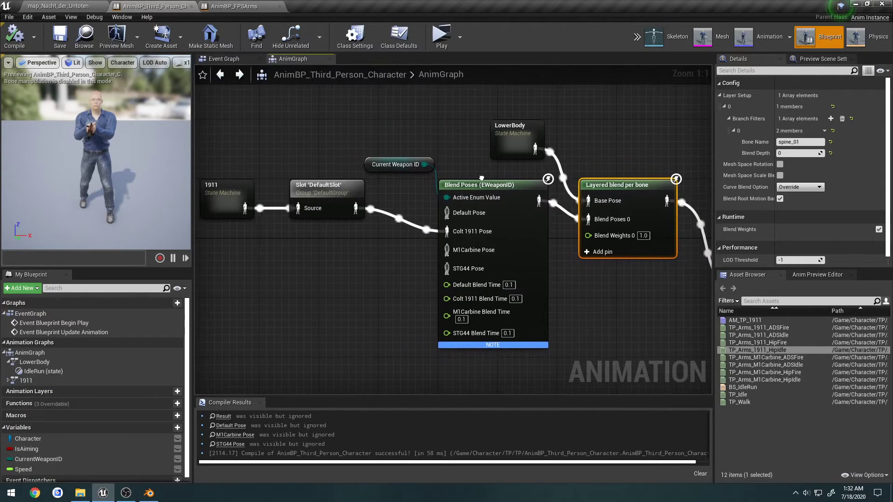
right_click_drag(234, 188, 292, 192)
double_click(292, 192)
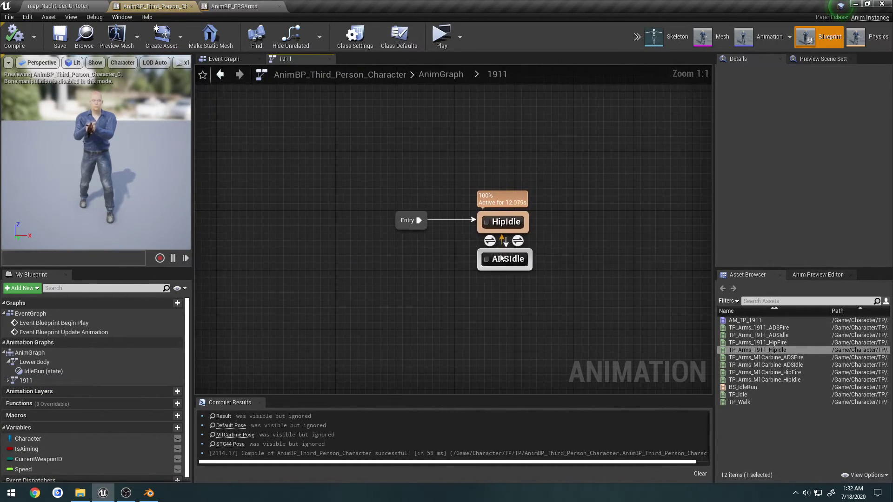
double_click(507, 258)
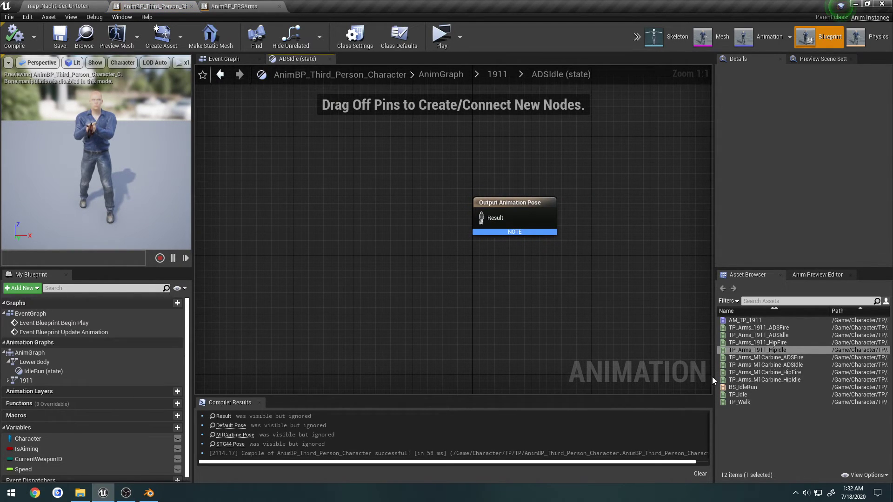
left_click(744, 336)
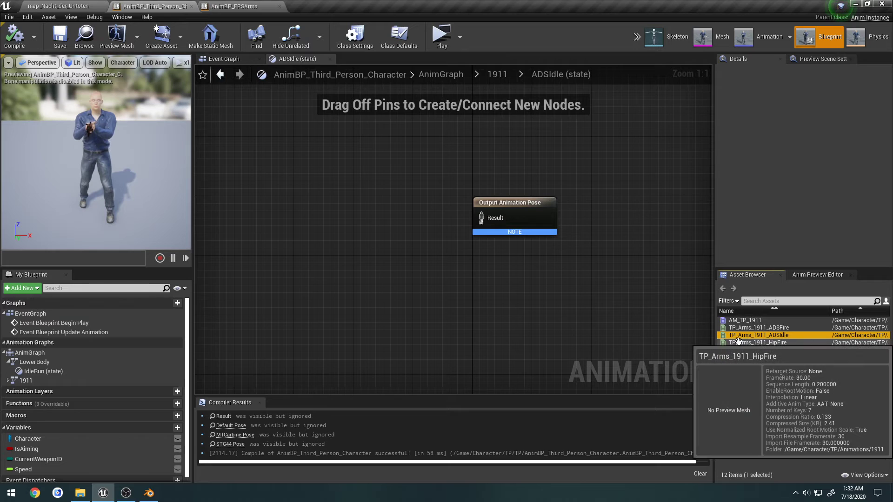
left_click_drag(742, 335, 369, 201)
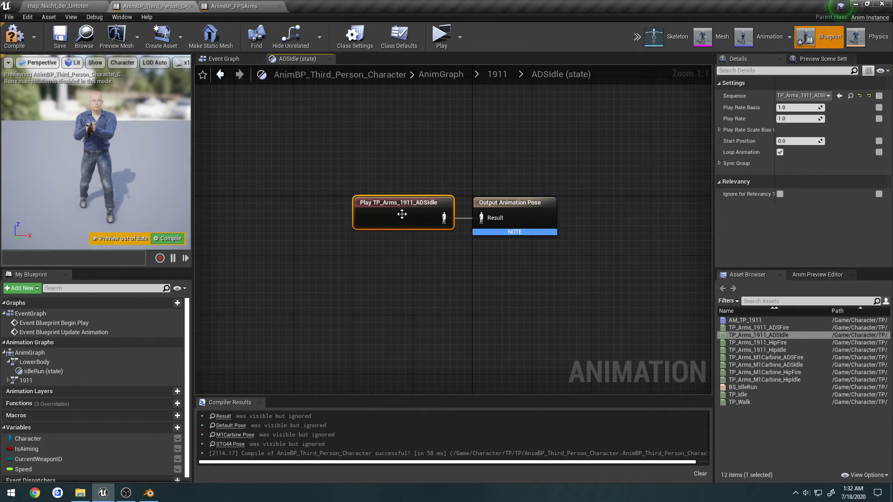
double_click(459, 174)
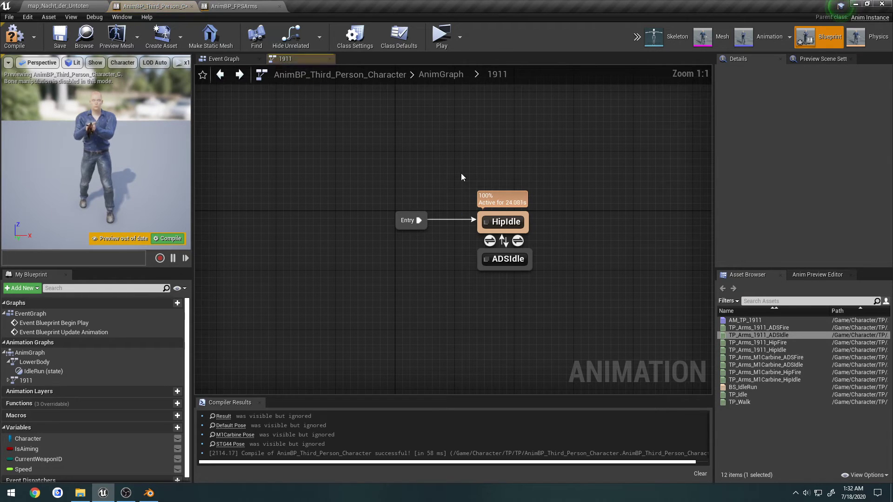
Run the multiplayer preview from the map, move the server window clear of the client, and give the client control
left_click(65, 6)
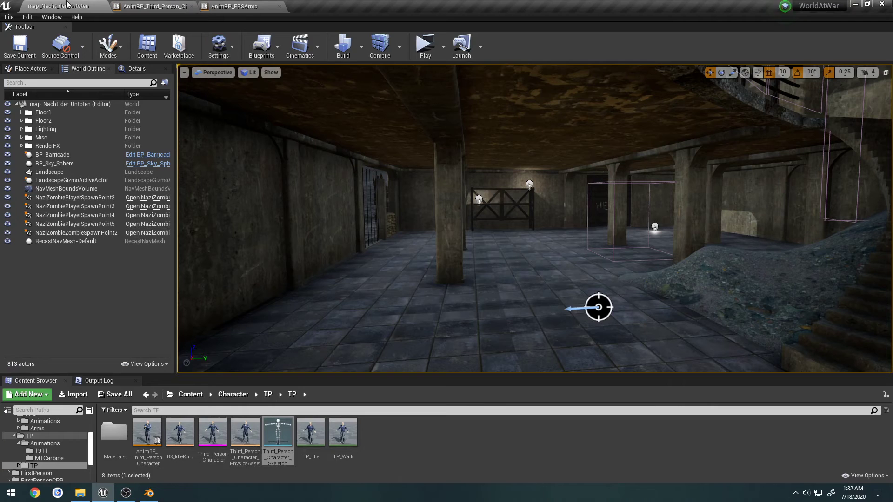
left_click(425, 52)
key("alt+Tab")
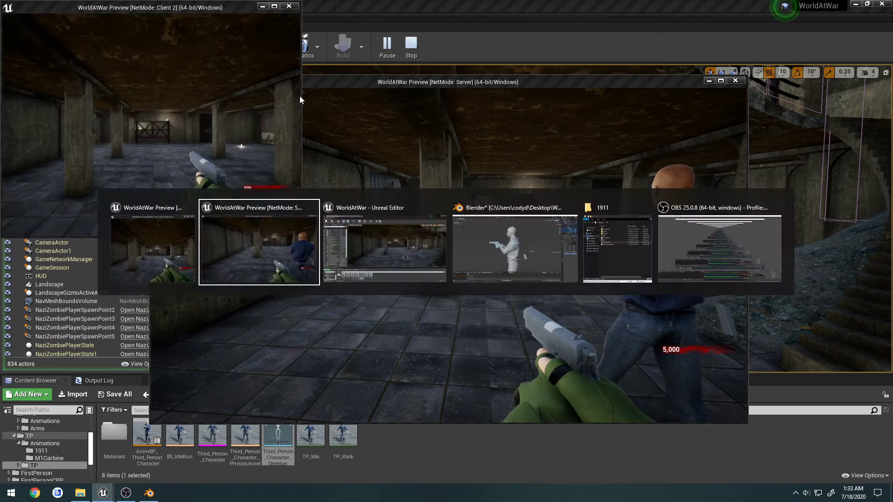
left_click_drag(359, 83, 504, 143)
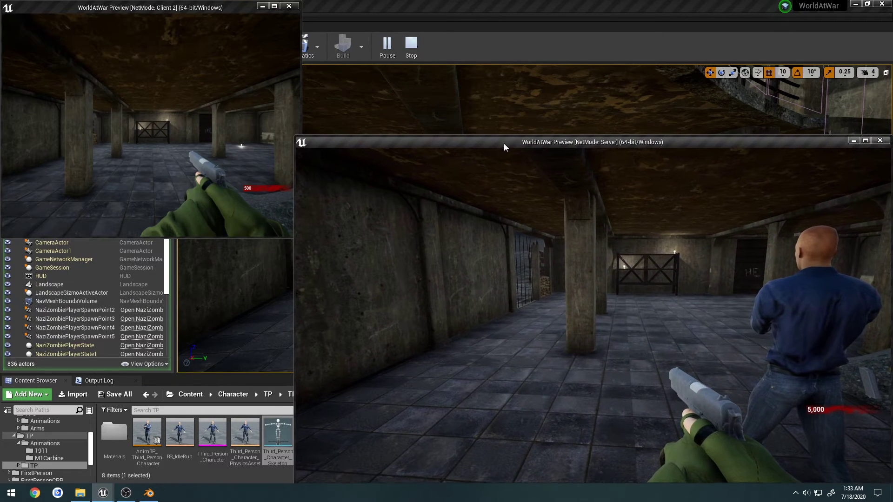
left_click(205, 121)
Walk the client into the server view, repeatedly aim, fire and reload the 1911 to check its third-person poses, and end the preview
key("w")
right_click(152, 126)
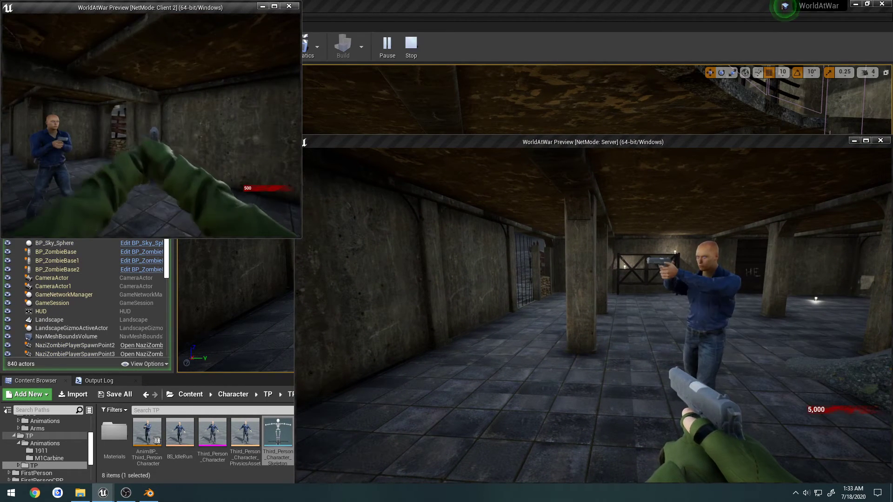
right_click(151, 126)
right_click(151, 126)
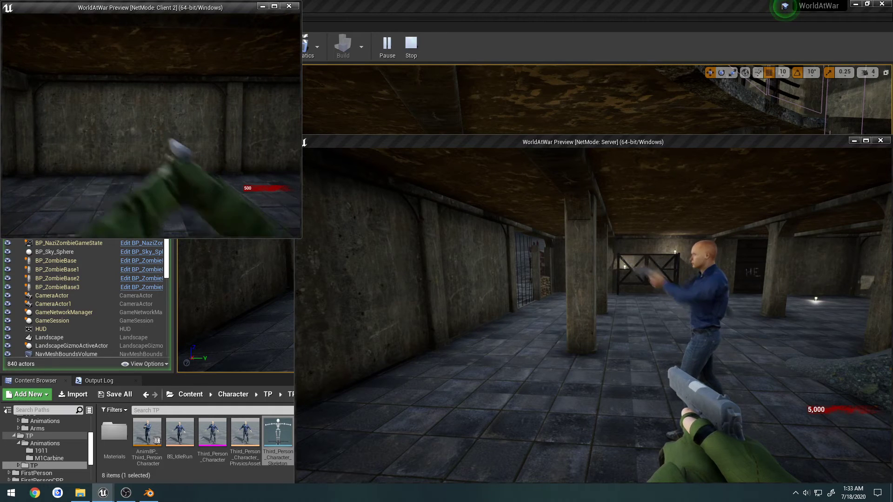
right_click(151, 126)
left_click(151, 126)
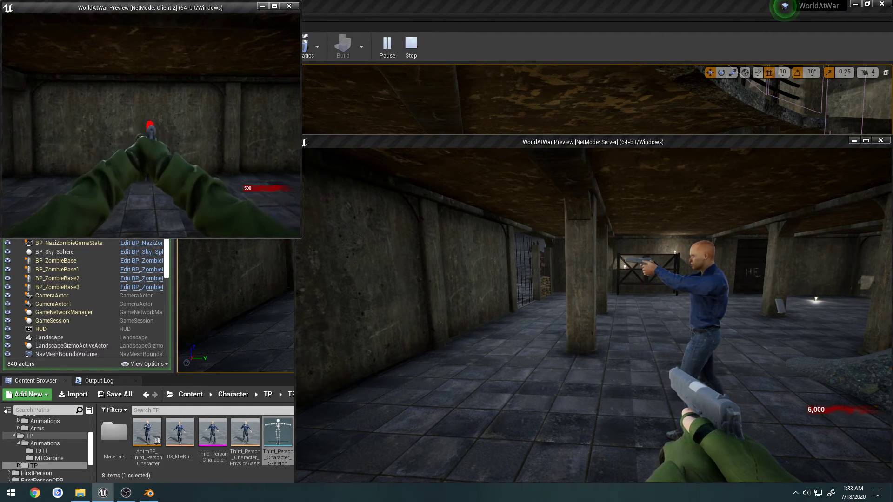
left_click(151, 126)
left_click(151, 125)
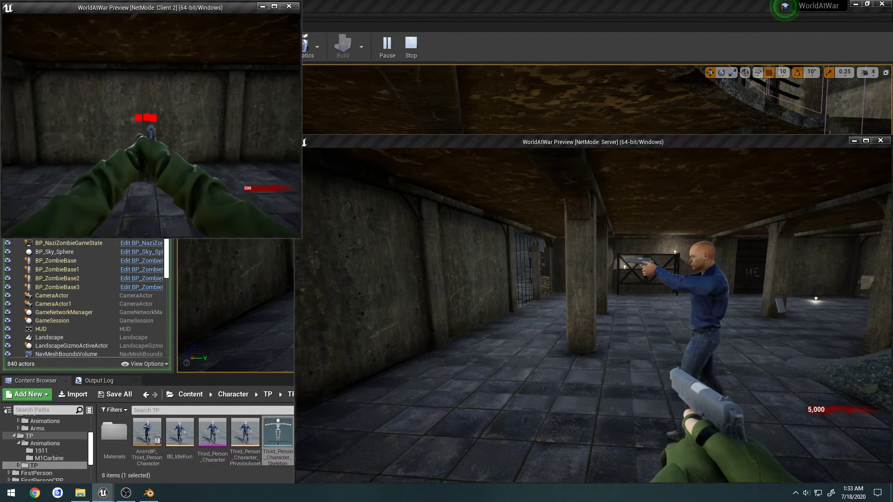
key("r")
right_click(151, 126)
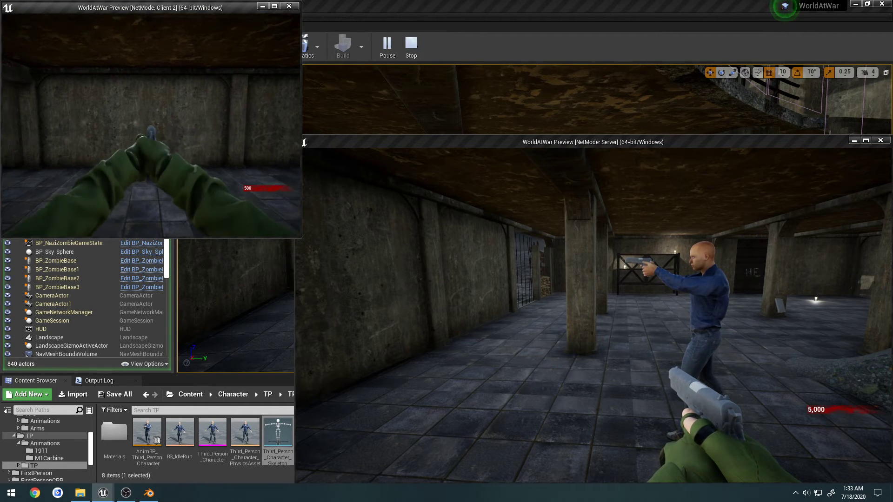
left_click(151, 125)
left_click(151, 126)
key("Escape")
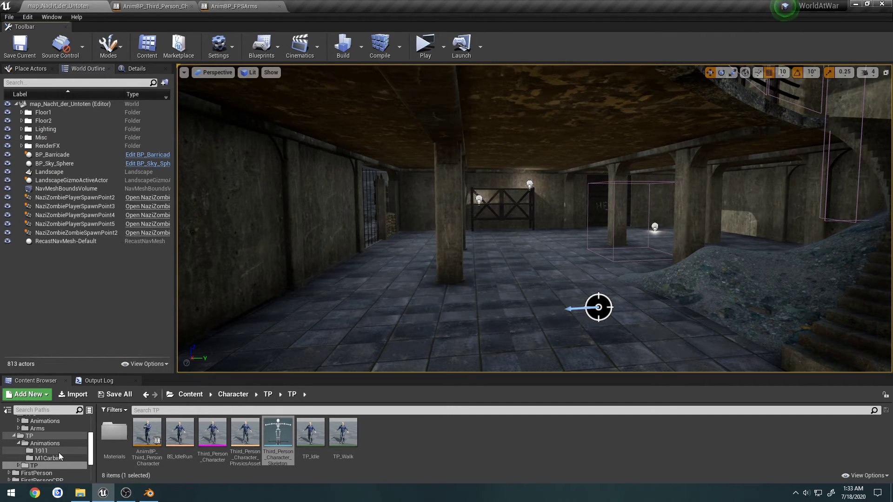
Duplicate the AM_TP_1911 montage and move the copy into the M1Carbine animations folder
left_click(126, 493)
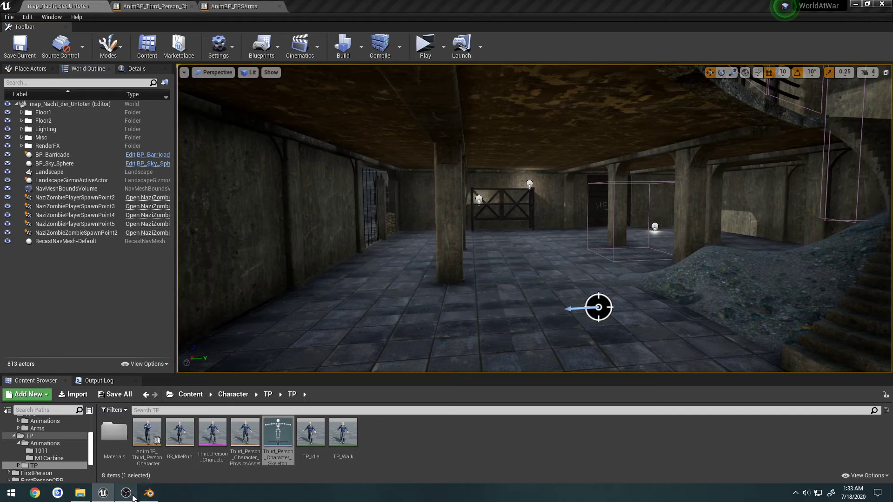
left_click(133, 497)
left_click(45, 451)
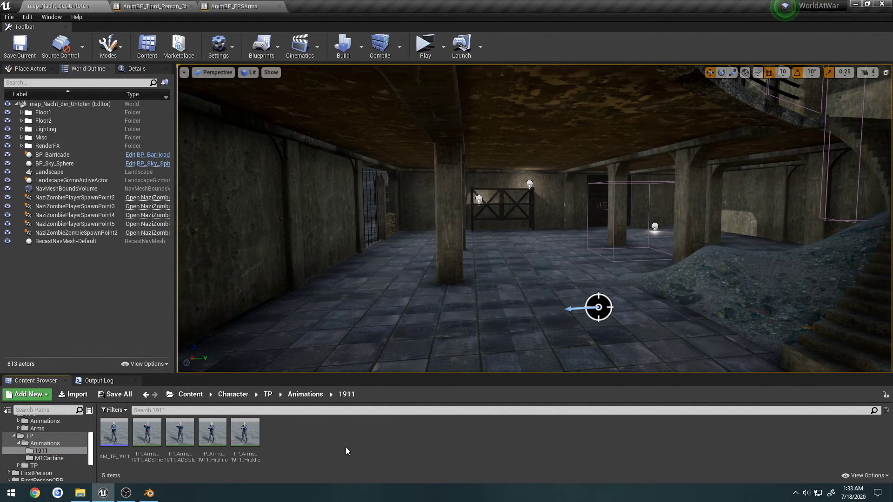
left_click(118, 440)
key("ctrl+w")
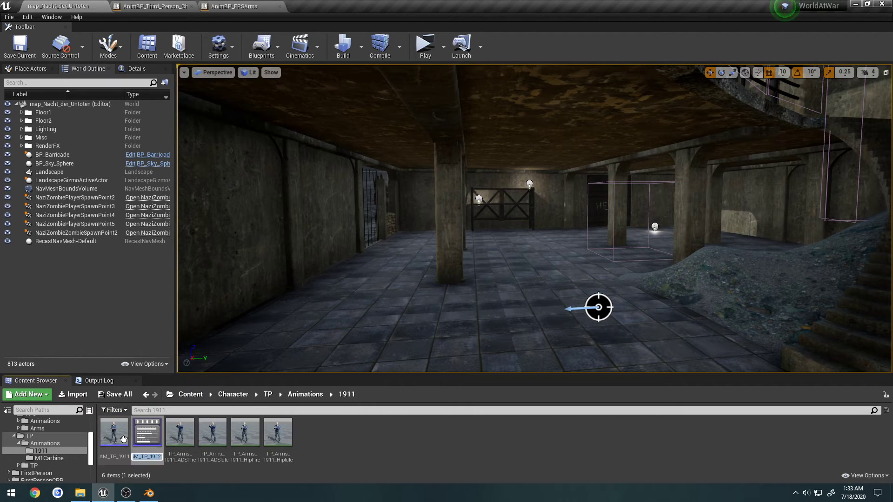
left_click_drag(147, 433, 49, 458)
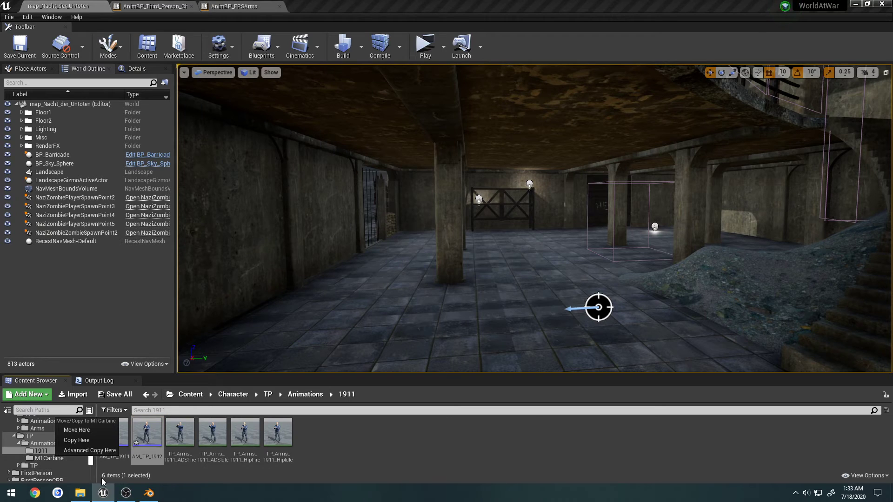
left_click(87, 432)
Rename the moved montage copy in the M1Carbine folder to AM_TP_M1Carbine and open it for editing
left_click(52, 458)
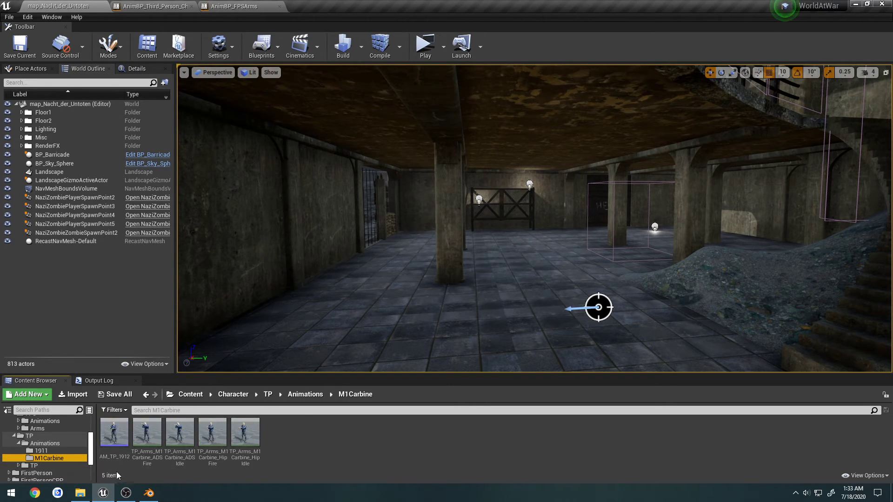
left_click(114, 435)
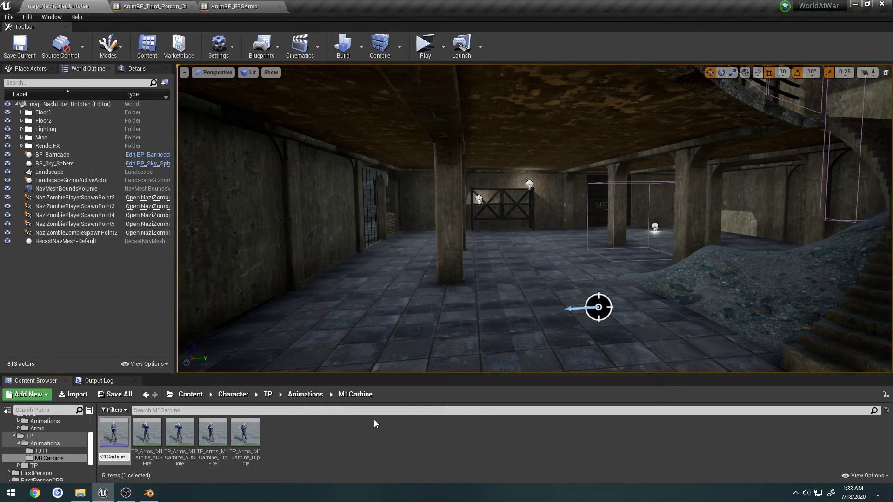
double_click(114, 432)
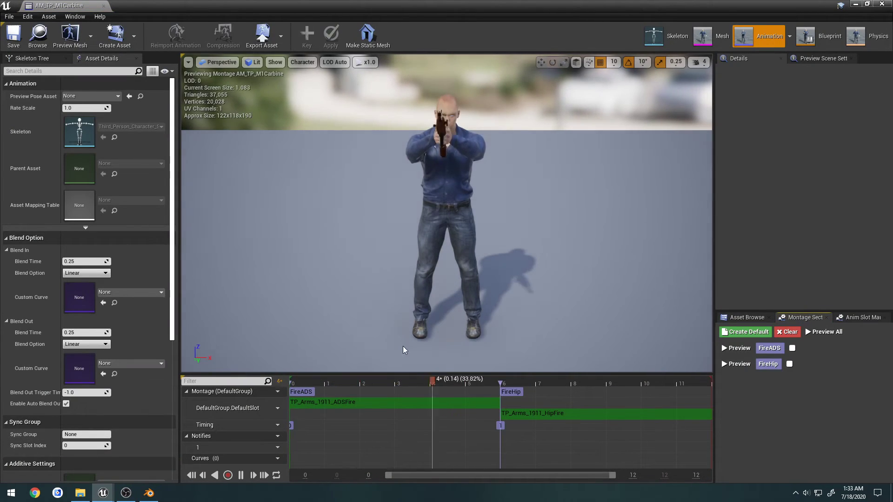
Replace the TP_Arms_1911_HipFire segment in the montage with TP_Arms_M1Carbine_HipFire
left_click(568, 420)
key("Delete")
left_click(746, 317)
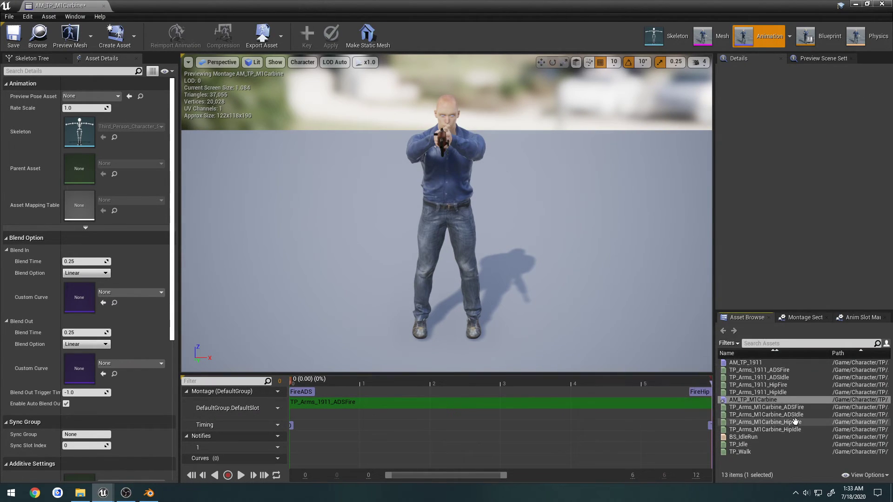
left_click_drag(765, 422, 540, 408)
Replace the TP_Arms_1911_ADSFire segment with TP_Arms_M1Carbine_ADSFire, placed first with the FireHip section starting at the HipFire segment, and save and close the montage
left_click(434, 403)
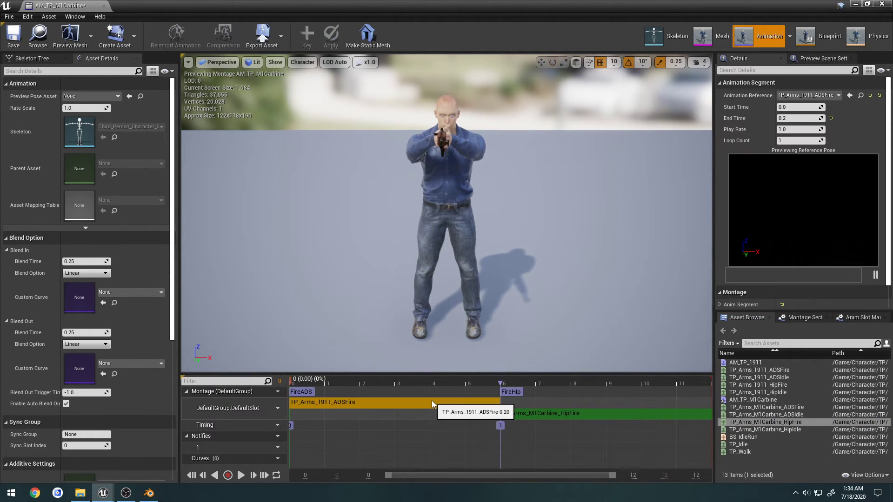
key("Delete")
left_click(766, 406)
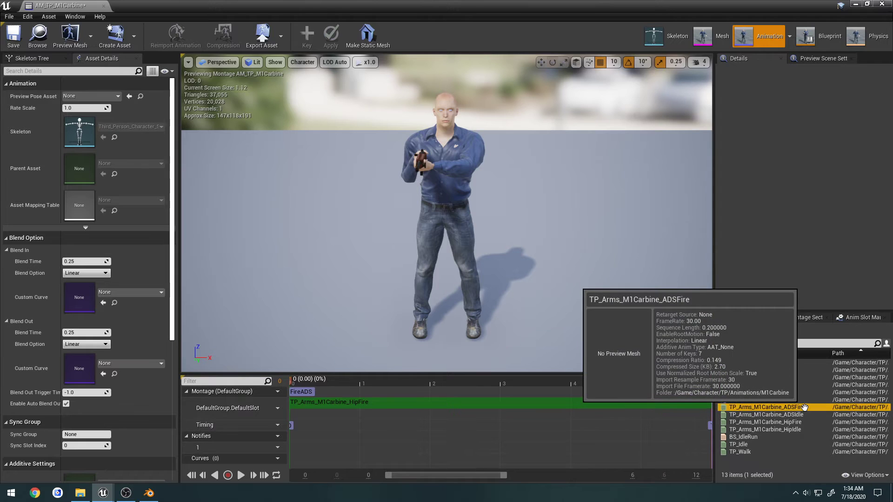
left_click_drag(766, 407, 381, 410)
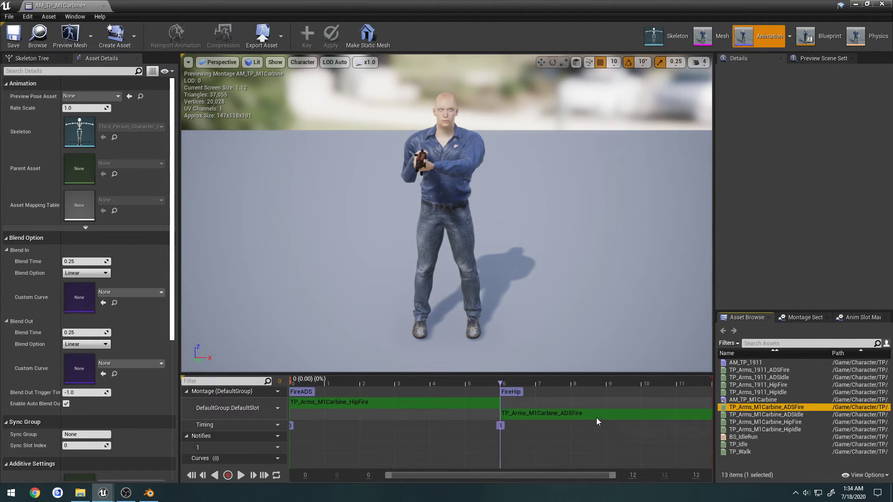
left_click_drag(593, 415, 361, 414)
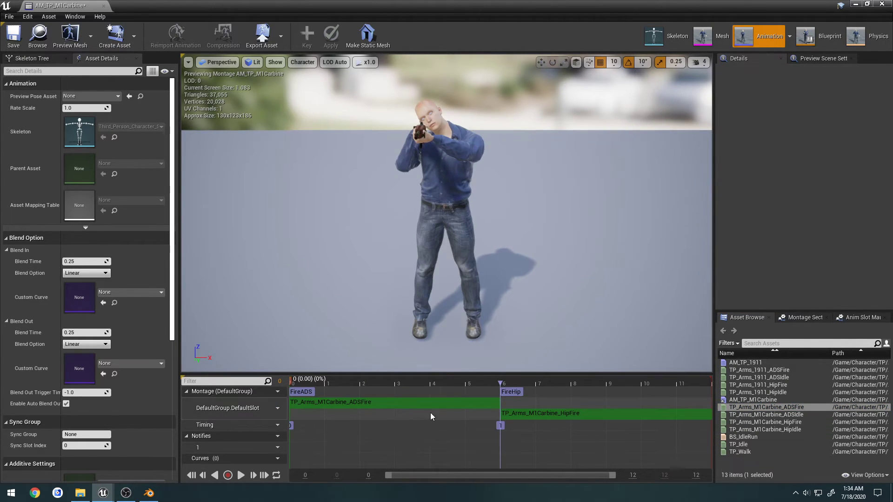
left_click_drag(503, 383, 500, 383)
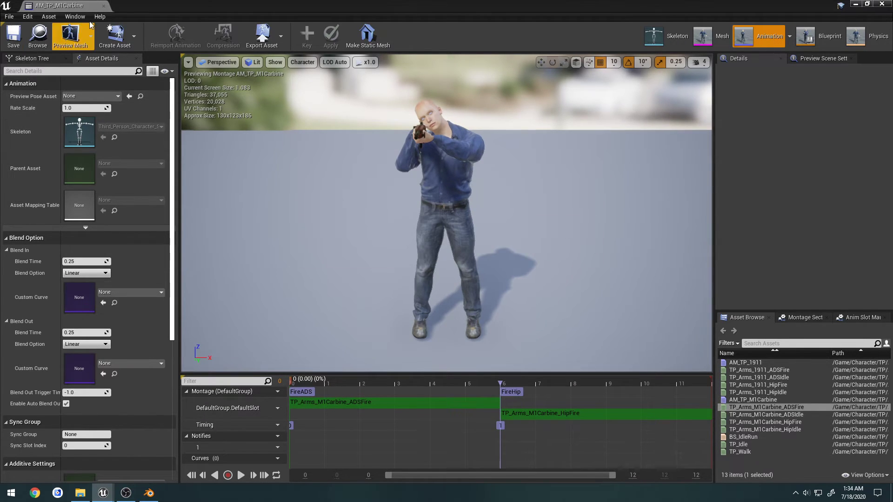
left_click(103, 6)
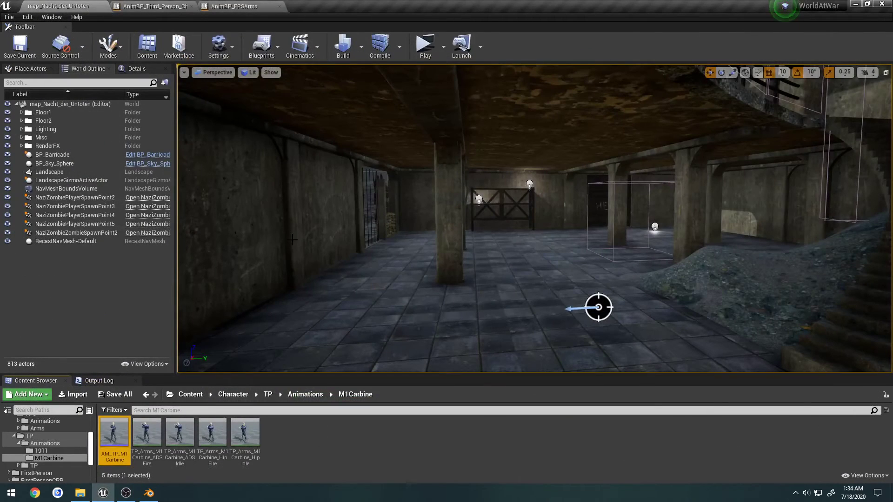
In the third-person AnimGraph, duplicate the 1911 state machine with its DefaultSlot node and place the copies directly below the originals
left_click(145, 6)
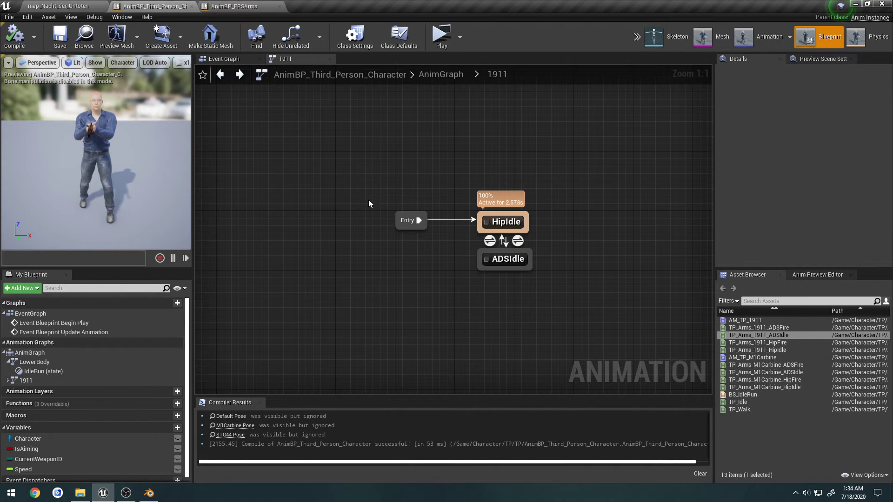
left_click(431, 76)
right_click_drag(247, 144, 500, 154)
left_click_drag(465, 285, 348, 218)
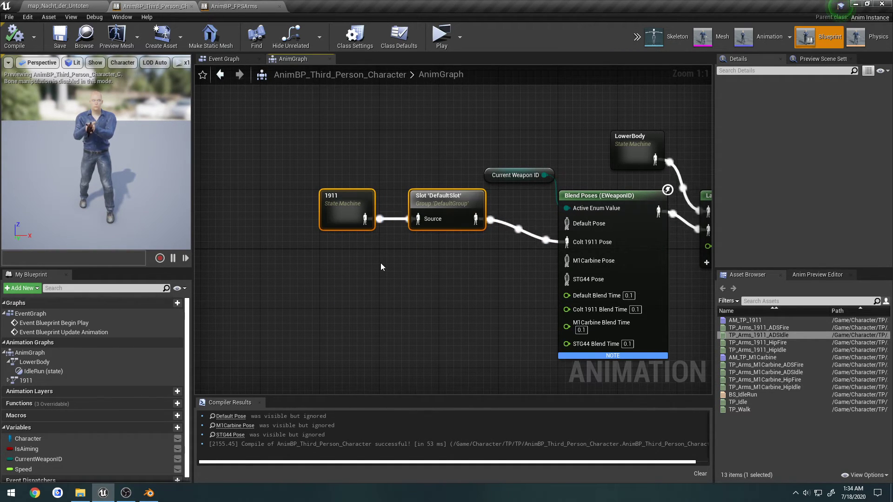
key("ctrl+v")
left_click_drag(442, 269, 427, 254)
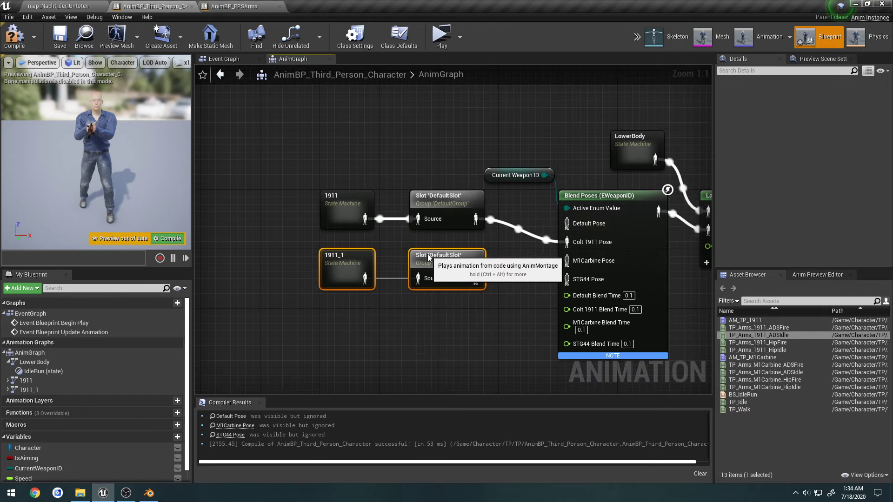
Rename the duplicated 1911 state machine to M1Carbine
left_click(424, 297)
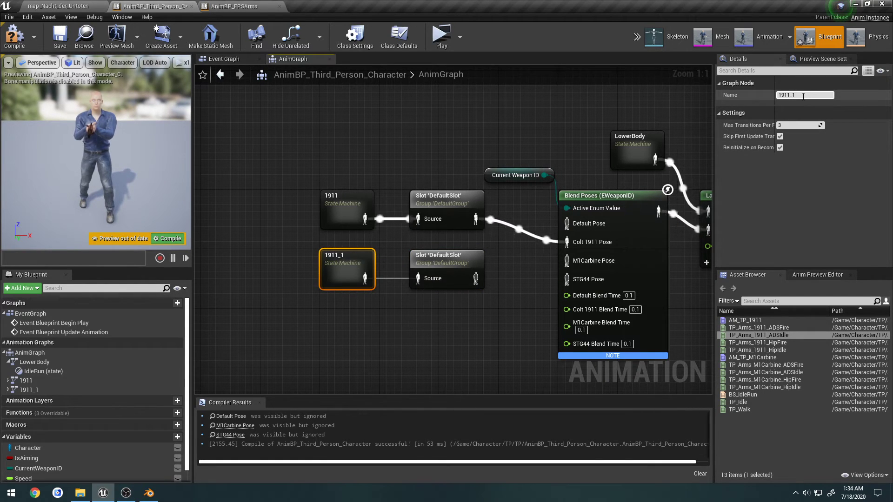
type("M1C")
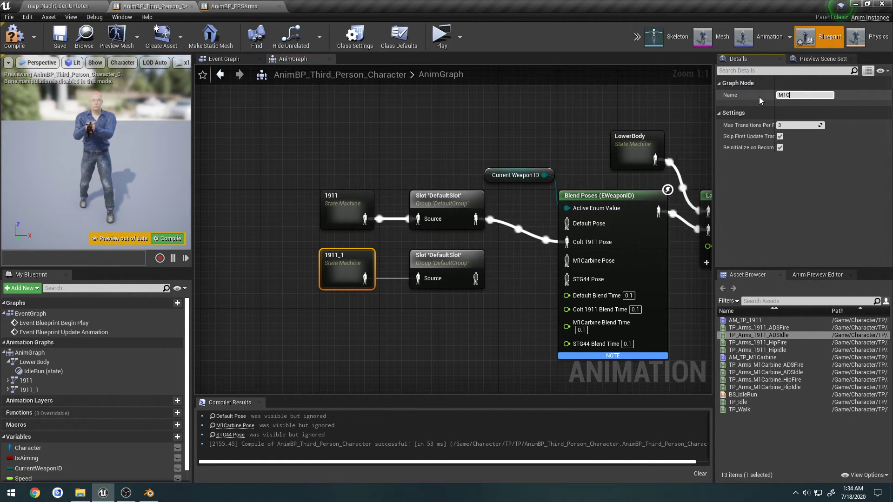
type("arbine")
key("Return")
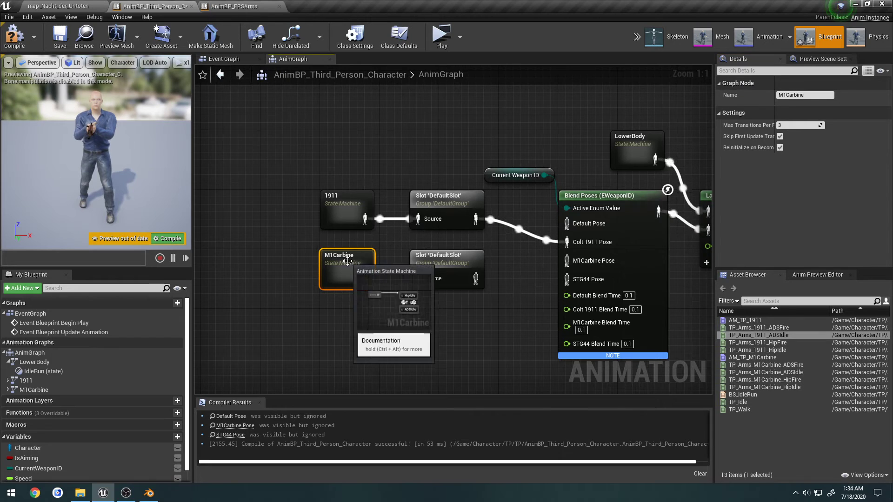
In the M1Carbine state machine's HipIdle state, replace the 1911 animation with TP_Arms_M1Carbine_HipIdle connected to the Output Animation Pose
double_click(350, 262)
right_click_drag(429, 255, 382, 233)
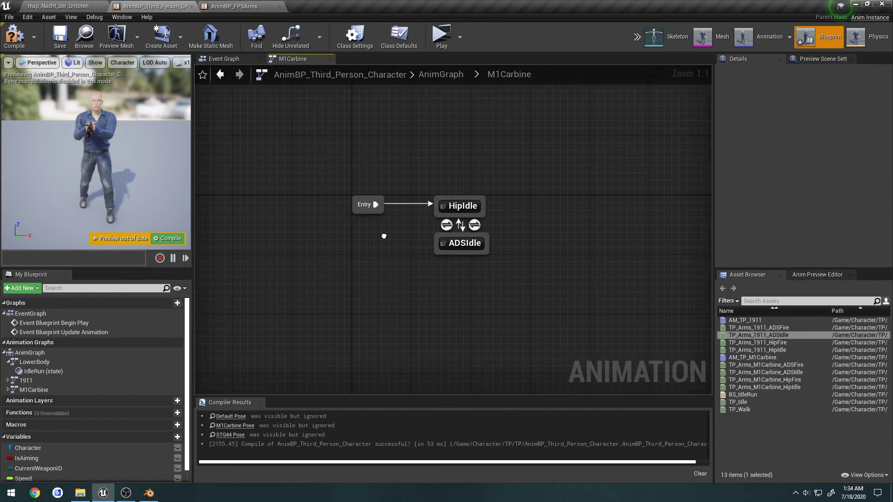
double_click(462, 203)
left_click(444, 232)
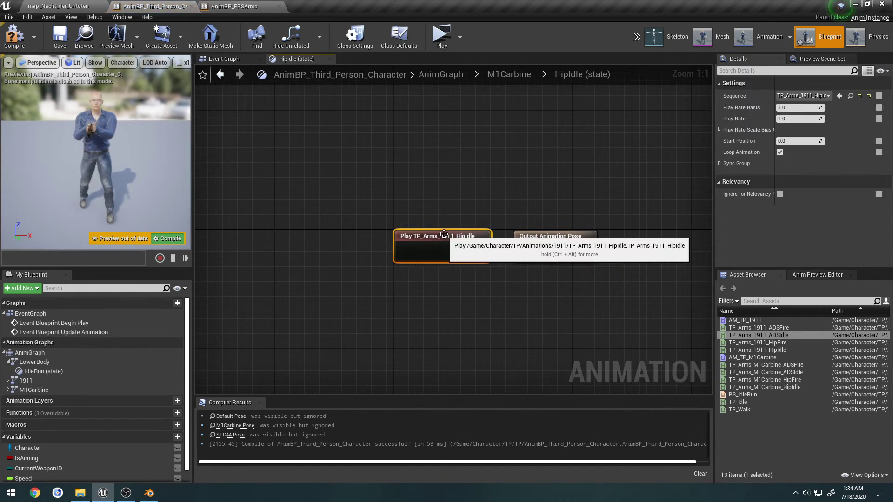
key("Delete")
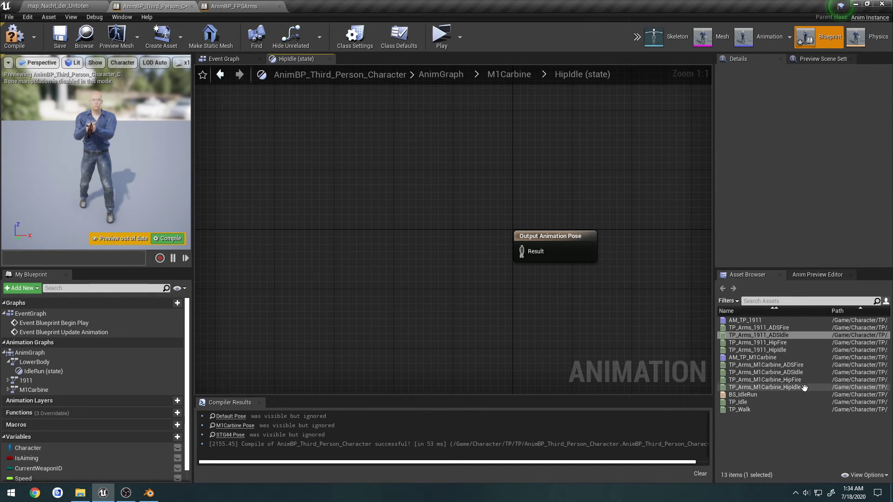
left_click_drag(786, 387, 377, 240)
left_click_drag(438, 251, 514, 256)
double_click(456, 217)
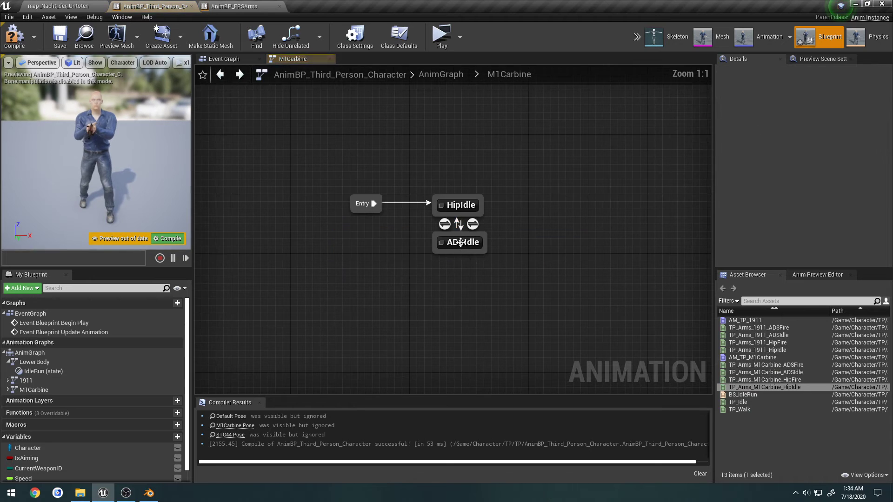
In the ADSIdle state, replace the 1911 animation with TP_Arms_M1Carbine_ADSIdle feeding the output pose, and compile and save the blueprint
double_click(463, 247)
left_click(446, 248)
key("Delete")
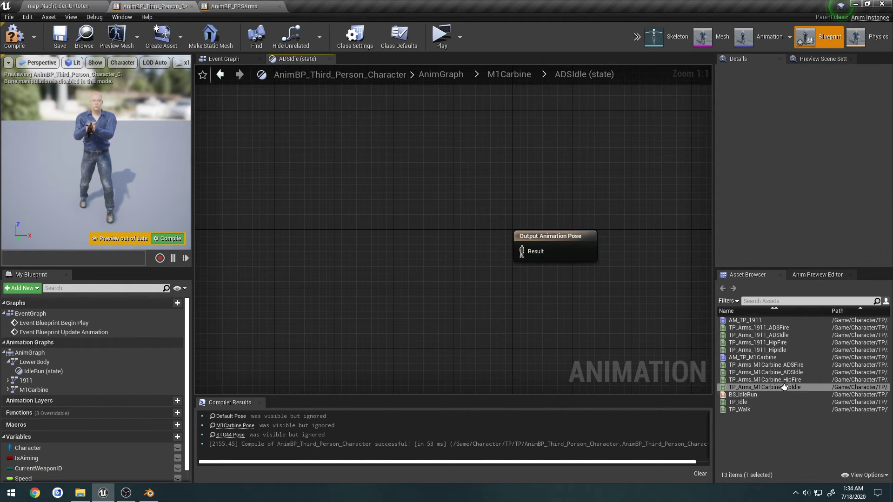
left_click_drag(782, 372, 372, 239)
left_click_drag(440, 251, 448, 252)
double_click(455, 208)
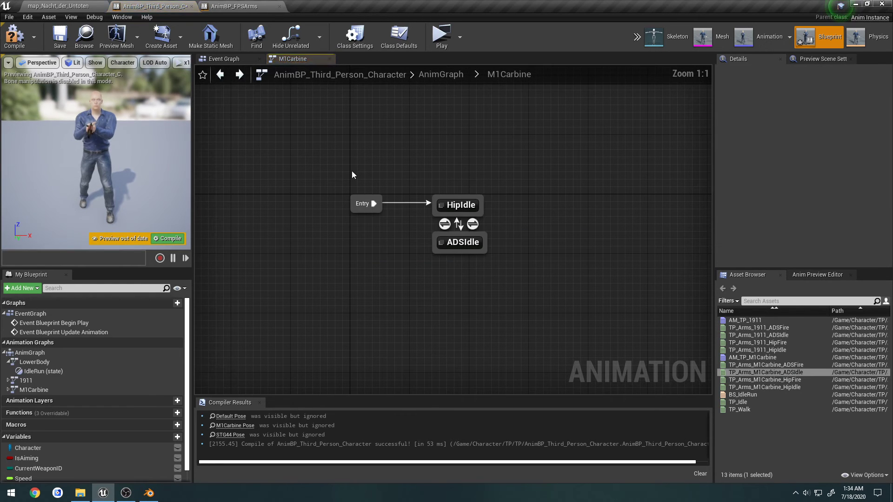
left_click(15, 37)
left_click(59, 37)
In the AnimGraph, connect the M1Carbine DefaultSlot output to the M1Carbine Pose of Blend Poses and compile
double_click(303, 135)
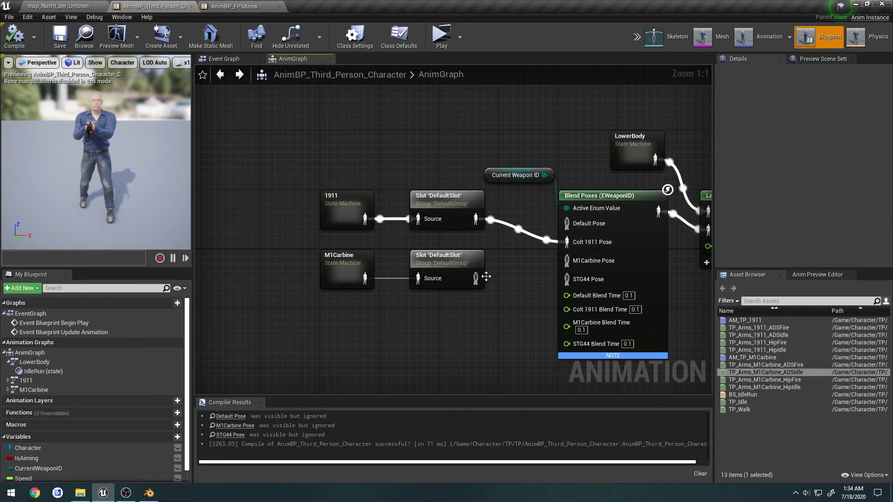
left_click_drag(475, 278, 584, 268)
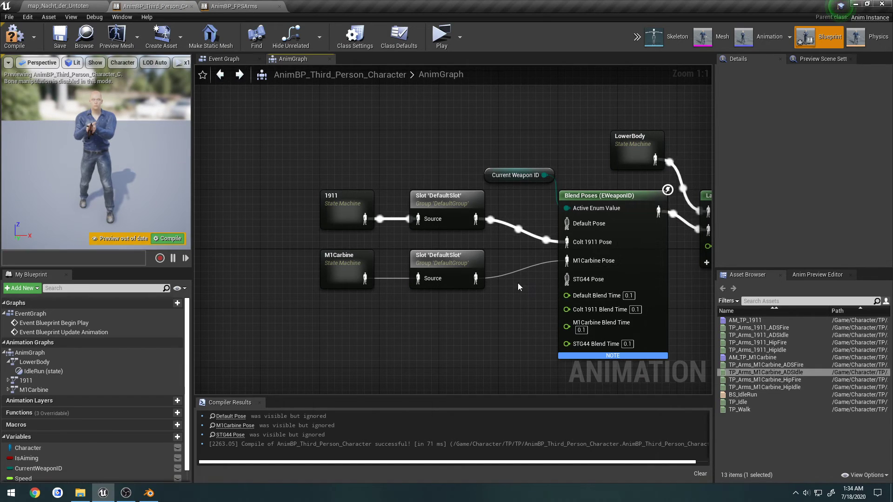
left_click(14, 38)
Try removing the 1911 DefaultSlot node and connecting the 1911 state machine directly to the Colt 1911 Pose
right_click_drag(390, 130, 315, 114)
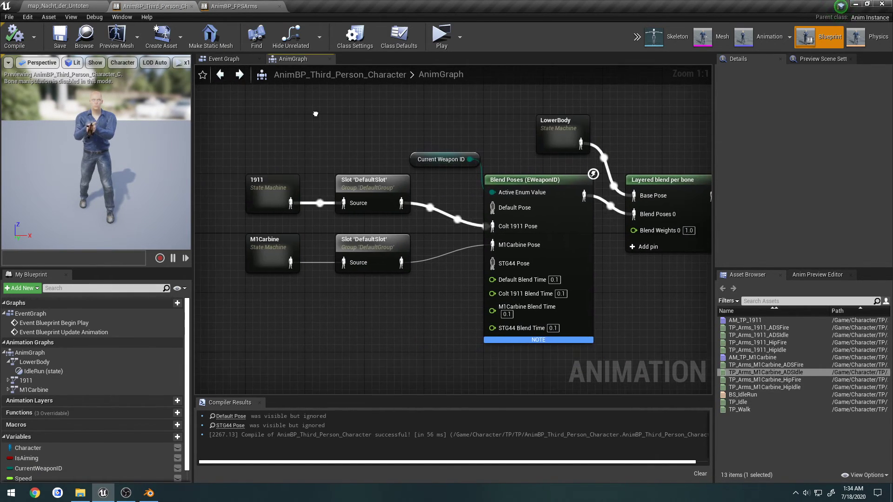
left_click(371, 251)
left_click(388, 192)
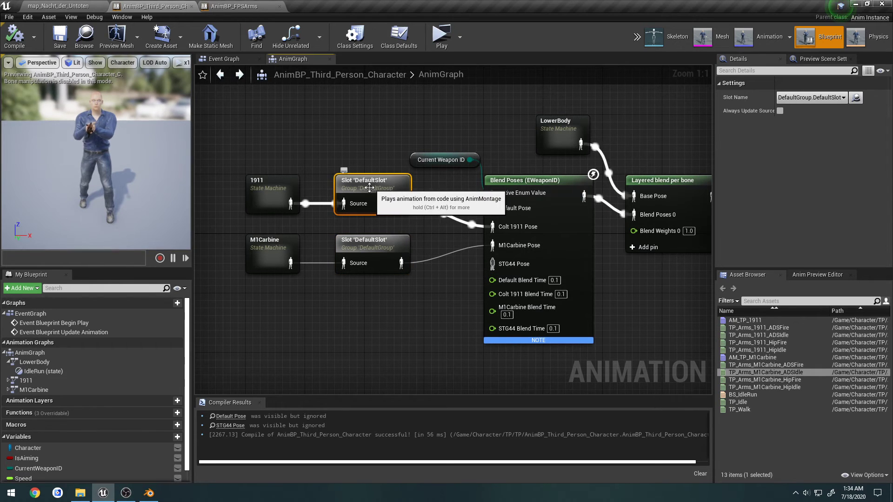
key("Delete")
left_click_drag(291, 204, 492, 226)
right_click_drag(579, 231, 617, 211)
Try inserting a copy of the DefaultSlot node between Blend Poses and Blend Poses 0 of Layered blend per bone, and compile and save
left_click_drag(587, 344, 305, 135)
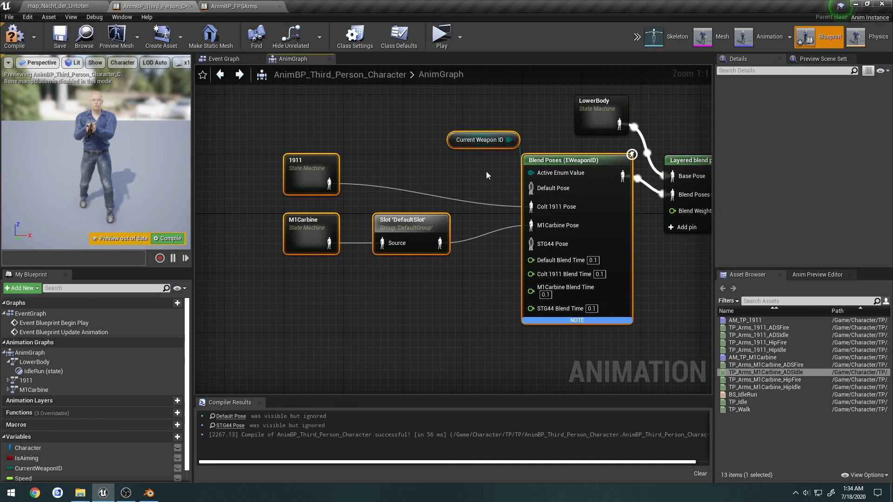
left_click_drag(437, 224, 302, 224)
left_click(303, 225)
key("ctrl+c")
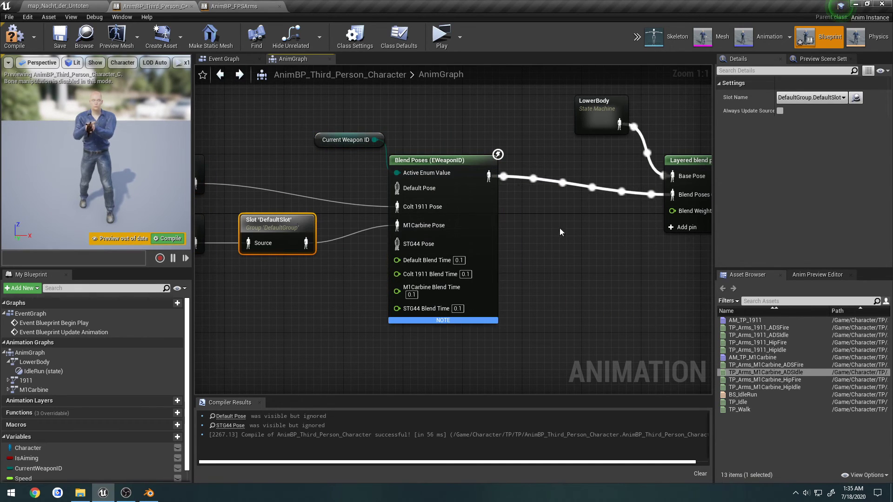
left_click(604, 226)
key("ctrl+v")
left_click_drag(608, 227, 488, 177)
left_click_drag(589, 206, 596, 208)
left_click_drag(675, 193, 674, 194)
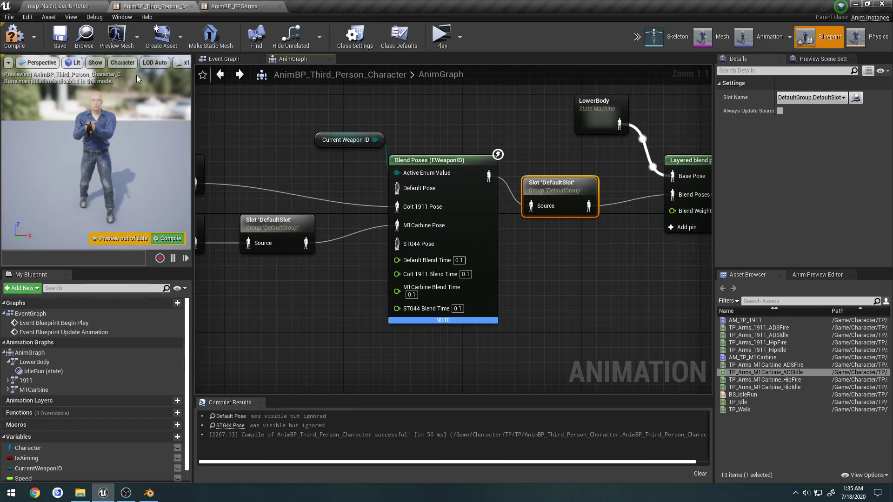
left_click(15, 38)
left_click(60, 37)
Play-test the level in the server and client windows, aiming and firing the 1911 from the client, and end the session
left_click(58, 7)
left_click(425, 46)
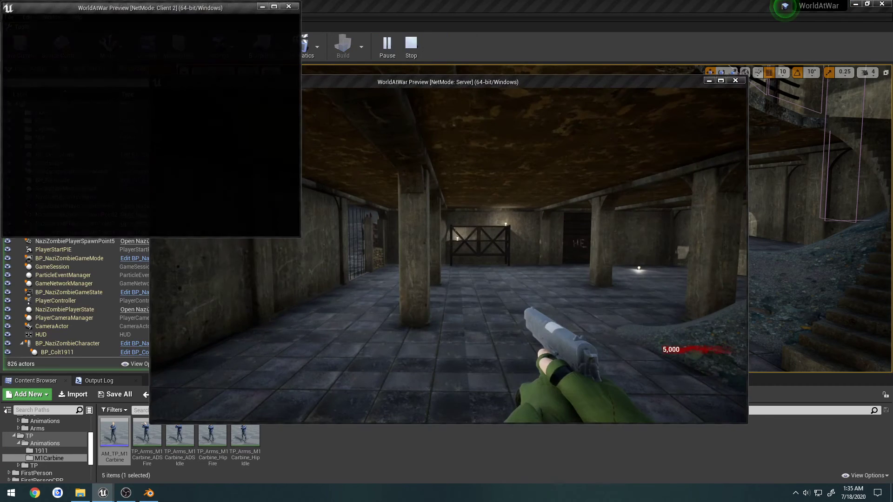
key("alt+Tab")
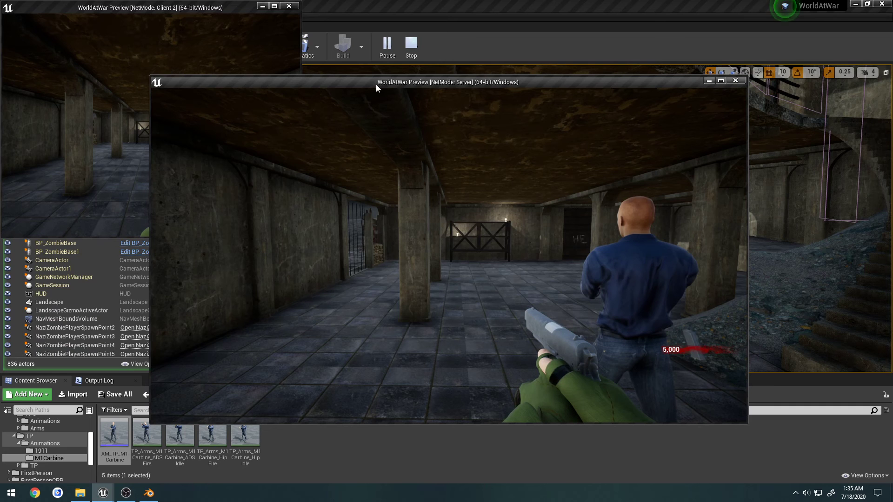
left_click_drag(387, 80, 536, 109)
left_click(251, 111)
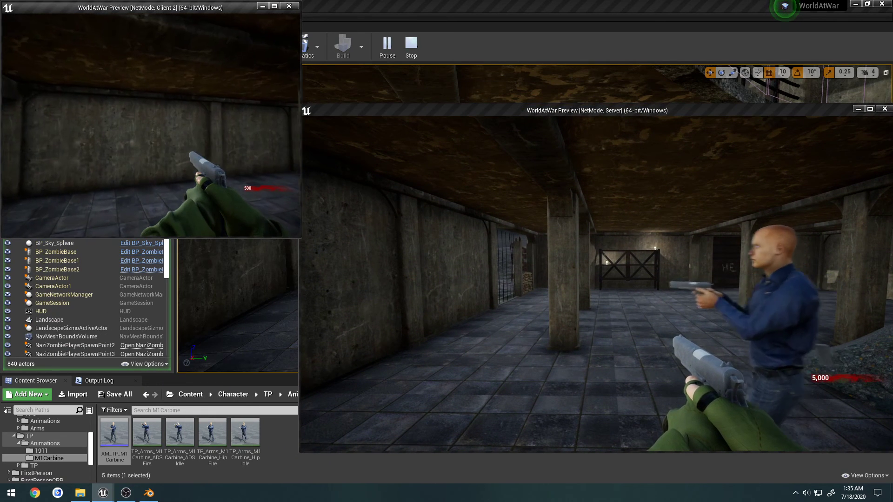
right_click(151, 125)
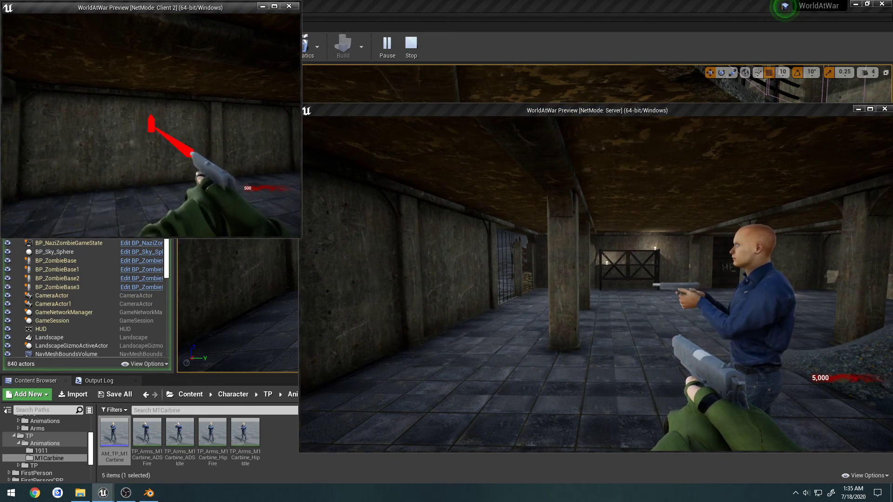
key("Escape")
Undo the slot node rearrangement back to one DefaultSlot per weapon state machine in the AnimGraph, and compile and save
left_click(161, 6)
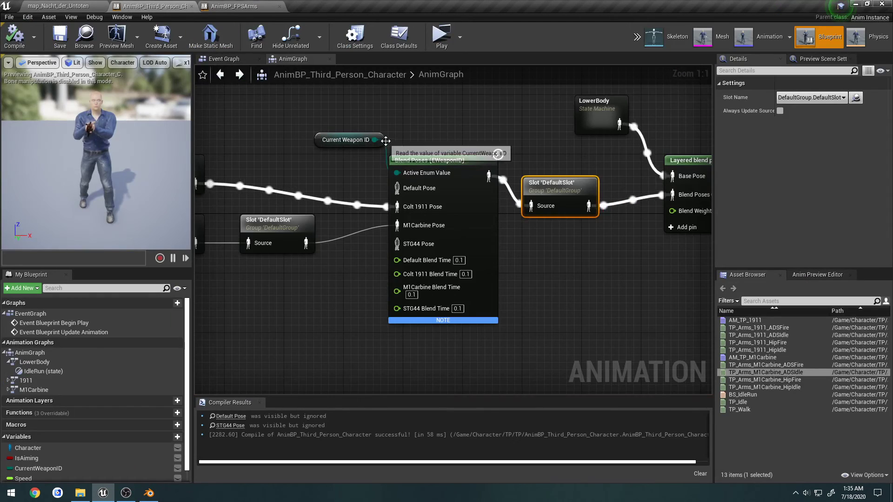
left_click(437, 125)
key("ctrl+z")
key("ctrl+z")
key("ctrl+z")
key("ctrl+z")
key("ctrl+z")
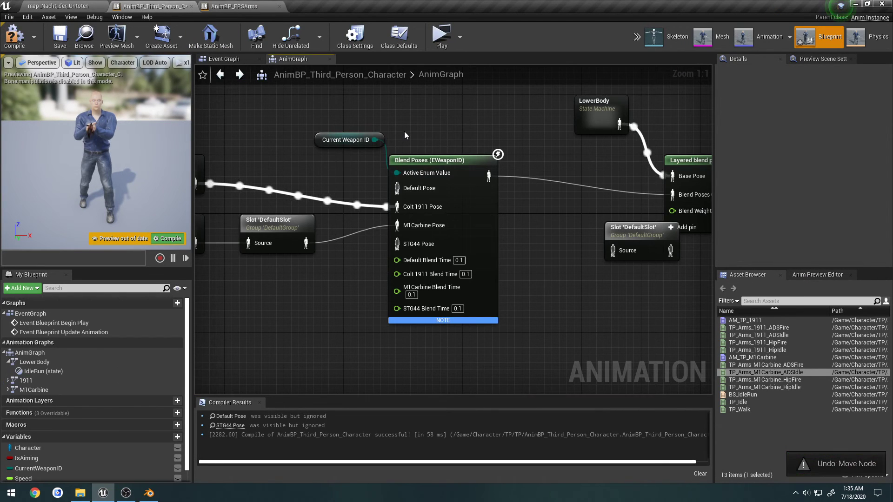
key("ctrl+z")
key("ctrl+z")
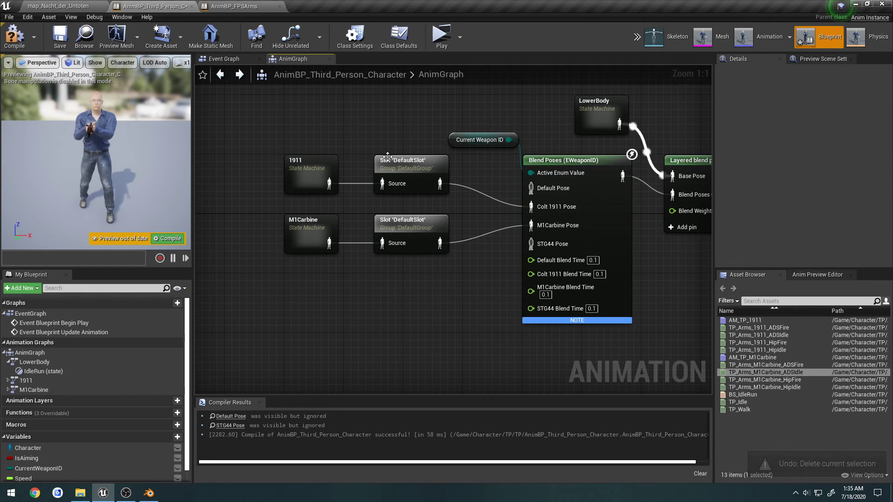
left_click(14, 35)
left_click(59, 37)
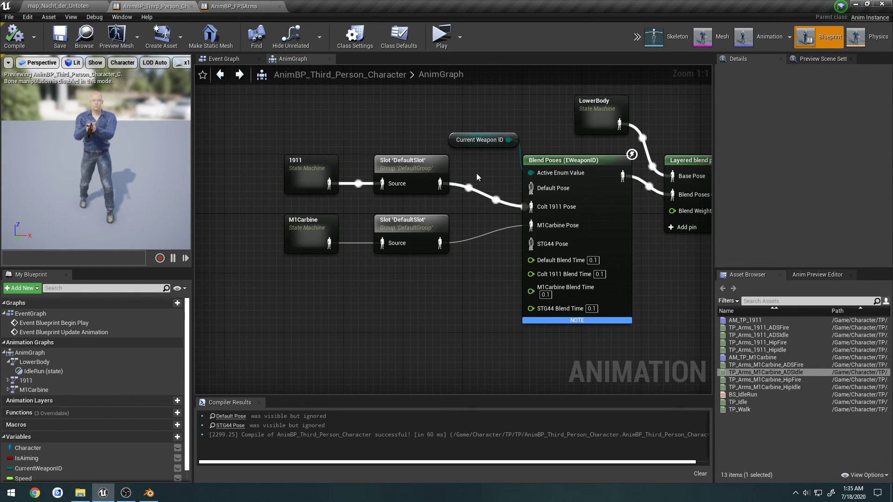
Remove the STG44 Pose from the Blend Poses (EWeaponID) node, and compile and save the blueprint
right_click(546, 242)
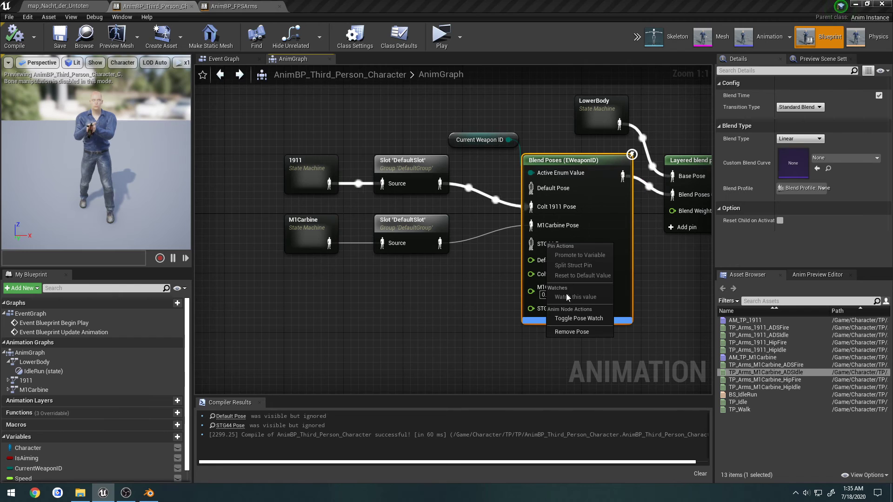
left_click(566, 328)
left_click(51, 40)
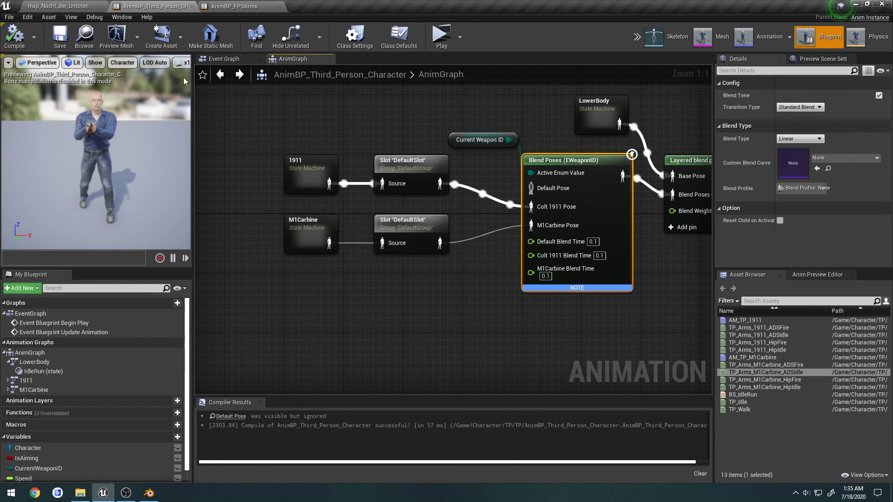
mouse_move(442, 108)
right_mouse_down()
mouse_move(207, 107)
mouse_move(417, 132)
right_mouse_up()
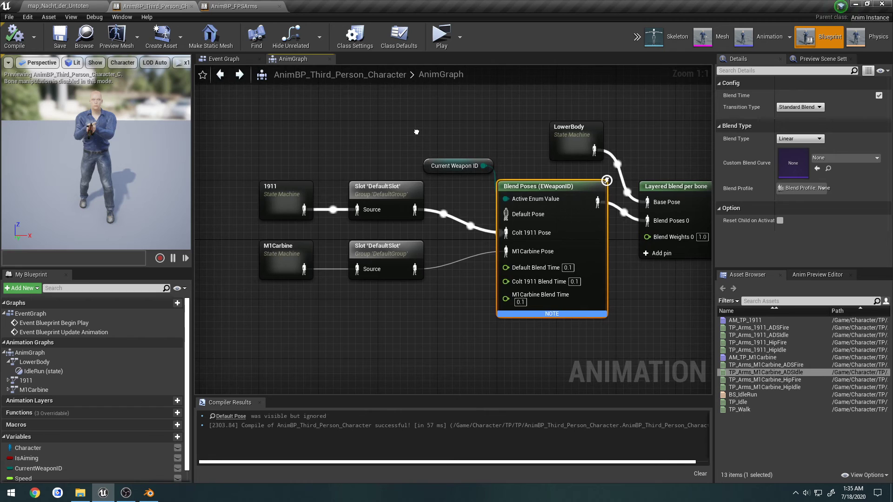
Open BP_NaziZombieCharacter from the BlueprintClasses Player folder, set its Starting Weapon Class to BP_M1Carbine, and compile and save
left_click(58, 6)
scroll(54, 429, "up", 3)
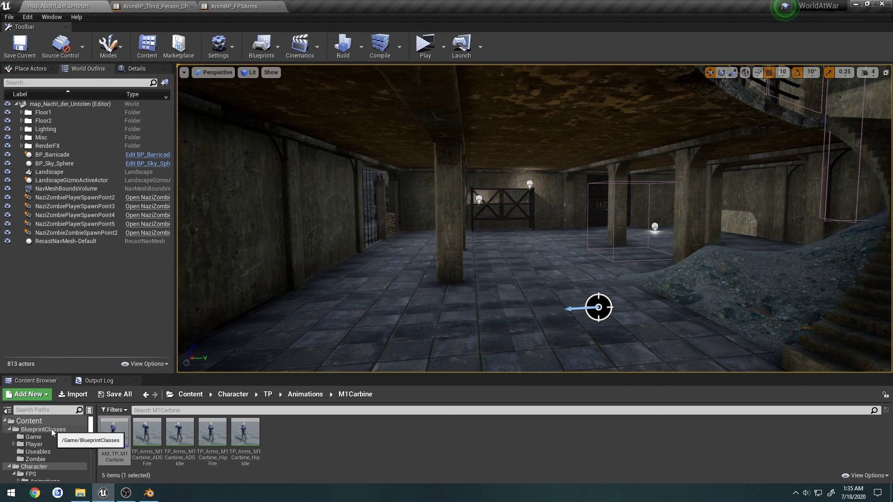
left_click(50, 429)
left_click(50, 444)
double_click(184, 437)
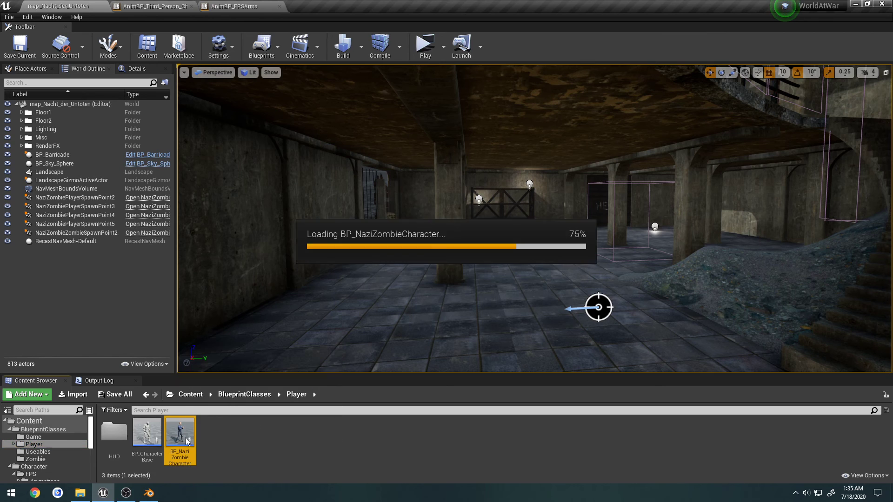
left_click(766, 244)
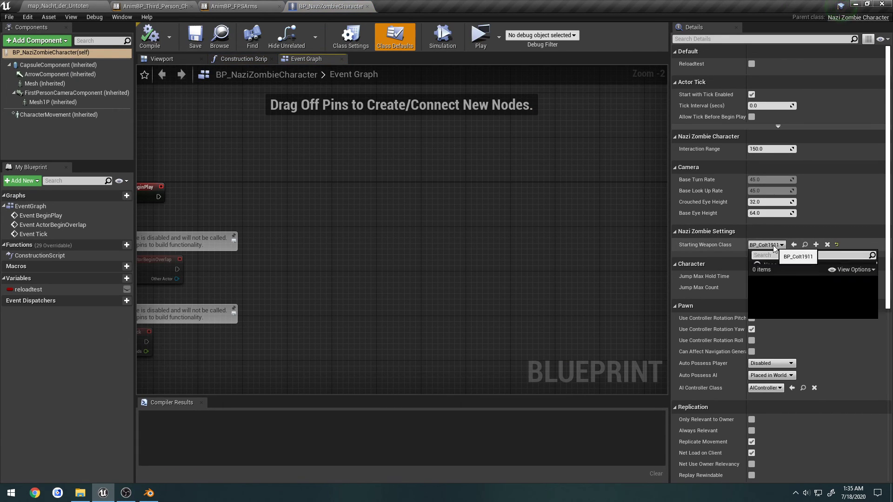
left_click(793, 280)
left_click(149, 37)
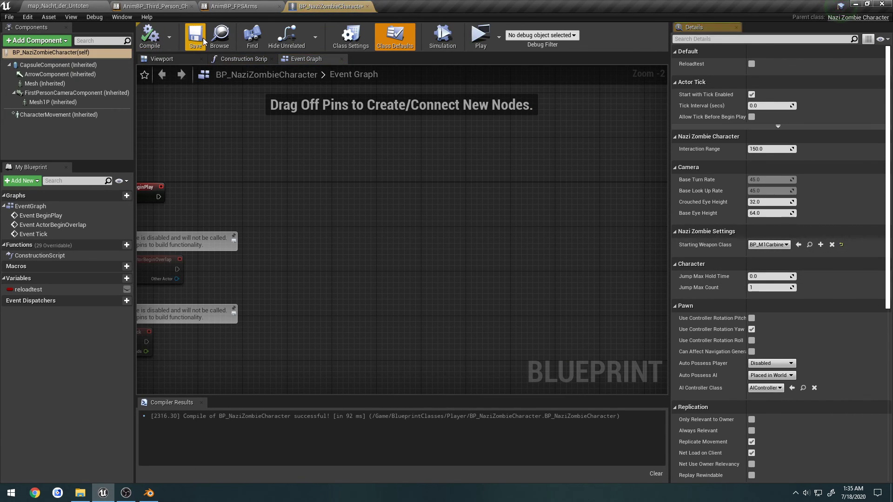
Play-test the level with server and client windows side by side, moving the client character around with the M1Carbine
left_click(61, 5)
left_click(425, 47)
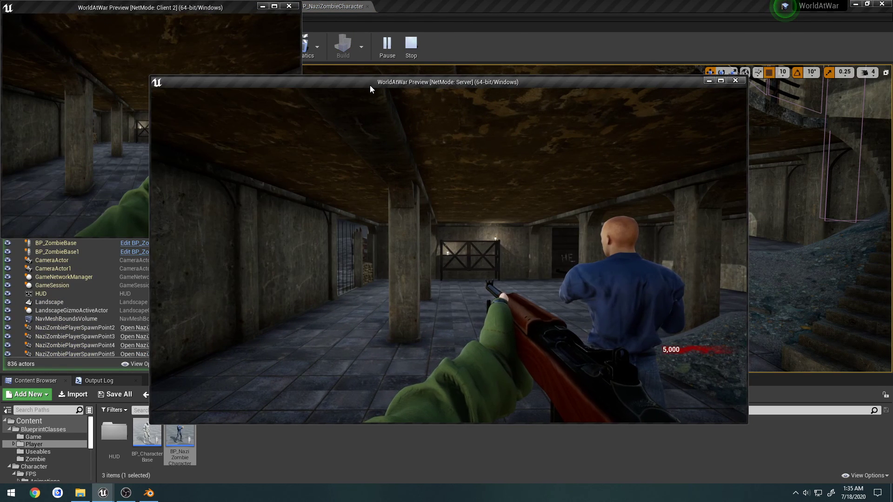
left_click_drag(368, 84, 515, 143)
left_click(214, 122)
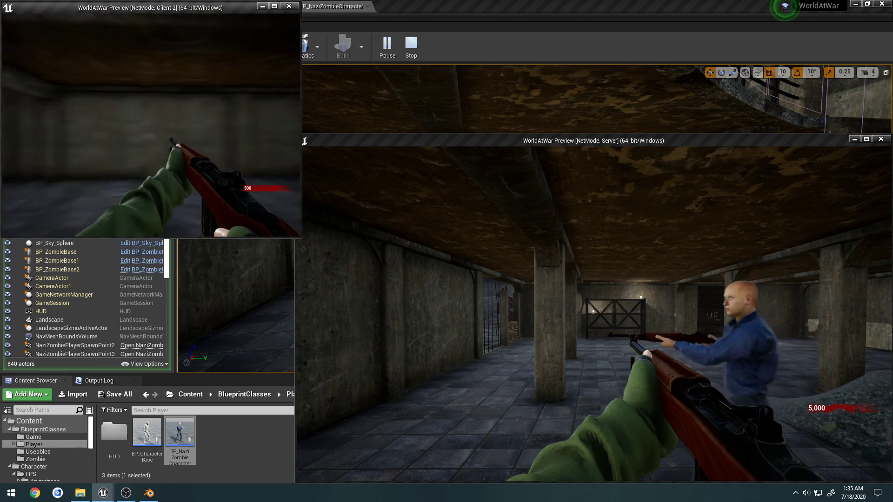
key("w")
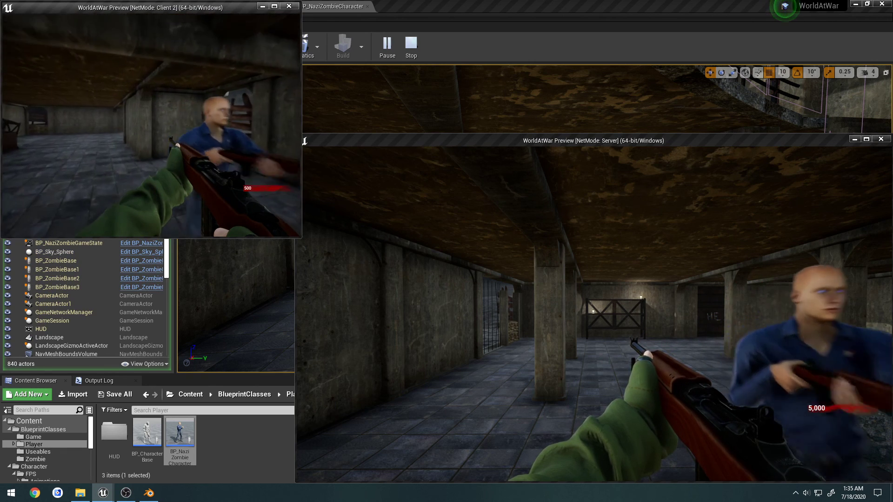
key("s")
key("w")
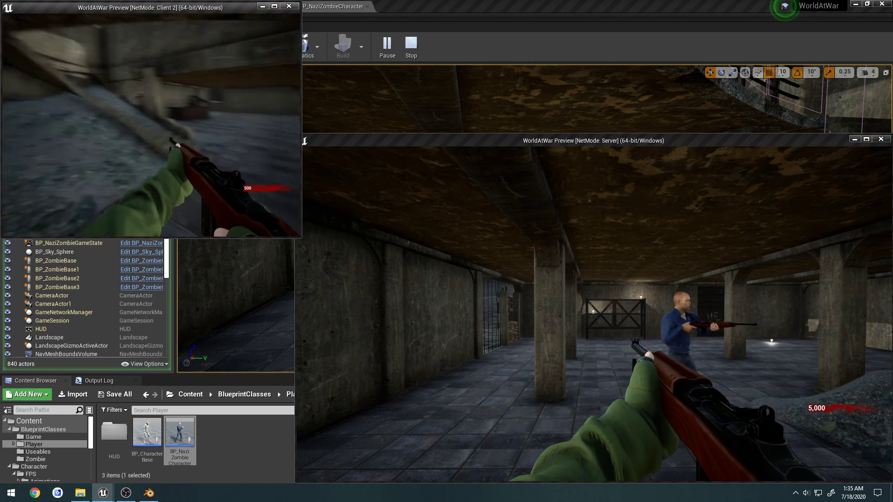
Test aiming down sights, moving while aiming and reloading with the client's M1Carbine, and end the play session
right_click(151, 126)
key("w")
right_click(151, 126)
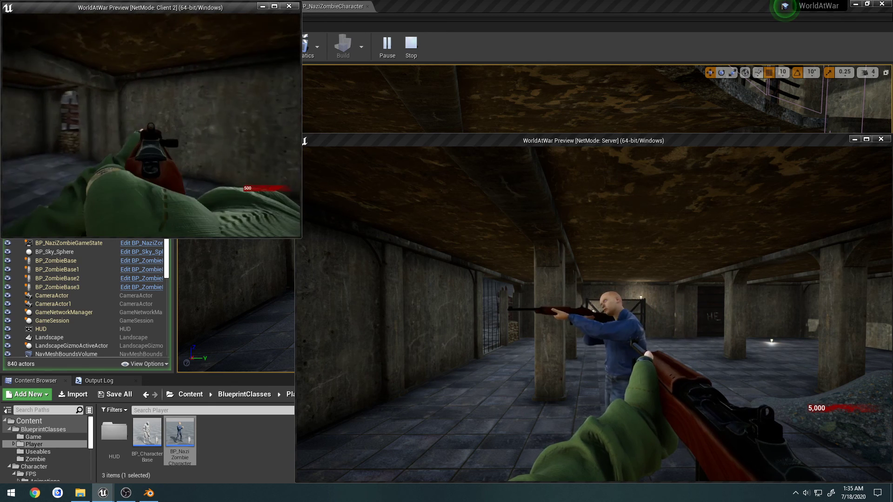
key("w")
key("v")
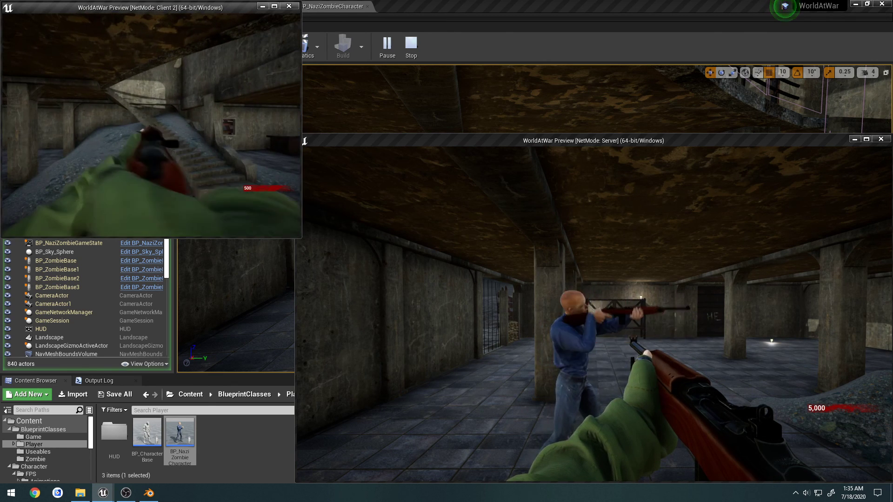
key("v")
right_click(152, 125)
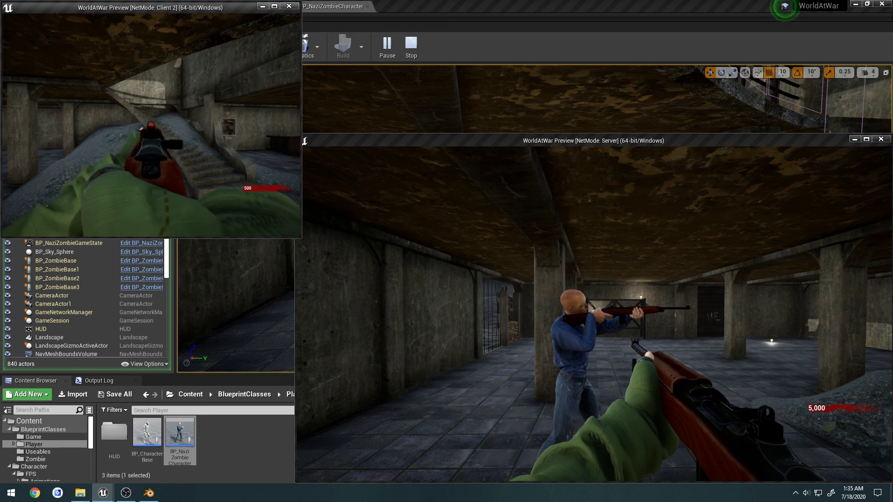
key("r")
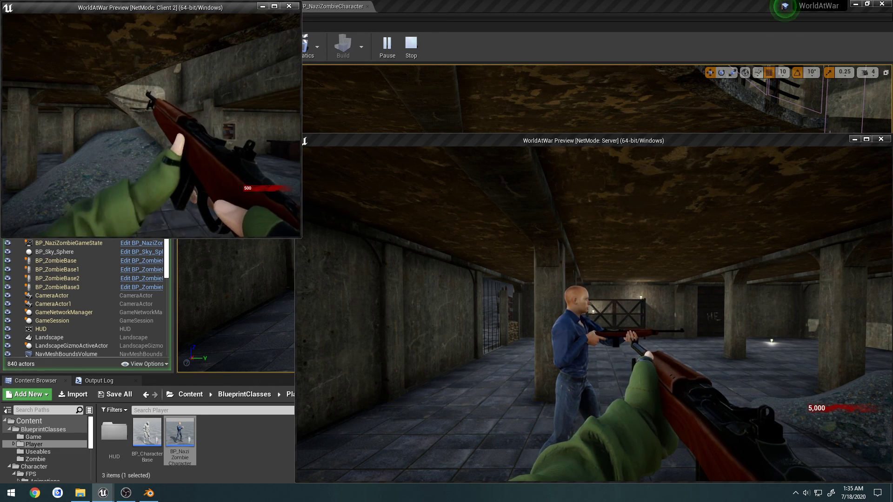
key("Escape")
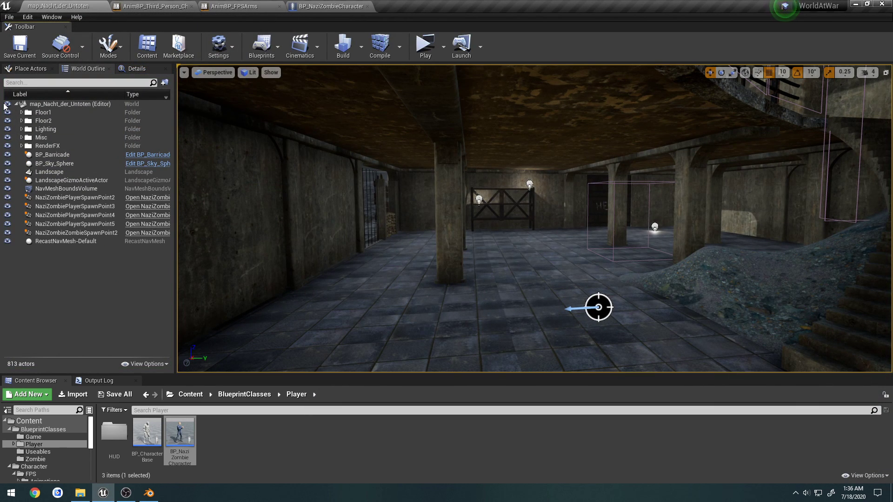
left_click(250, 435)
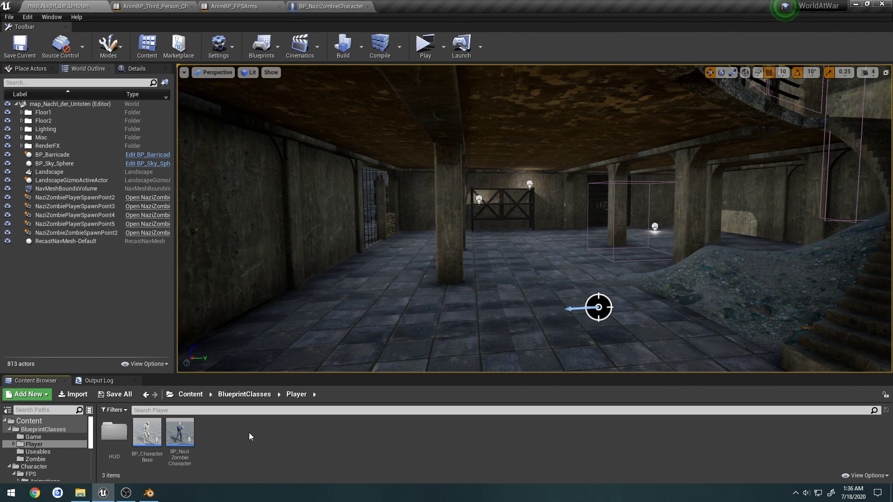